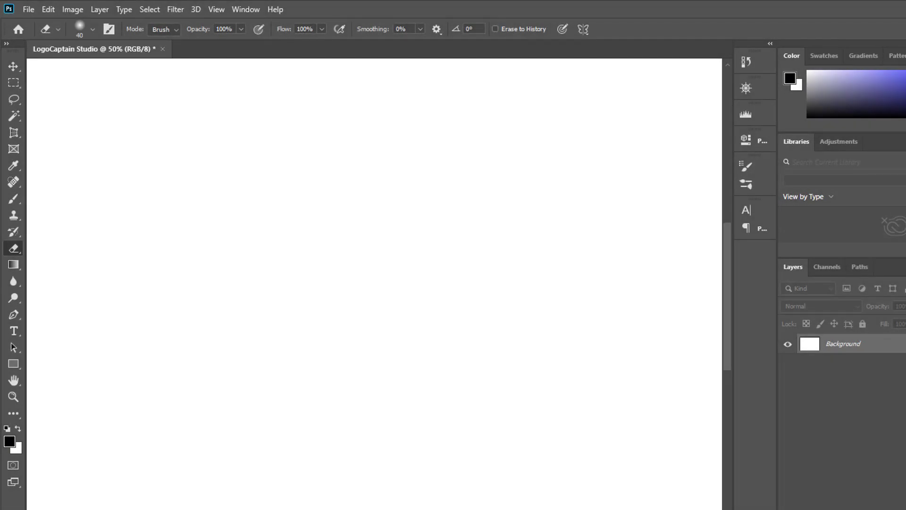
Sketch a boat hull in the canvas's upper-left area with the black Brush: slanted sides, flat bottom and sagging top edge.
key(b)
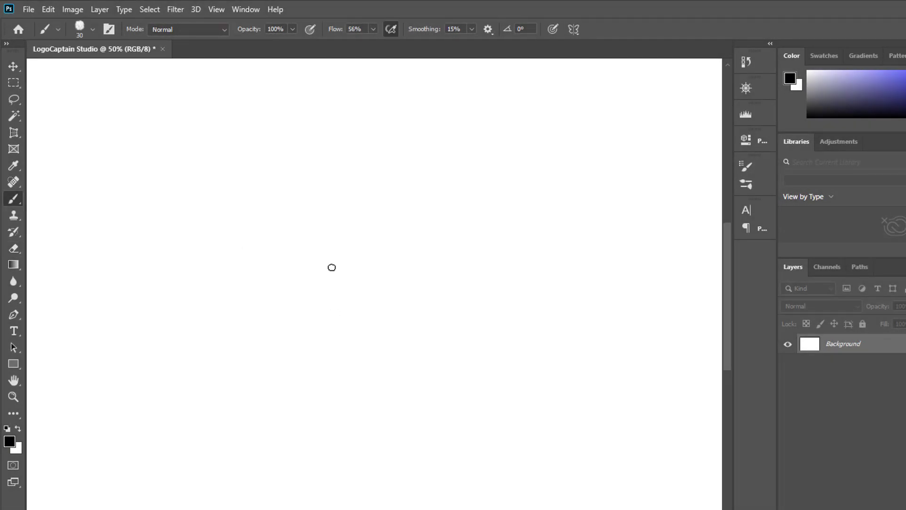
mouse_move(103, 199)
mouse_down()
mouse_move(141, 257)
mouse_move(246, 255)
mouse_move(206, 252)
mouse_move(232, 255)
mouse_up()
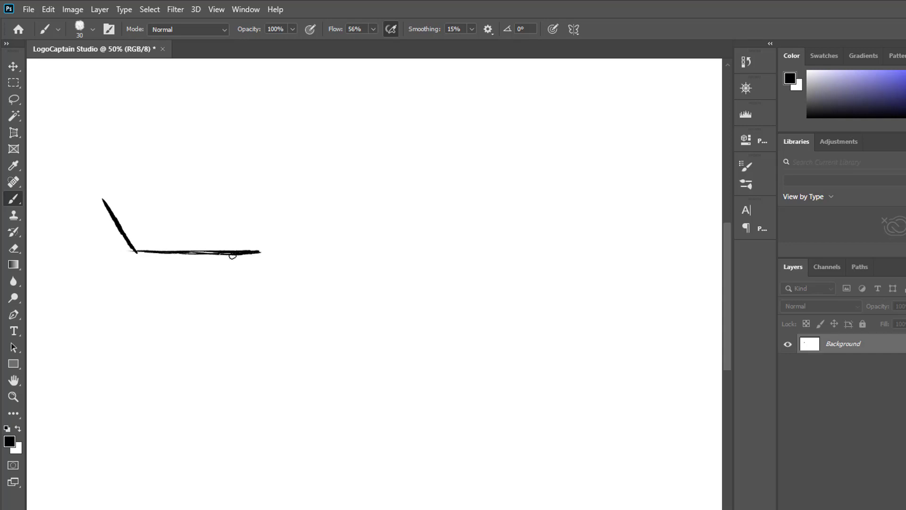
drag(285, 246, 307, 188)
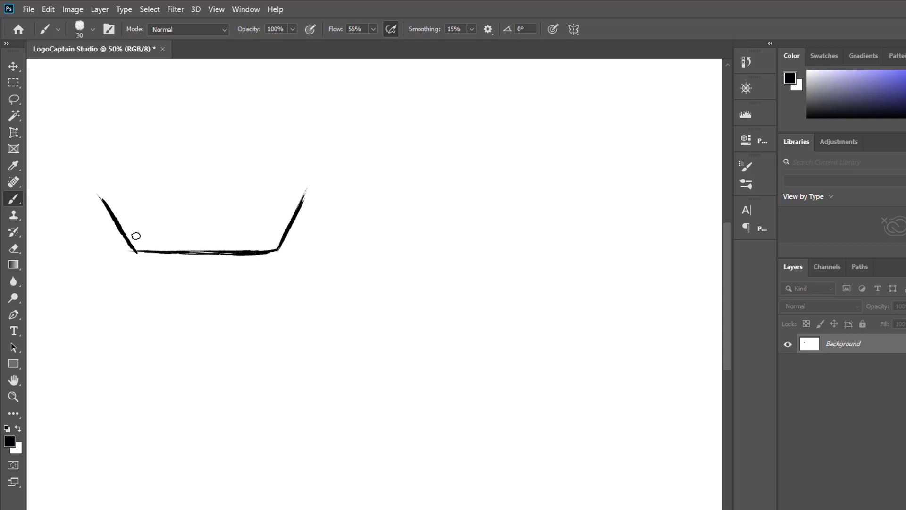
mouse_move(95, 188)
mouse_down()
mouse_move(201, 206)
mouse_move(292, 194)
mouse_move(106, 191)
mouse_move(194, 208)
mouse_move(155, 202)
mouse_move(264, 205)
mouse_move(309, 188)
mouse_up()
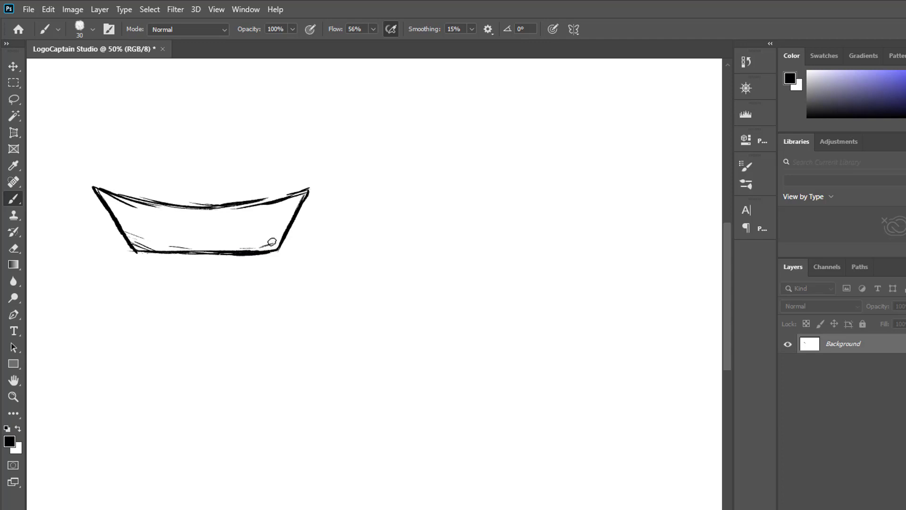
Shade the inside of the boat hull with short, mostly horizontal hatch strokes along its sides, bottom and middle.
drag(277, 248, 261, 250)
drag(286, 230, 278, 233)
mouse_move(120, 220)
mouse_down()
mouse_move(148, 225)
mouse_move(121, 215)
mouse_up()
drag(105, 200, 129, 209)
drag(102, 195, 143, 210)
mouse_move(136, 242)
mouse_down()
mouse_move(192, 249)
mouse_move(226, 230)
mouse_up()
drag(167, 239, 214, 242)
drag(151, 208, 195, 212)
drag(235, 218, 298, 200)
drag(235, 225, 281, 226)
mouse_move(239, 240)
mouse_down()
mouse_move(272, 239)
mouse_move(309, 195)
mouse_up()
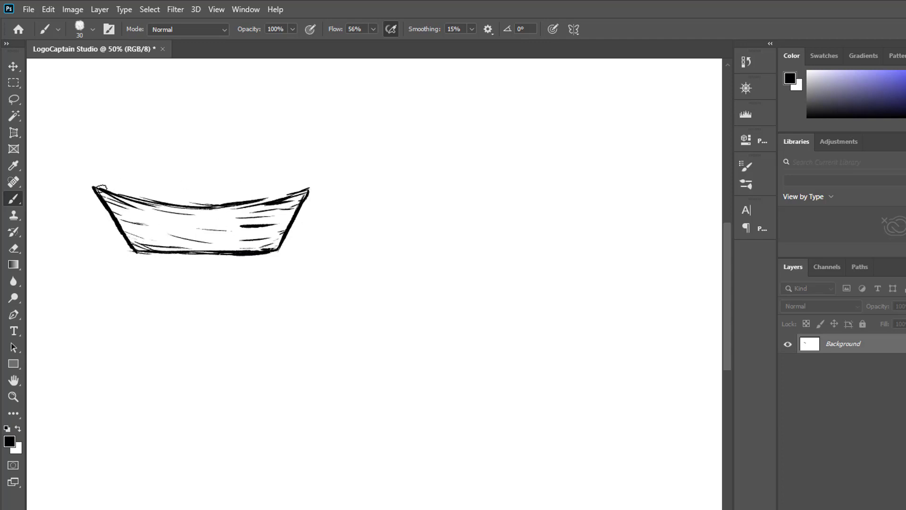
Thicken the hull's outline with extra strokes along the curved top edge, the slanted sides and the bottom.
mouse_move(100, 187)
mouse_down()
mouse_move(131, 199)
mouse_move(213, 201)
mouse_move(200, 209)
mouse_move(309, 188)
mouse_up()
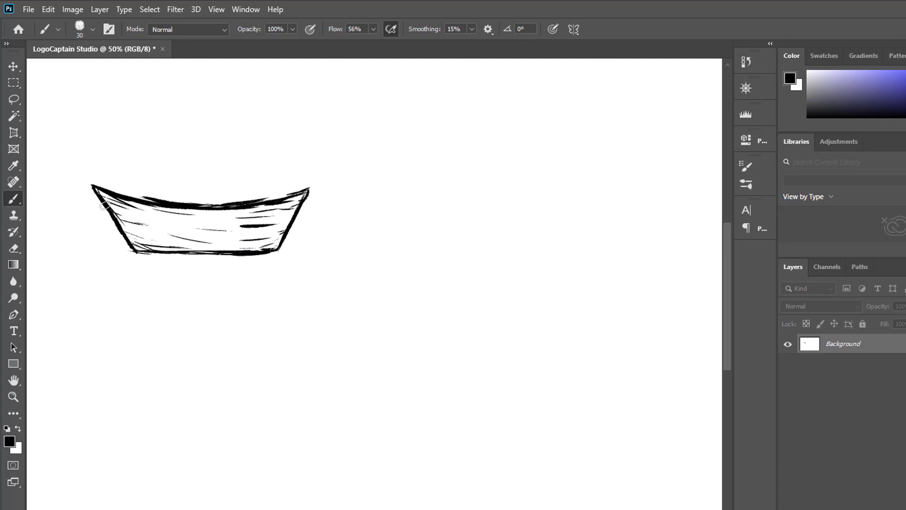
mouse_move(104, 205)
mouse_down()
mouse_move(146, 247)
mouse_move(245, 253)
mouse_up()
drag(291, 225, 311, 185)
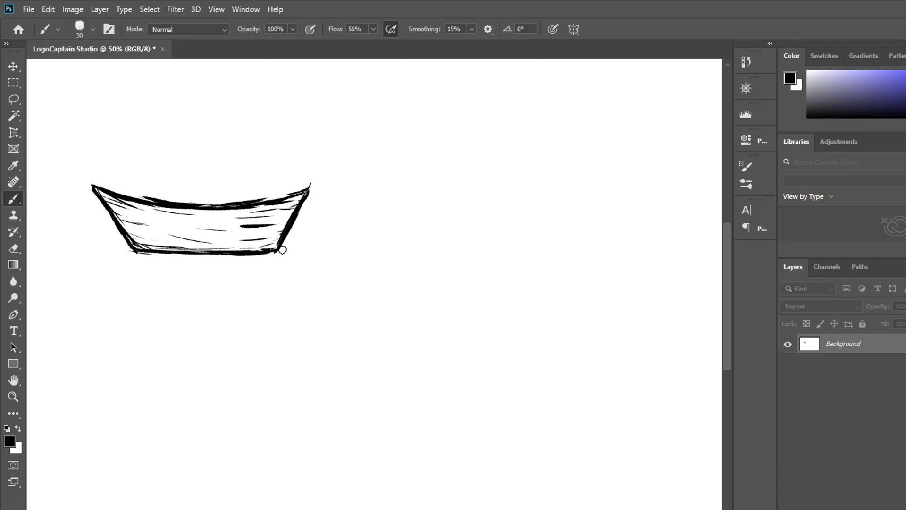
Sketch two concentric arcs rising above the hull to form the upper half of a ring, reinforcing the inner arc.
mouse_move(111, 183)
mouse_down()
mouse_move(185, 125)
mouse_move(174, 134)
mouse_move(248, 135)
mouse_move(291, 189)
mouse_up()
drag(207, 120, 255, 135)
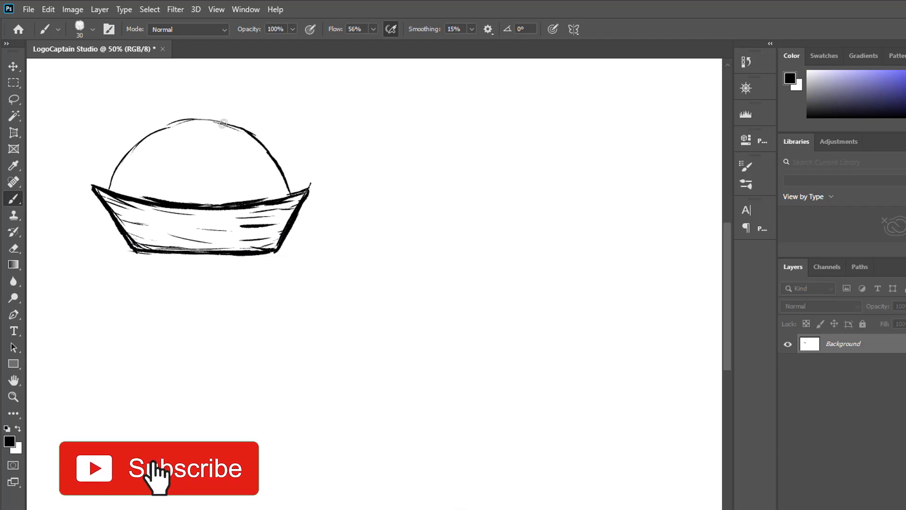
drag(167, 127, 204, 121)
drag(136, 196, 191, 157)
mouse_move(183, 162)
mouse_down()
mouse_move(221, 161)
mouse_move(264, 199)
mouse_up()
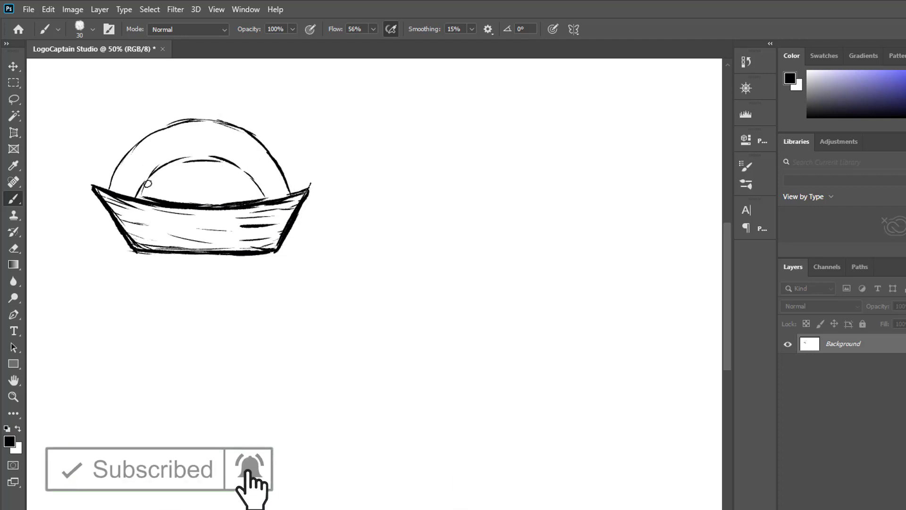
mouse_move(148, 184)
mouse_down()
mouse_move(217, 154)
mouse_move(265, 200)
mouse_up()
drag(229, 158, 258, 185)
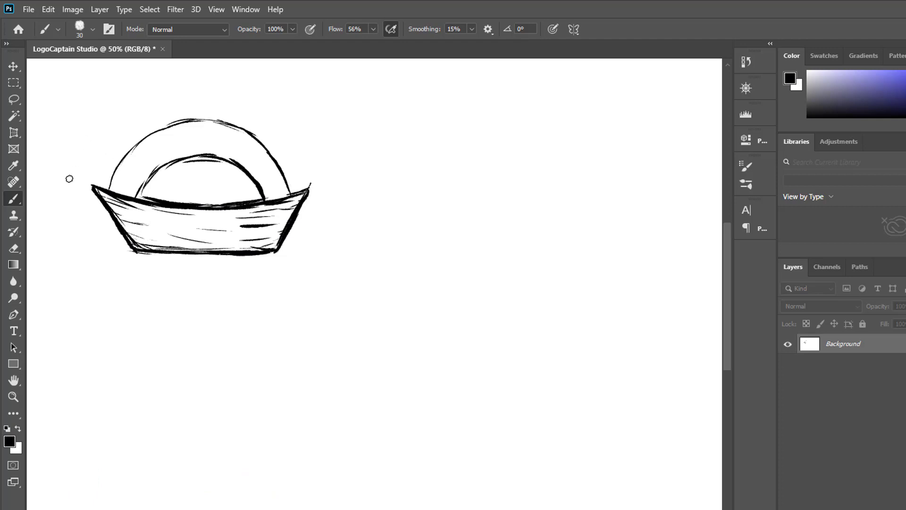
Erase three radial gaps across both arcs to split the half ring into four segments.
click(14, 248)
drag(130, 145, 168, 185)
mouse_move(201, 120)
mouse_down()
mouse_move(206, 170)
mouse_move(225, 157)
mouse_move(246, 178)
mouse_up()
drag(263, 156, 272, 146)
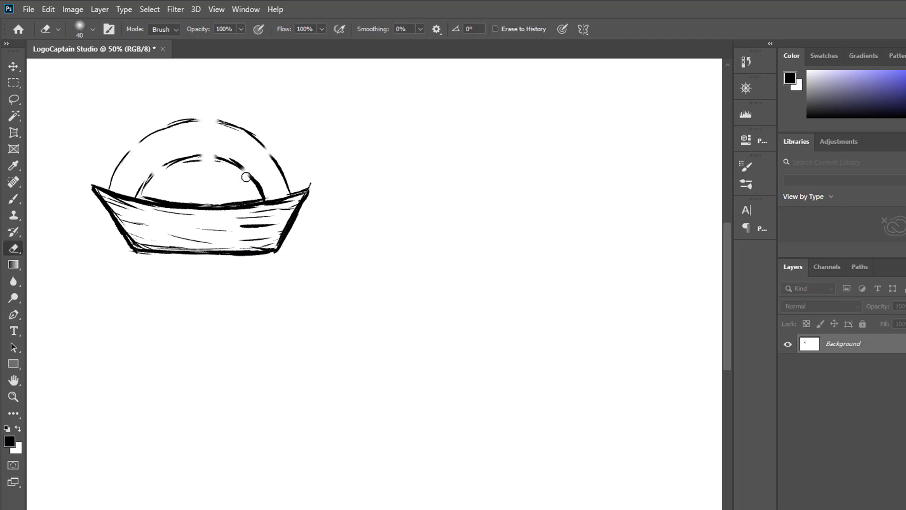
Brush straight radial edges along both sides of the three gaps to close off the four ring segments.
click(14, 199)
mouse_move(127, 150)
mouse_down()
mouse_move(156, 179)
mouse_move(164, 168)
mouse_up()
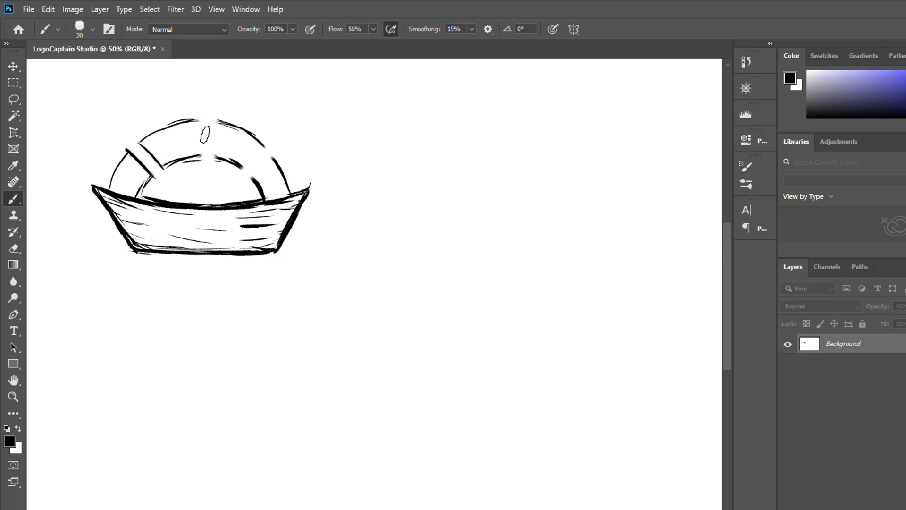
mouse_move(198, 119)
mouse_down()
mouse_move(199, 153)
mouse_move(202, 142)
mouse_move(219, 139)
mouse_move(216, 123)
mouse_move(240, 172)
mouse_move(263, 146)
mouse_up()
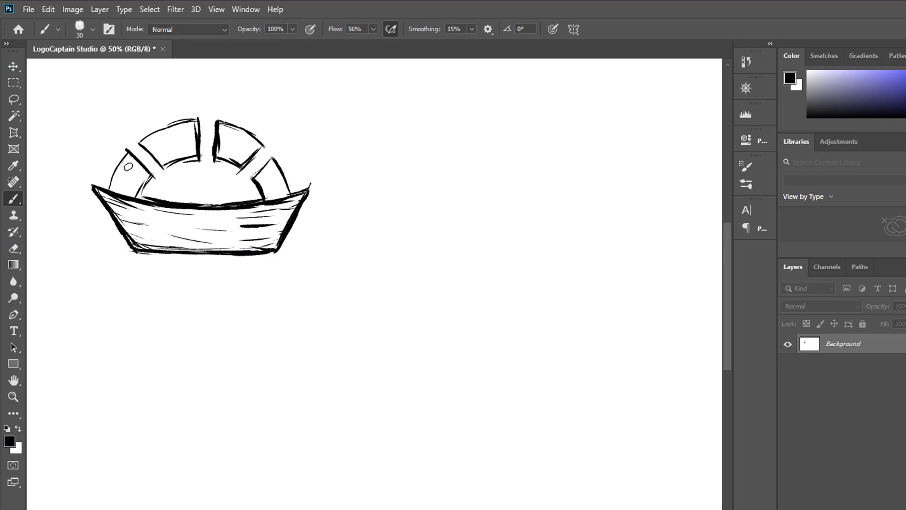
Shade the four ring segments with thin hatch strokes and reinforce the outlines of the two right-hand segments.
drag(126, 171, 133, 189)
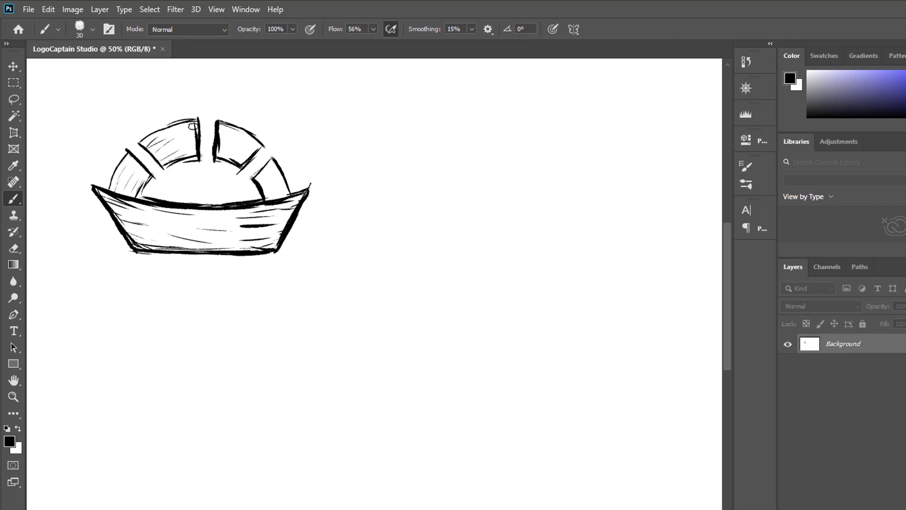
drag(163, 126, 160, 140)
mouse_move(220, 123)
mouse_down()
mouse_move(247, 136)
mouse_move(221, 147)
mouse_move(248, 166)
mouse_move(237, 124)
mouse_move(266, 145)
mouse_move(220, 160)
mouse_move(280, 188)
mouse_up()
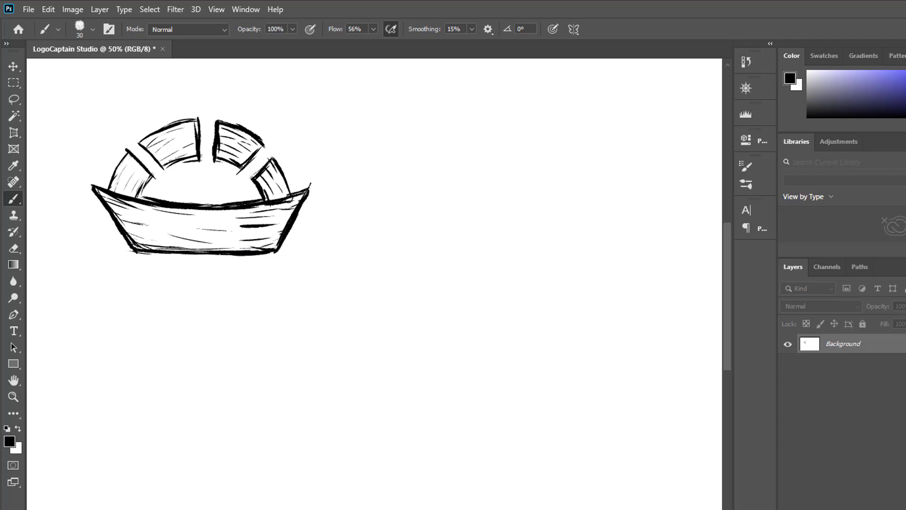
Select the finished boat sketch with a rectangular marquee, duplicate it three times and arrange the four boats in a two-by-two grid.
key(m)
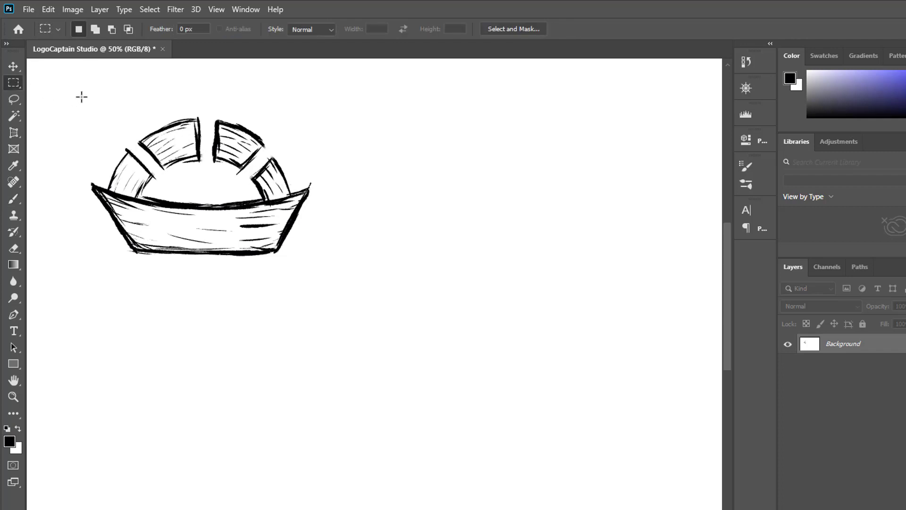
drag(81, 97, 332, 291)
key(v)
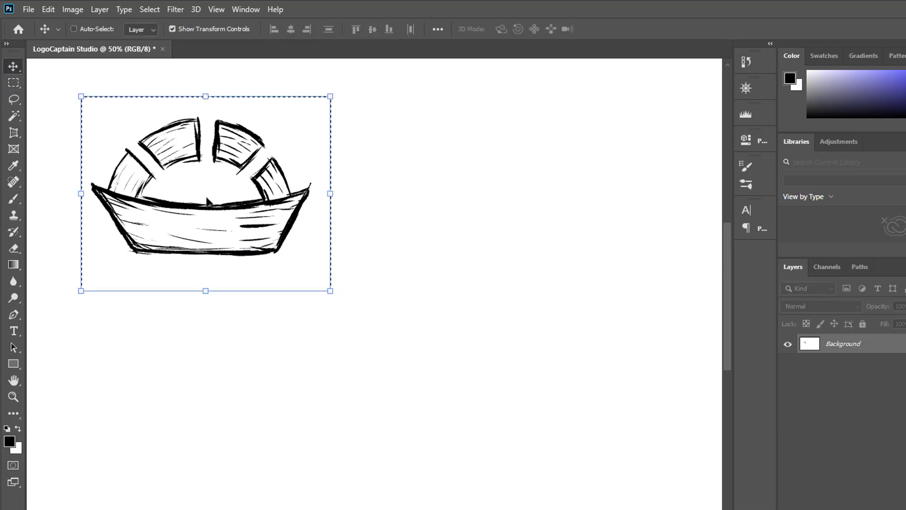
key(ctrl+j)
key(ctrl+j)
key(ctrl+j)
drag(208, 202, 501, 216)
drag(236, 222, 505, 455)
click(352, 325)
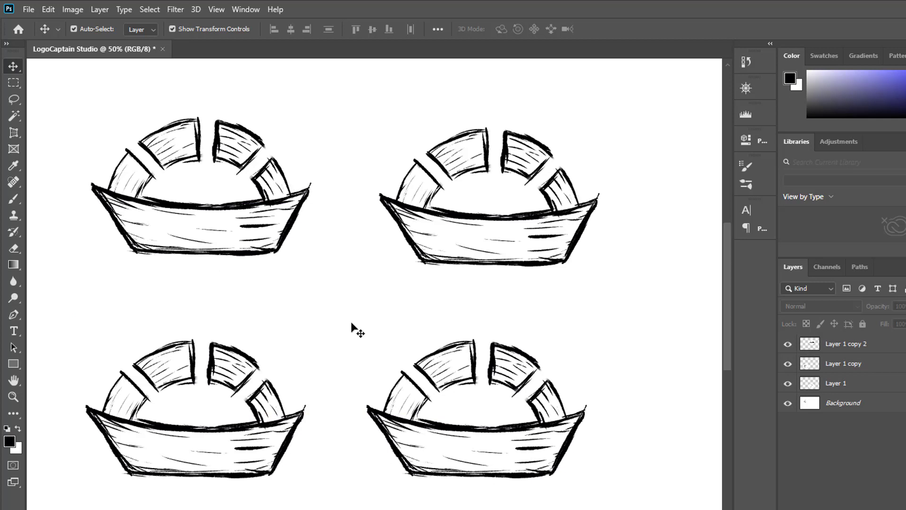
Erase the half ring from the upper-right boat on Layer 1 copy 2, keeping only the hull.
click(844, 384)
click(848, 368)
click(852, 344)
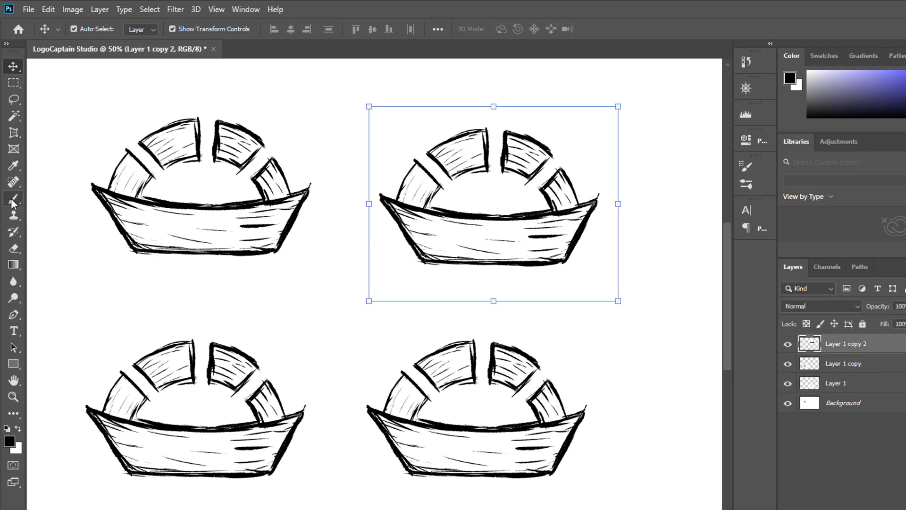
click(13, 198)
click(19, 251)
mouse_move(398, 194)
mouse_down()
mouse_move(417, 161)
mouse_move(393, 193)
mouse_move(440, 199)
mouse_move(425, 192)
mouse_move(437, 180)
mouse_move(420, 175)
mouse_move(469, 140)
mouse_move(465, 164)
mouse_move(496, 122)
mouse_move(446, 185)
mouse_move(512, 127)
mouse_move(523, 163)
mouse_move(551, 151)
mouse_move(552, 206)
mouse_move(559, 180)
mouse_move(571, 186)
mouse_move(569, 200)
mouse_move(538, 204)
mouse_up()
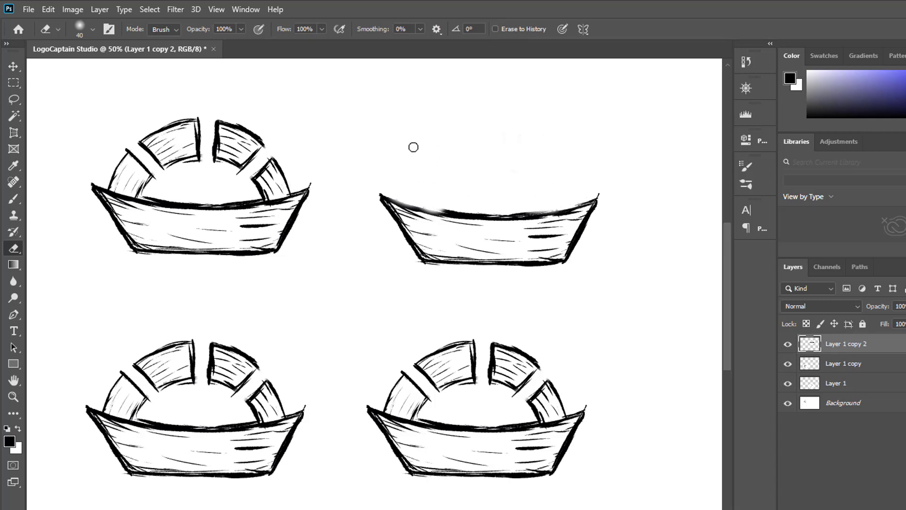
Brush the outline of a rectangular suitcase with a rounded handle on the upper-right hull.
key(b)
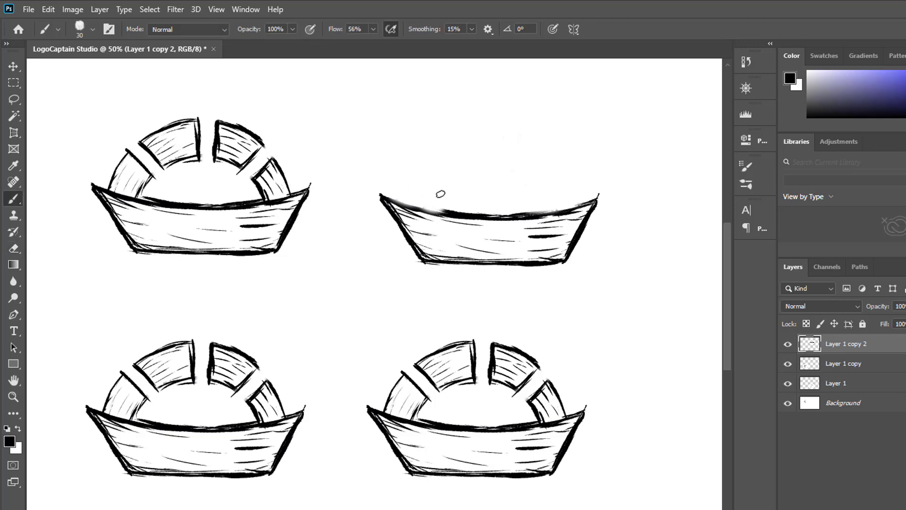
mouse_move(451, 191)
mouse_down()
mouse_move(453, 163)
mouse_move(453, 171)
mouse_move(489, 161)
mouse_move(458, 163)
mouse_move(537, 171)
mouse_move(538, 213)
mouse_up()
mouse_move(483, 162)
mouse_down()
mouse_move(512, 153)
mouse_move(511, 163)
mouse_up()
Shade the suitcase body with short horizontal hatch strokes and thicken its handle.
drag(453, 178, 466, 178)
mouse_move(450, 174)
mouse_down()
mouse_move(473, 175)
mouse_move(451, 199)
mouse_move(476, 191)
mouse_up()
drag(453, 202, 468, 204)
drag(452, 209, 466, 210)
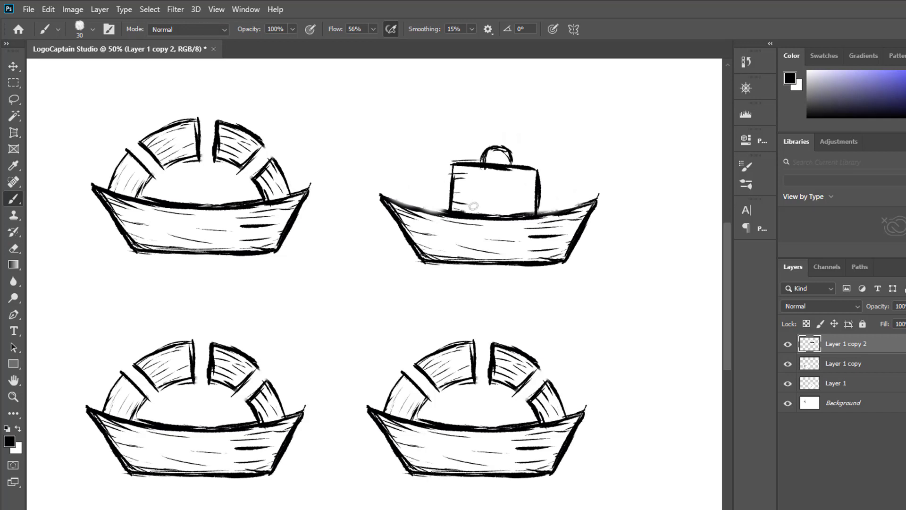
mouse_move(518, 185)
mouse_down()
mouse_move(535, 186)
mouse_move(531, 199)
mouse_up()
drag(487, 175, 511, 178)
mouse_move(490, 180)
mouse_down()
mouse_move(504, 181)
mouse_move(499, 199)
mouse_up()
drag(492, 208, 518, 210)
drag(535, 197, 525, 196)
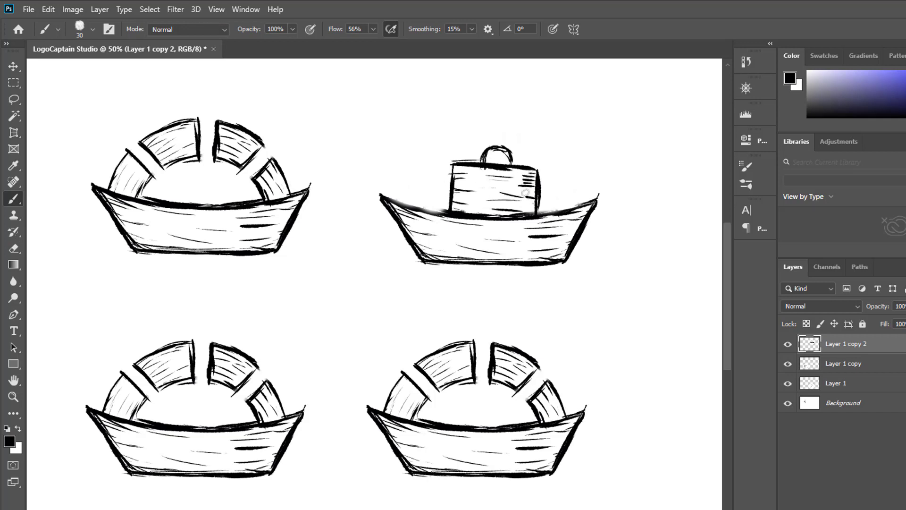
drag(485, 161, 503, 153)
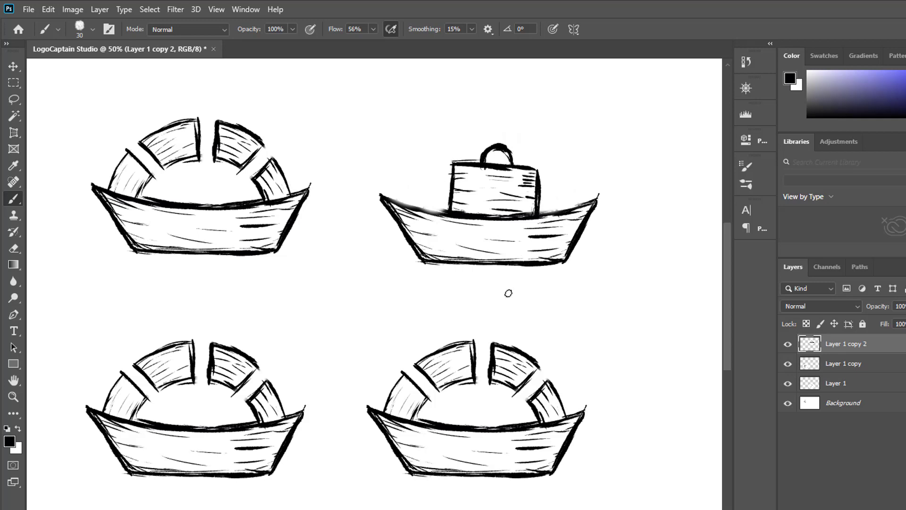
Erase the half ring from the lower-left boat on Layer 1 copy, keeping only the hull.
click(14, 248)
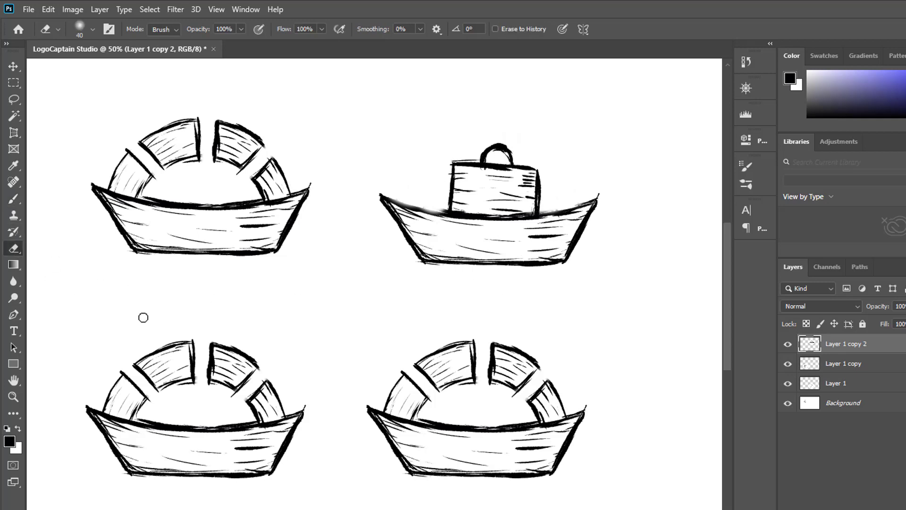
click(850, 365)
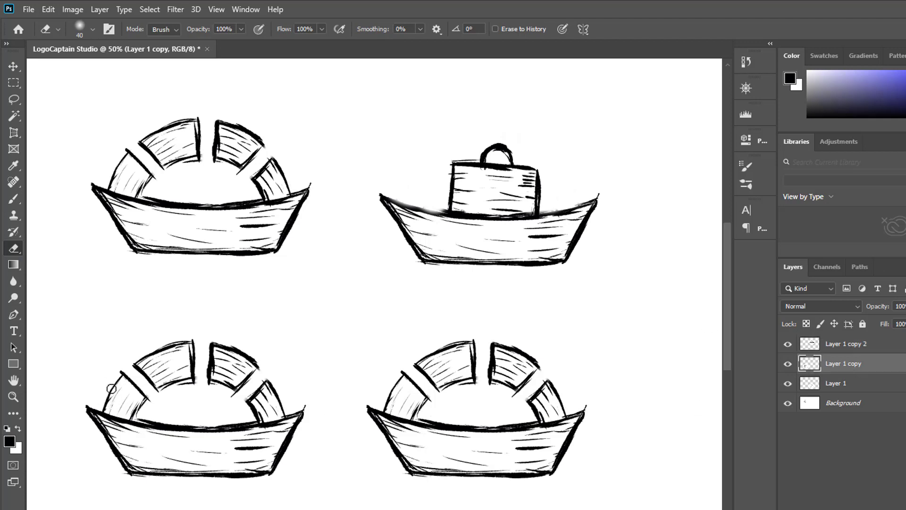
mouse_move(112, 388)
mouse_down()
mouse_move(134, 413)
mouse_move(139, 380)
mouse_move(110, 389)
mouse_move(167, 385)
mouse_move(186, 340)
mouse_move(250, 362)
mouse_move(251, 410)
mouse_move(259, 396)
mouse_move(276, 404)
mouse_up()
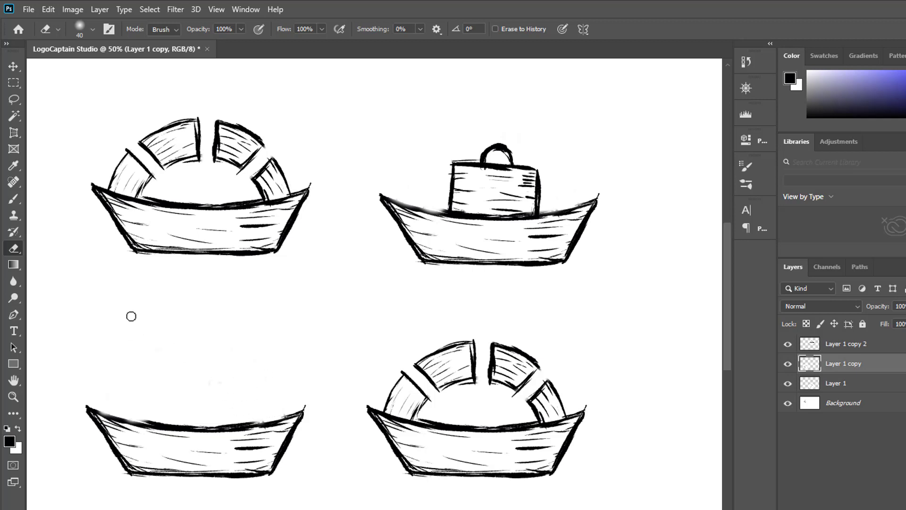
Brush three adjoining upright bars on the lower-left hull, stepping up in height from left to right.
click(13, 198)
drag(147, 403, 146, 388)
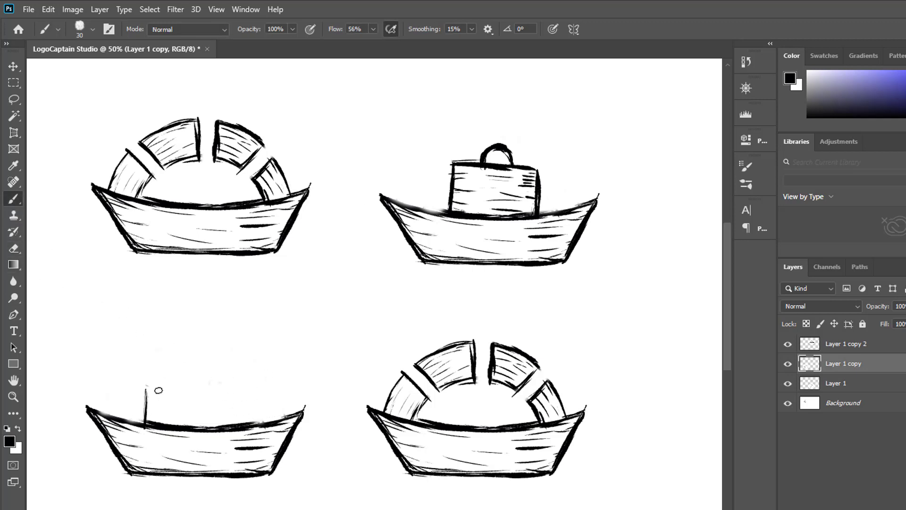
drag(172, 425, 174, 395)
mouse_move(203, 428)
mouse_down()
mouse_move(204, 399)
mouse_move(239, 348)
mouse_move(204, 358)
mouse_move(230, 349)
mouse_move(240, 356)
mouse_up()
mouse_move(175, 403)
mouse_down()
mouse_move(180, 366)
mouse_move(205, 367)
mouse_up()
mouse_move(146, 400)
mouse_down()
mouse_move(148, 378)
mouse_move(180, 381)
mouse_up()
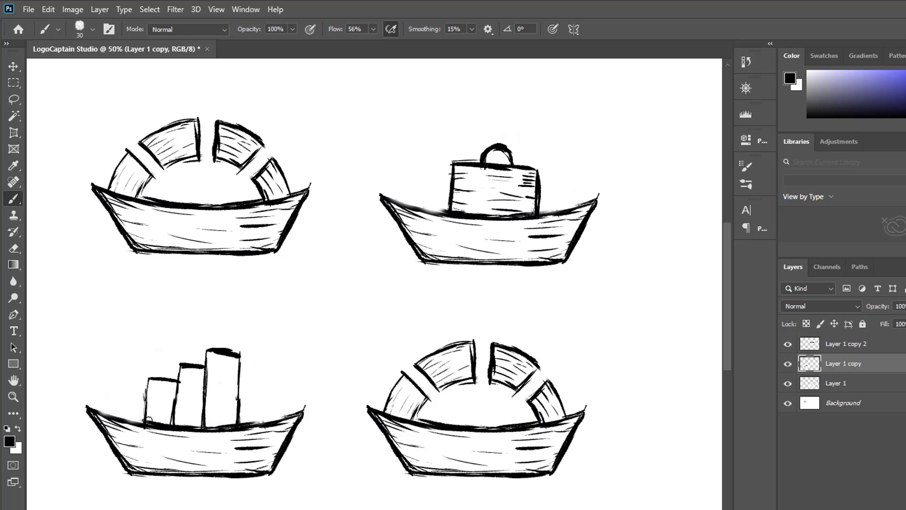
Thicken the outlines of the three bars and add short horizontal shading marks inside them.
mouse_move(147, 419)
mouse_down()
mouse_move(149, 380)
mouse_move(240, 354)
mouse_up()
drag(241, 356, 239, 398)
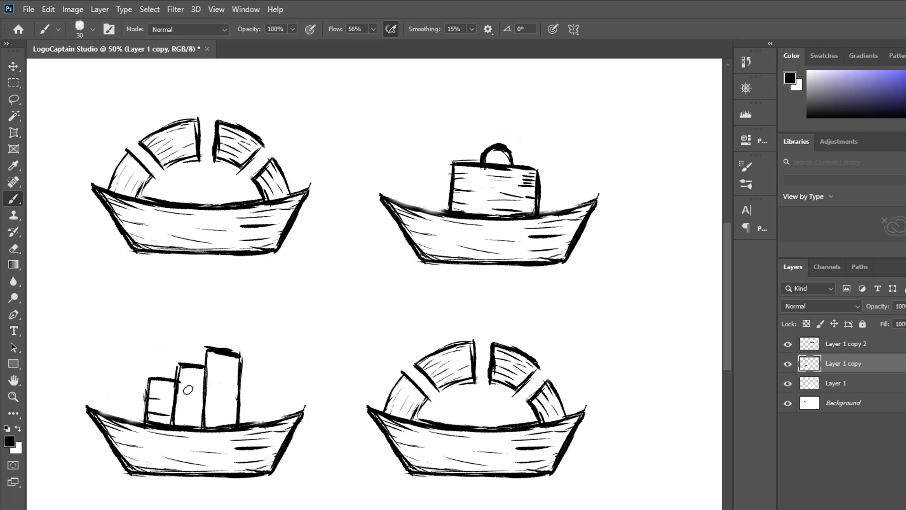
mouse_move(189, 412)
mouse_down()
mouse_move(200, 412)
mouse_move(202, 395)
mouse_up()
drag(192, 379, 238, 372)
drag(223, 382, 235, 385)
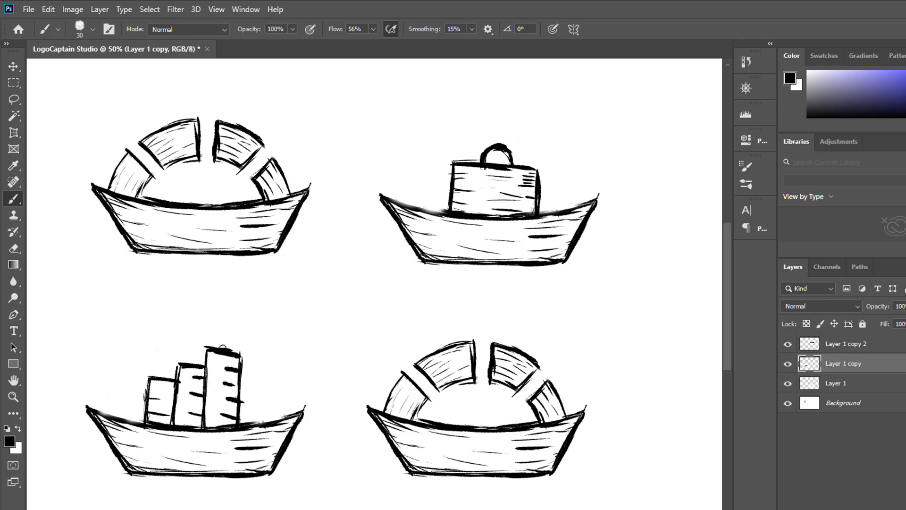
Erase the half ring from the lower-right boat on Layer 1, keeping only the hull.
click(871, 382)
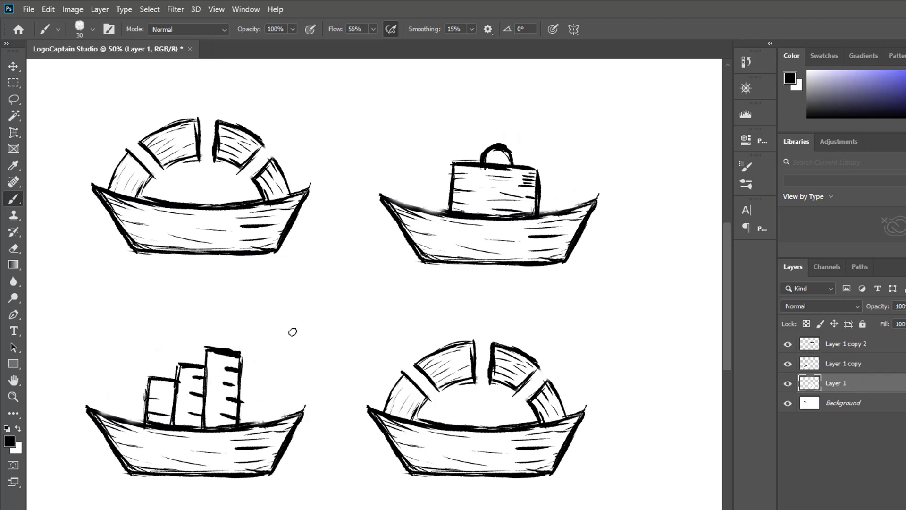
key(e)
mouse_move(422, 370)
mouse_down()
mouse_move(390, 386)
mouse_move(391, 399)
mouse_move(416, 413)
mouse_move(419, 356)
mouse_move(478, 371)
mouse_move(507, 363)
mouse_move(532, 410)
mouse_move(562, 400)
mouse_move(539, 396)
mouse_up()
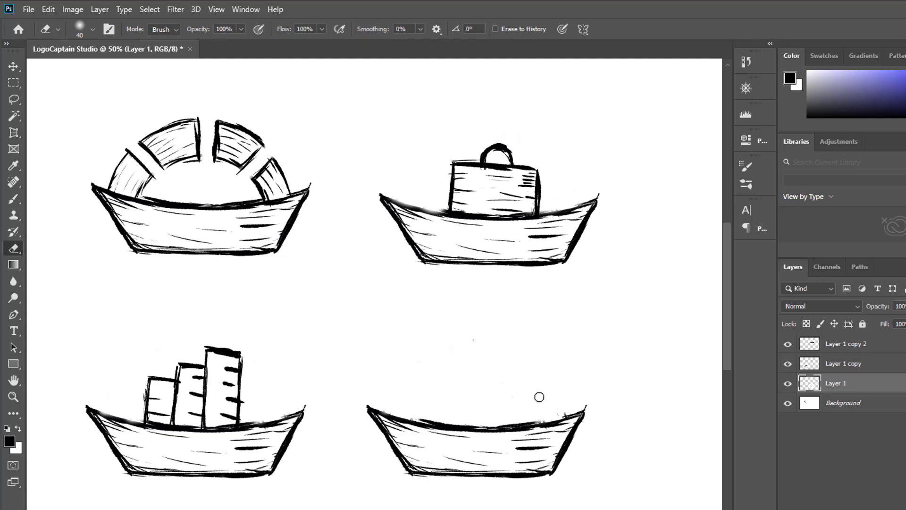
Erase the straight bottom edge of the lower-right hull on Layer 1 and brush a wavy line in its place.
drag(422, 477, 555, 472)
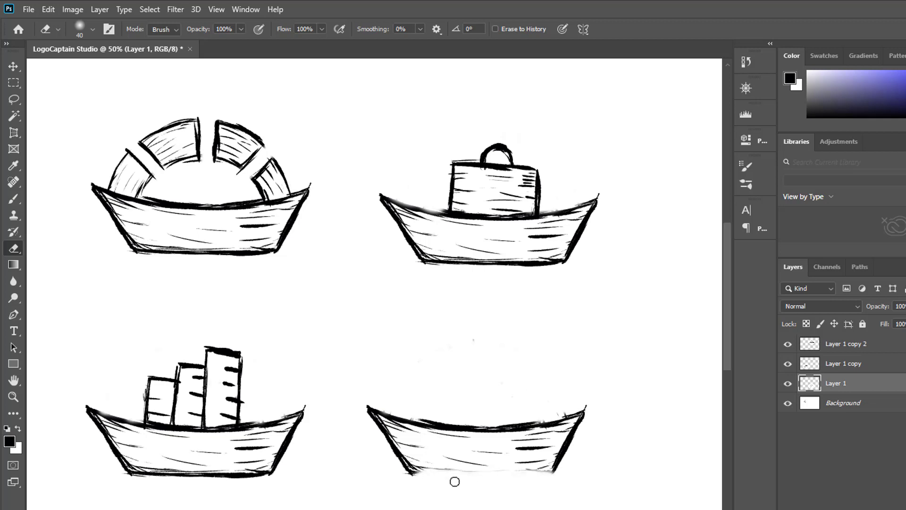
key(b)
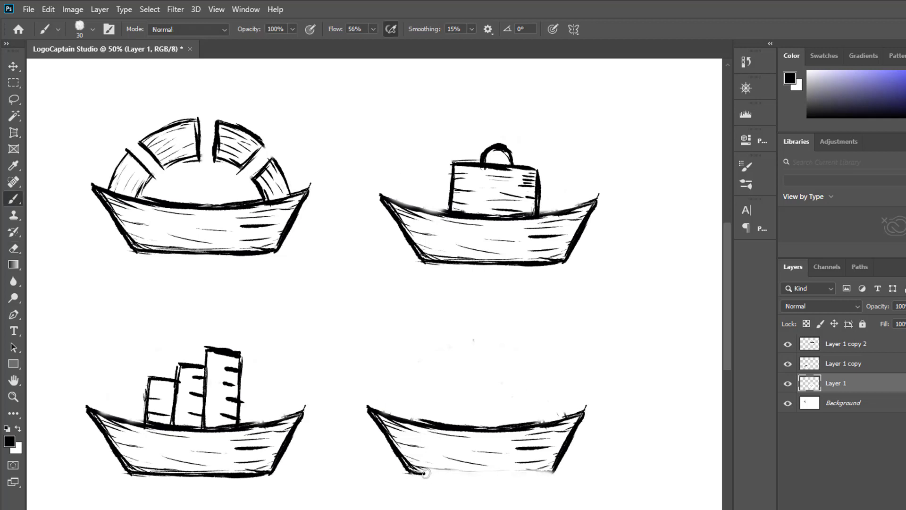
drag(425, 473, 558, 469)
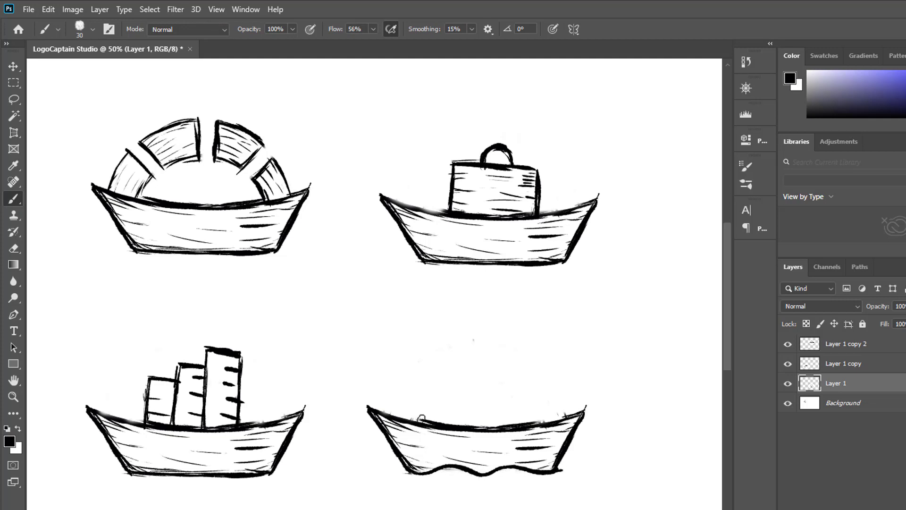
Brush three stacked decks on the lower-right hull, each narrower than the one below, and add short shading marks.
mouse_move(415, 424)
mouse_down()
mouse_move(437, 396)
mouse_move(539, 412)
mouse_up()
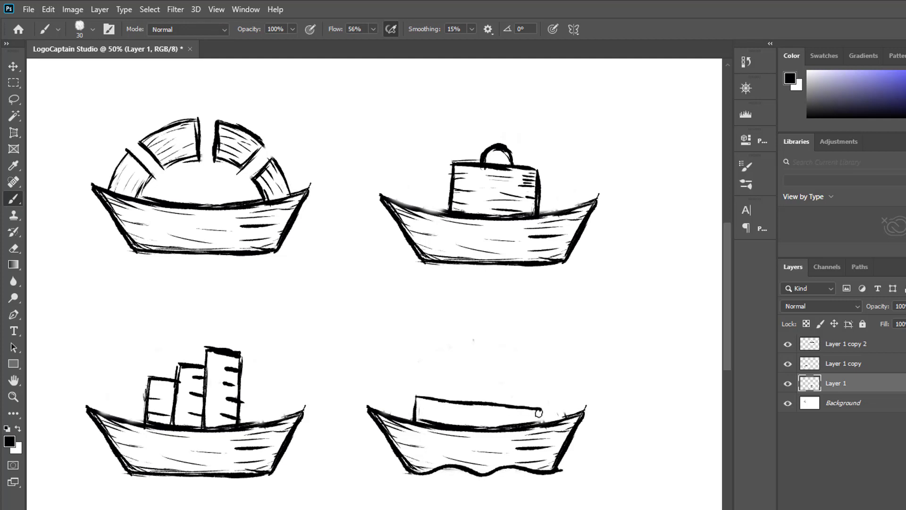
drag(441, 381, 515, 390)
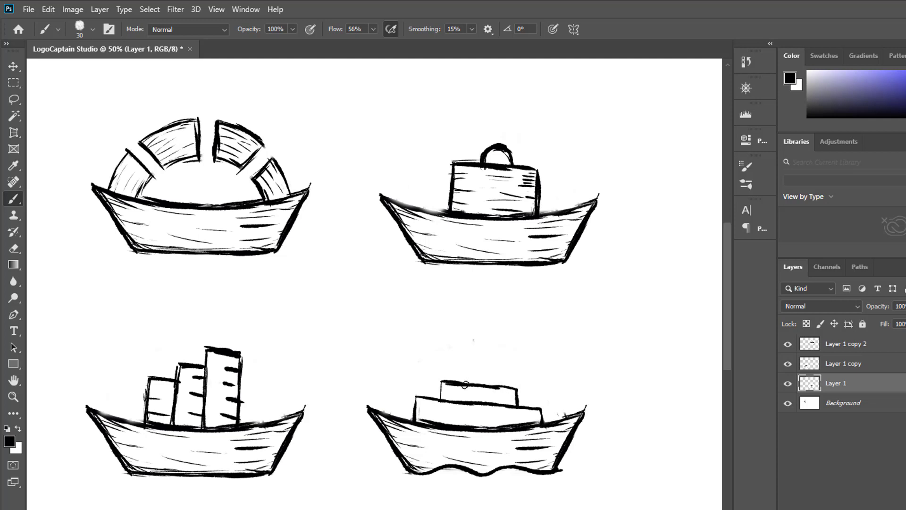
drag(466, 363, 491, 381)
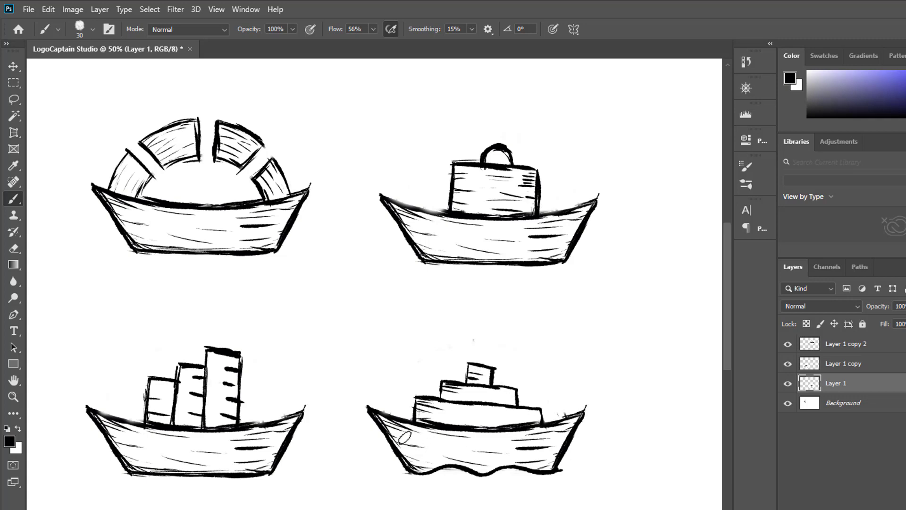
key(v)
click(361, 269)
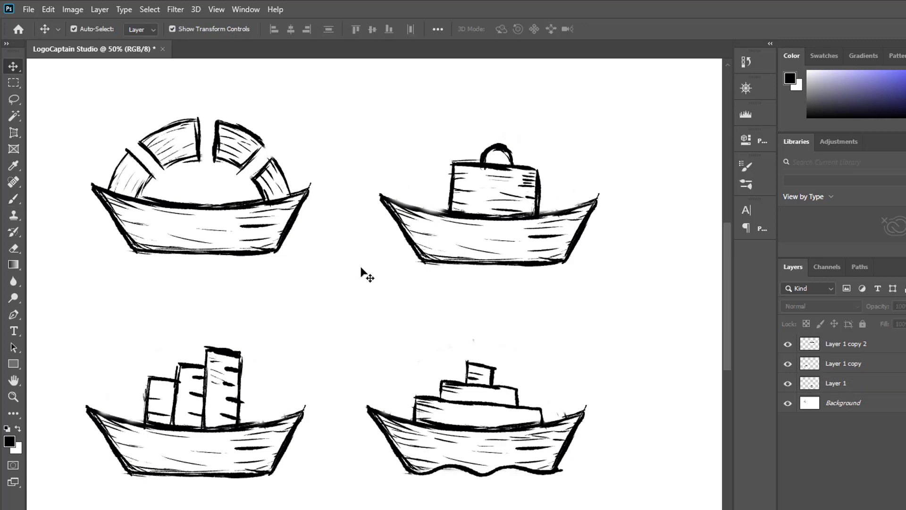
click(407, 264)
click(406, 265)
click(415, 278)
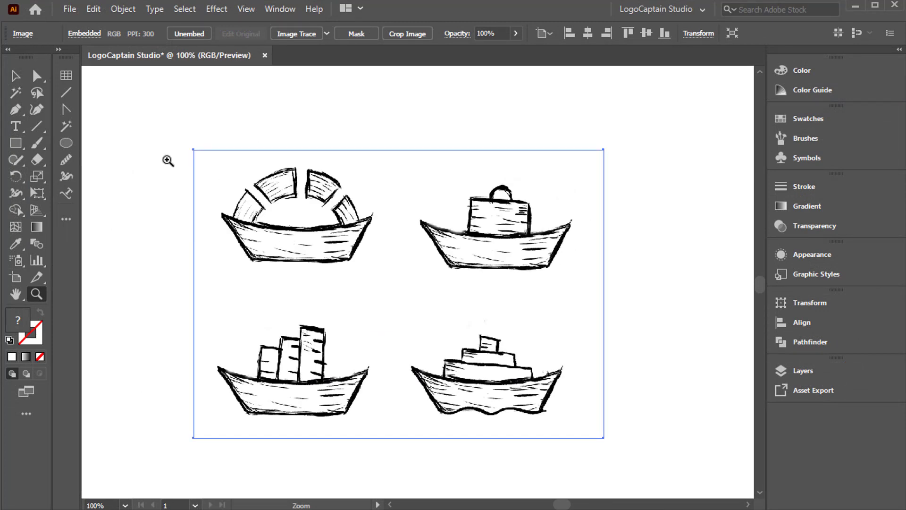
Switch to Illustrator, lower the embedded sketch image's opacity to 60% and lock the image.
click(15, 76)
click(515, 33)
drag(513, 50, 492, 53)
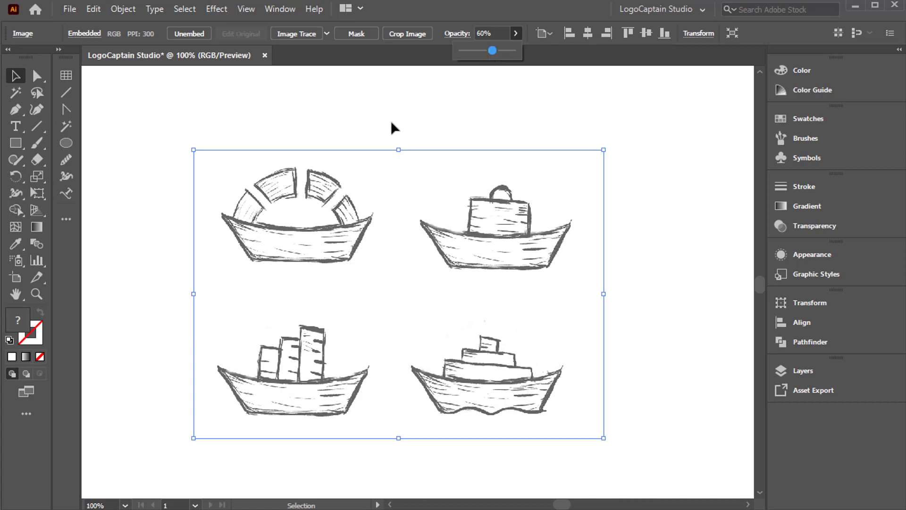
click(119, 10)
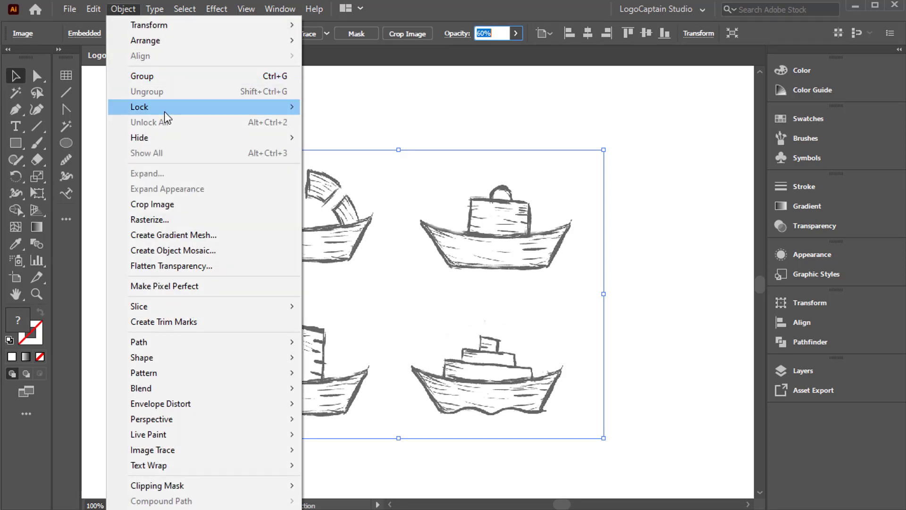
mouse_move(295, 115)
click(342, 112)
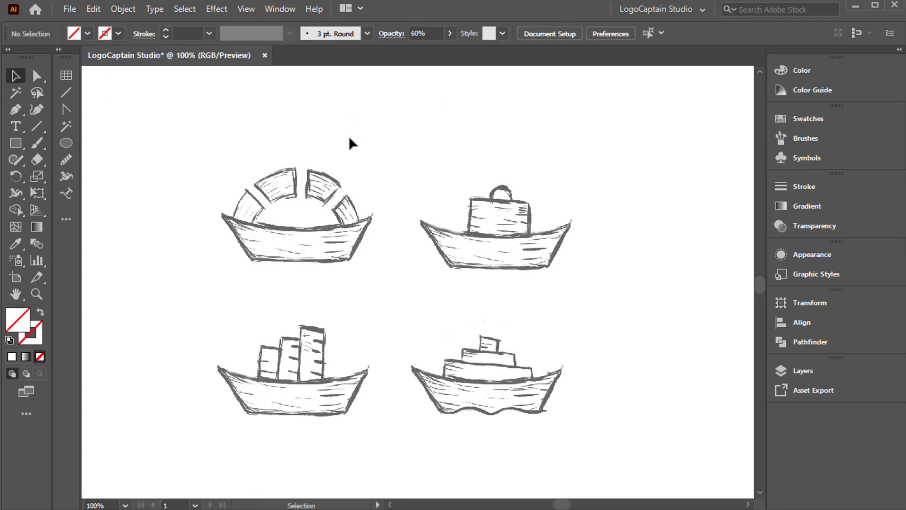
Draw an unfilled rectangle with a 2 pt black stroke over the half-ring boat's hull, extending past both ends.
click(16, 143)
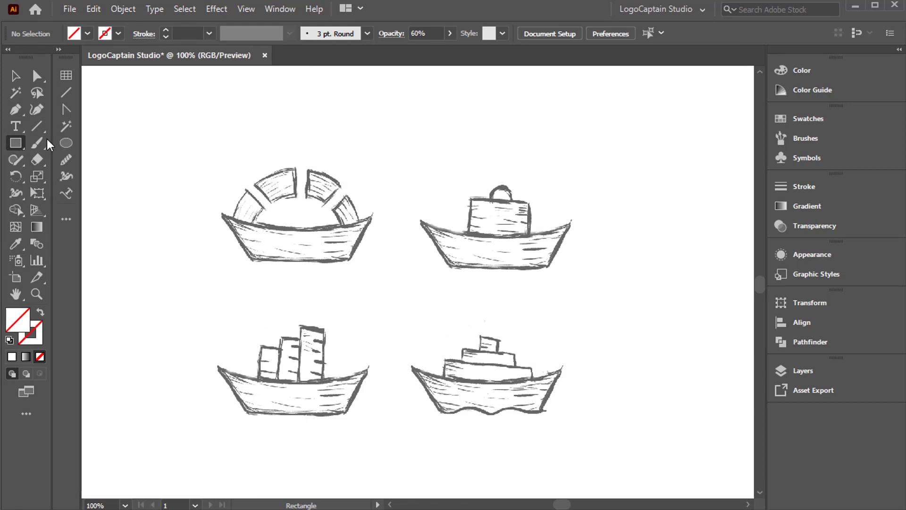
click(168, 30)
click(166, 30)
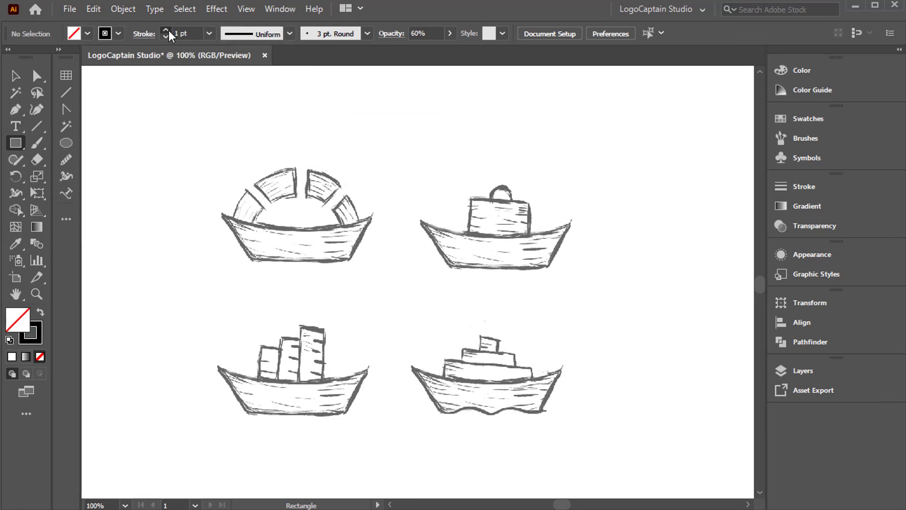
click(167, 30)
drag(182, 219, 410, 261)
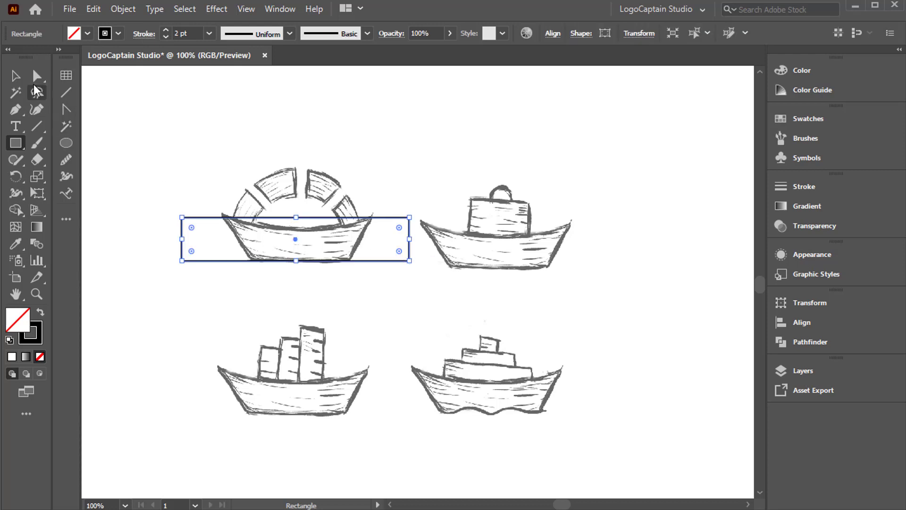
key(v)
click(208, 187)
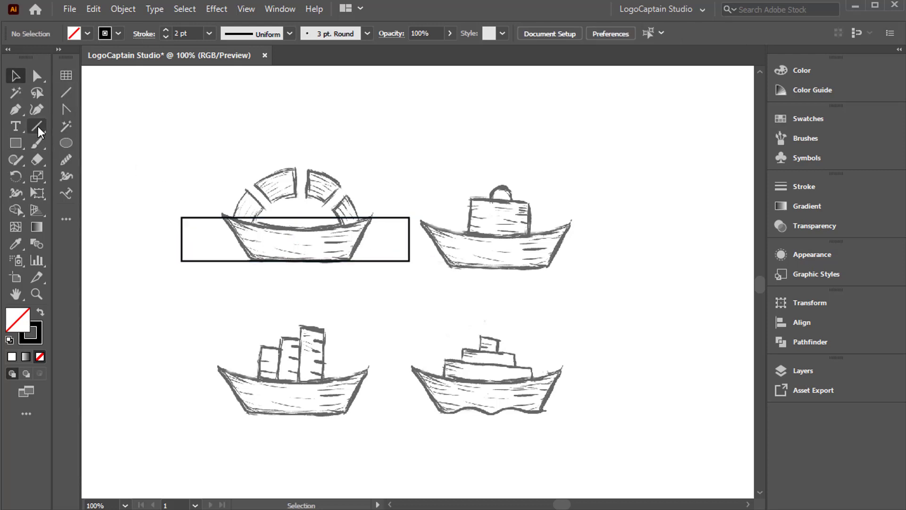
Draw a vertical line crossing the rectangle just outside the left end of the half-ring boat's hull.
click(36, 126)
drag(217, 180, 236, 310)
click(20, 78)
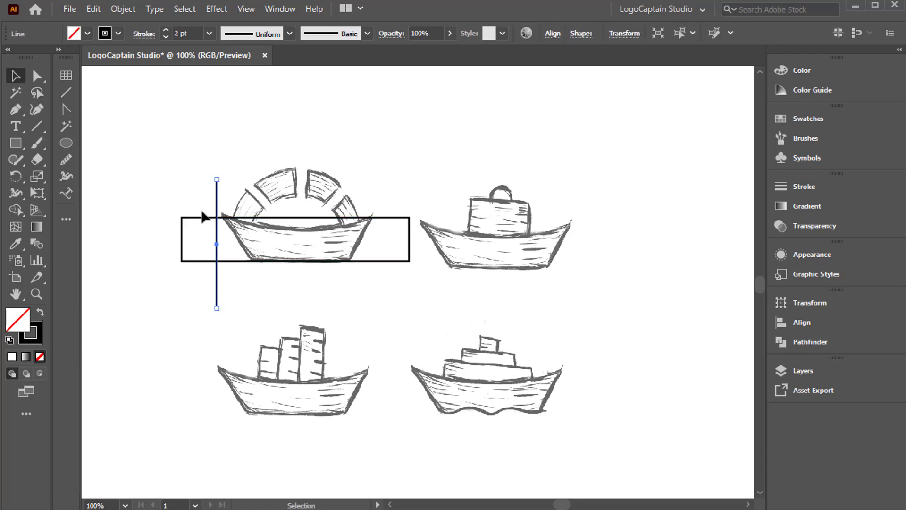
Rotate the vertical line 30° and move it onto the hull's left slanted edge.
right_click(190, 141)
mouse_move(293, 380)
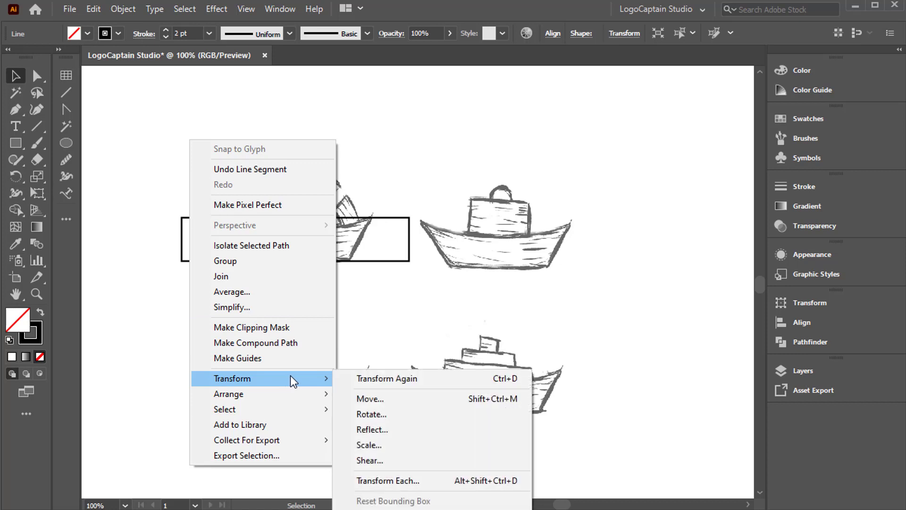
click(378, 413)
scroll(588, 153, up, 20)
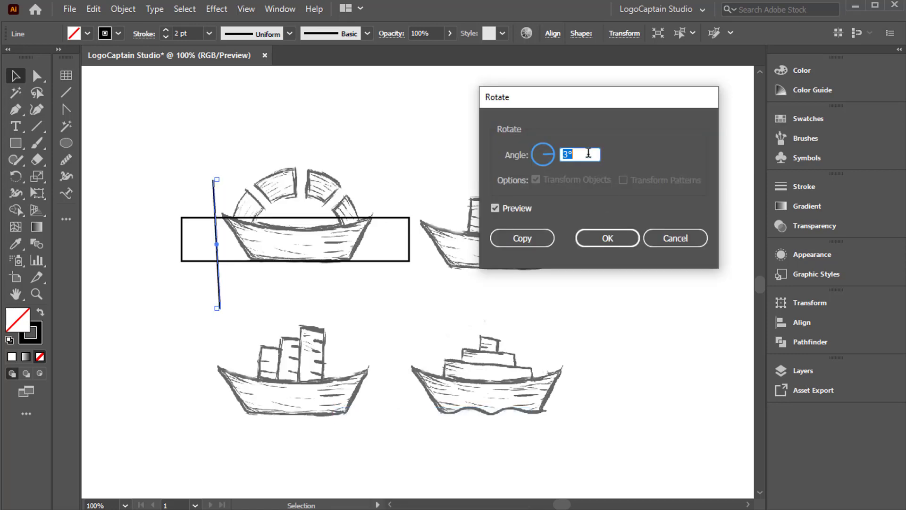
scroll(589, 154, up, 4)
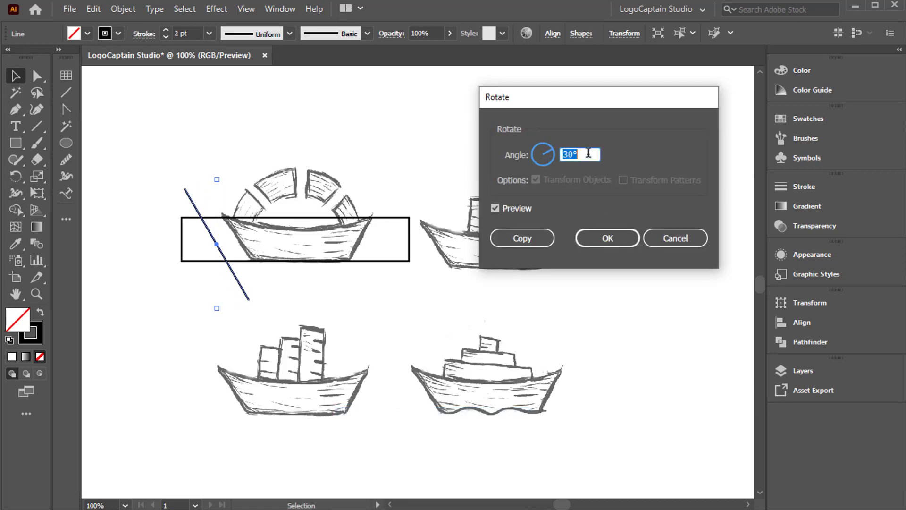
click(589, 246)
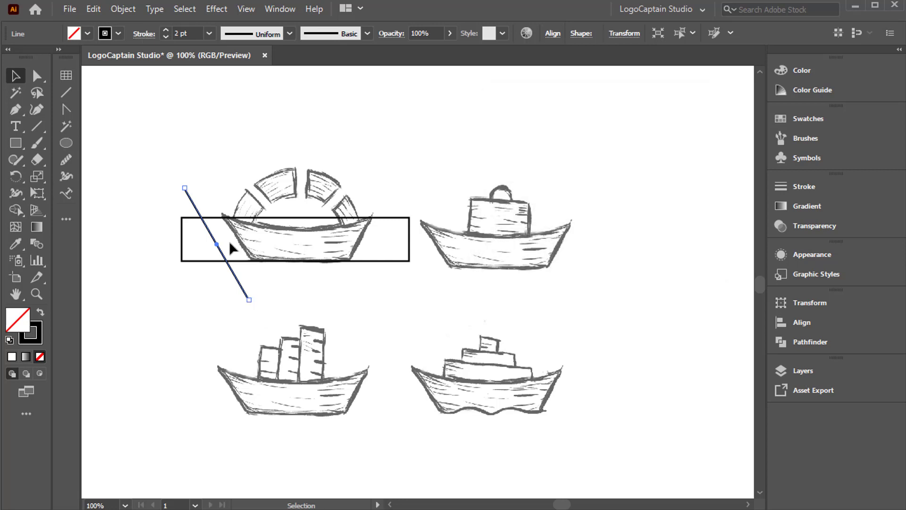
drag(195, 202, 216, 203)
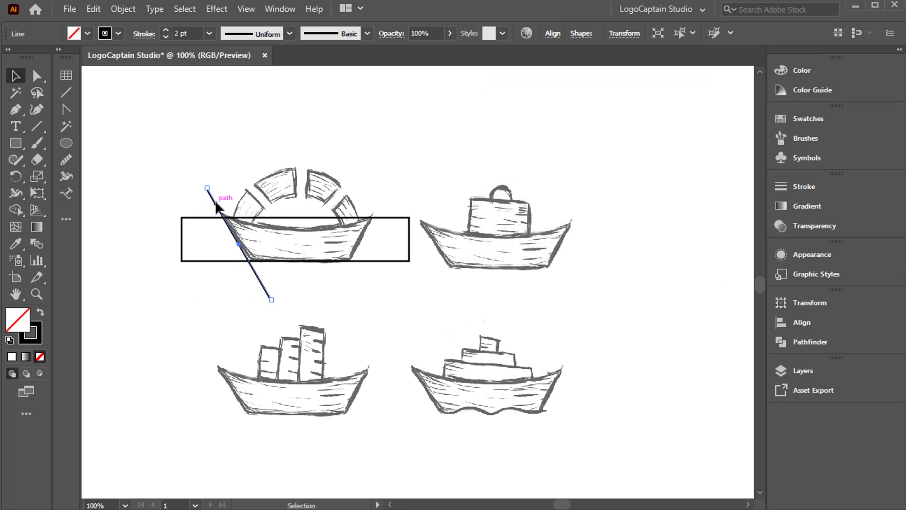
Create a copy of the slanted line reflected across the vertical axis and place it on the hull's right edge.
right_click(197, 141)
mouse_move(279, 377)
click(378, 428)
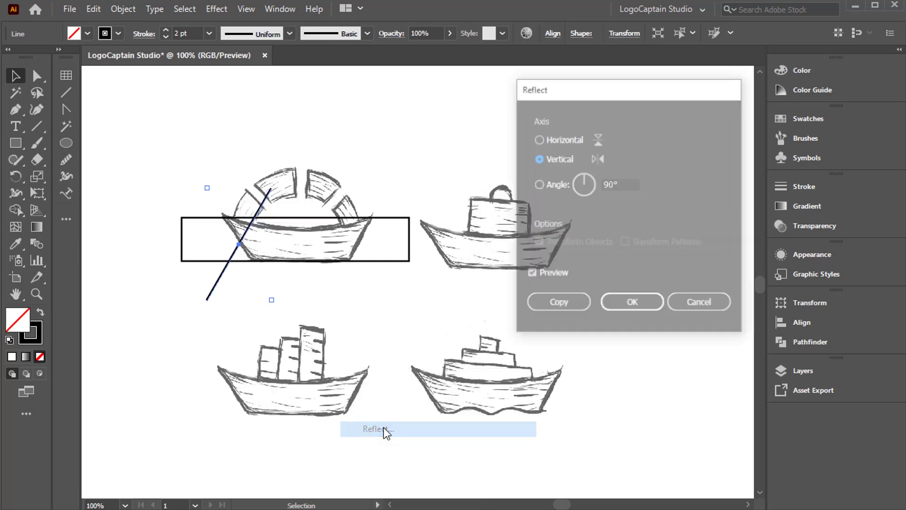
click(556, 304)
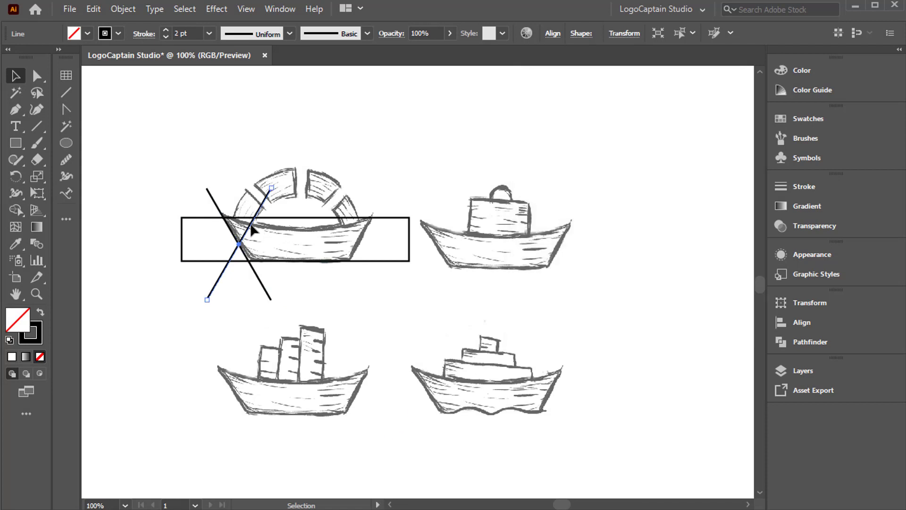
drag(250, 231, 364, 239)
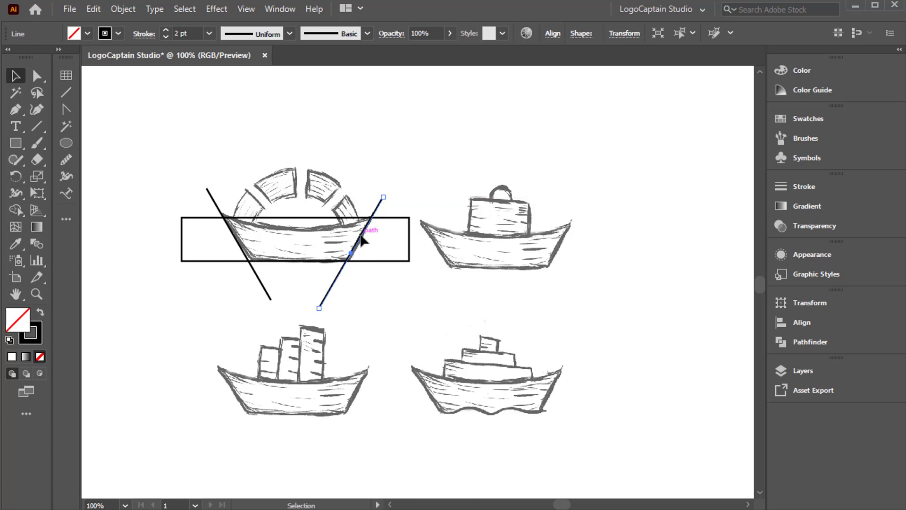
Select both slanted lines and align their top ends.
click(207, 199)
drag(203, 189, 398, 208)
click(553, 33)
click(499, 74)
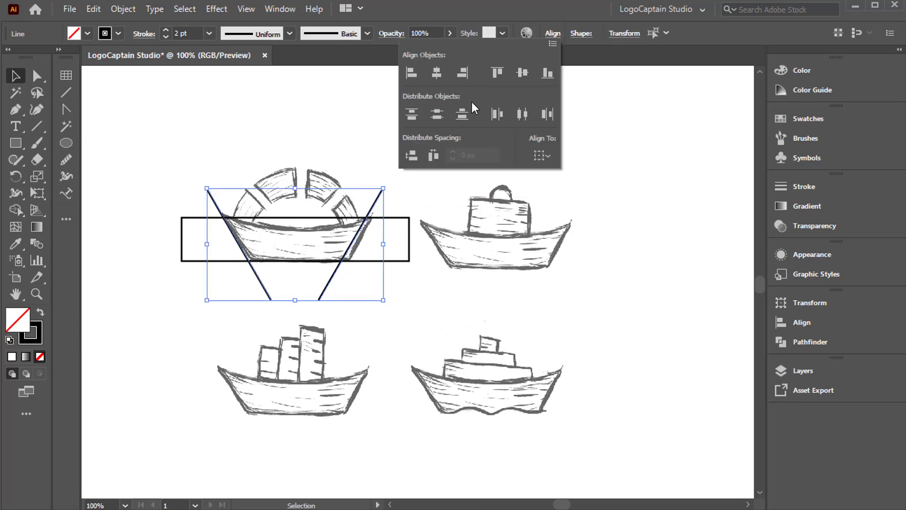
Group the two slanted lines and centre the group horizontally with the rectangle.
right_click(313, 147)
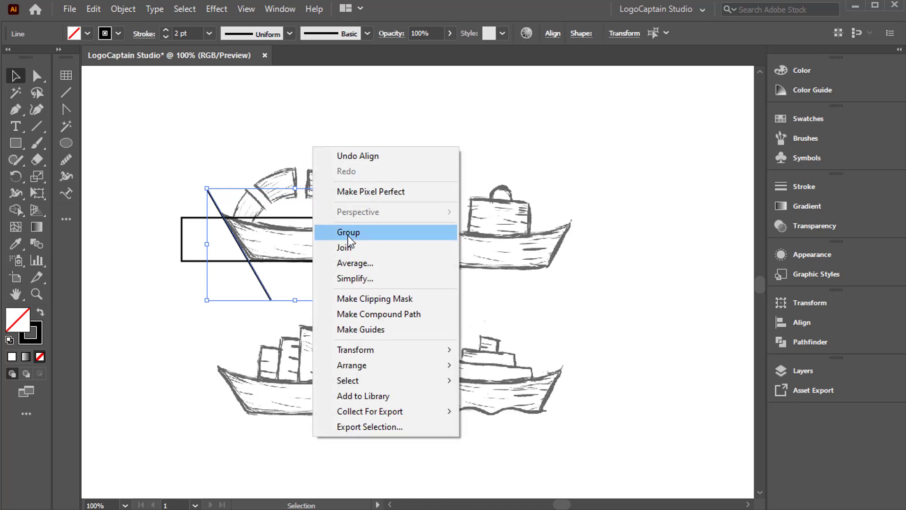
click(349, 232)
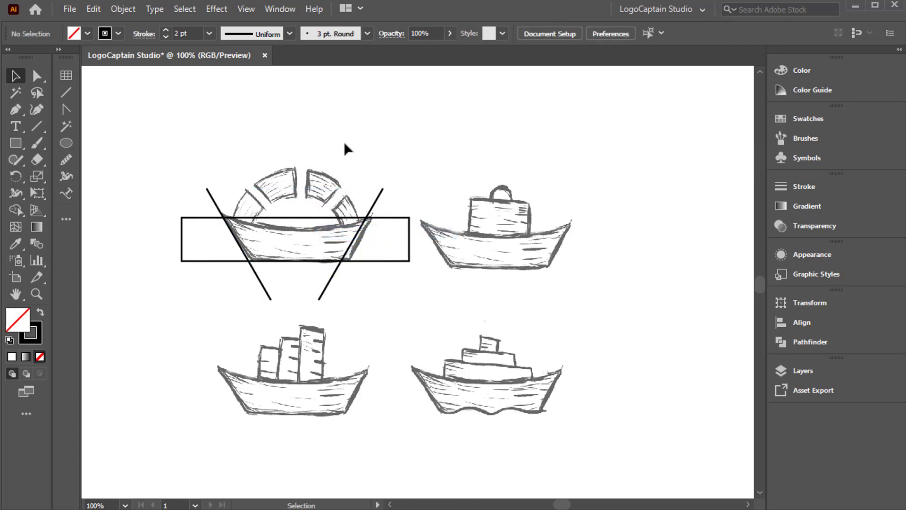
drag(219, 159, 243, 238)
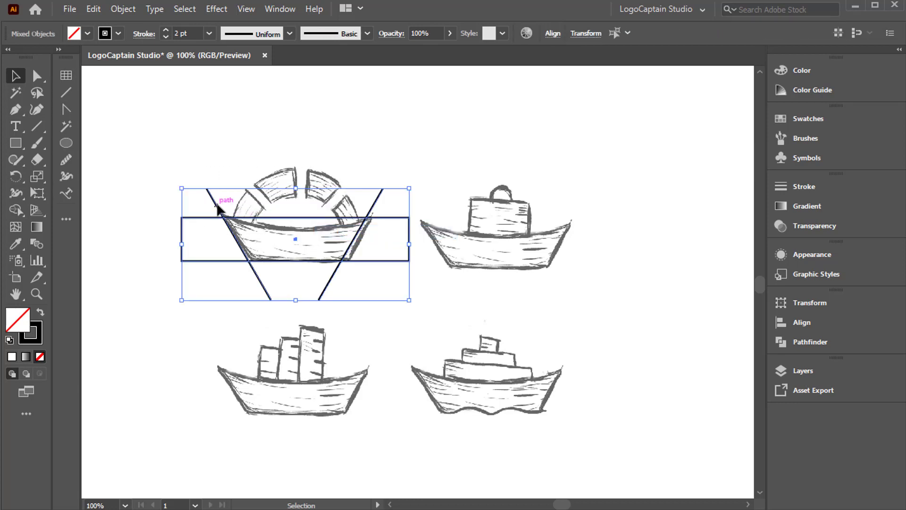
click(549, 35)
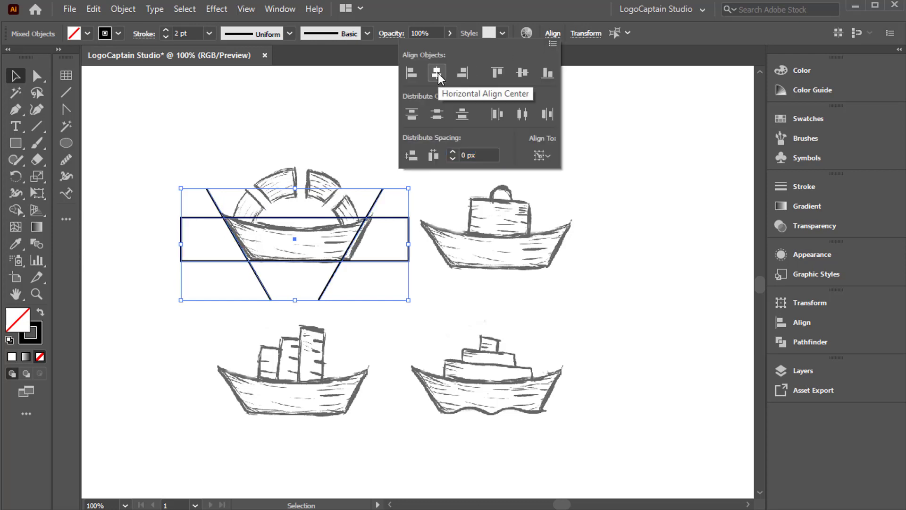
Use Shape Builder to keep the trapezoid between the slanted lines as the hull, removing the rectangle ends and leftover line segments.
click(16, 209)
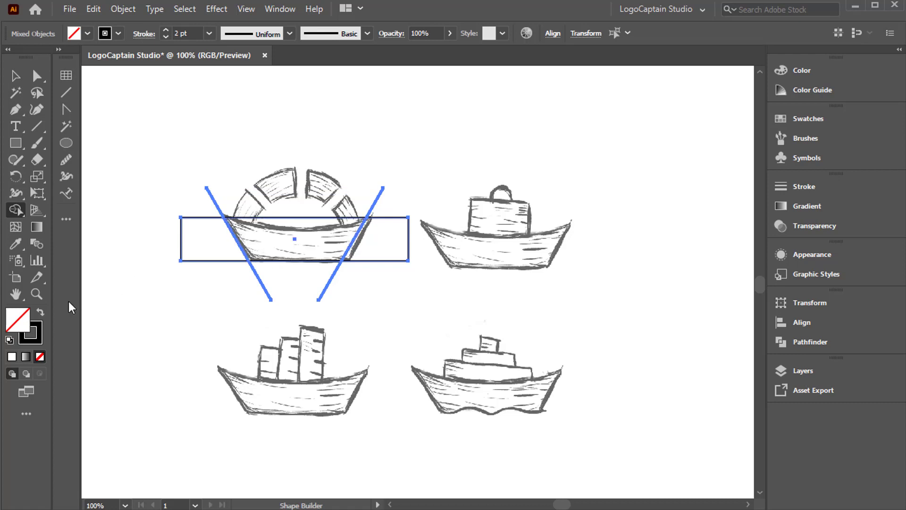
click(40, 313)
click(288, 242)
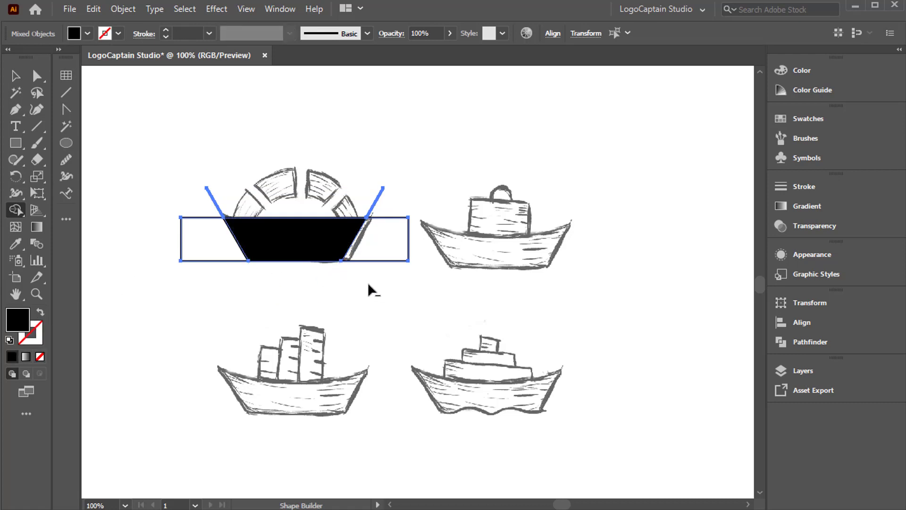
mouse_move(338, 284)
mouse_down()
mouse_move(413, 194)
mouse_move(380, 210)
mouse_up()
drag(232, 182, 184, 299)
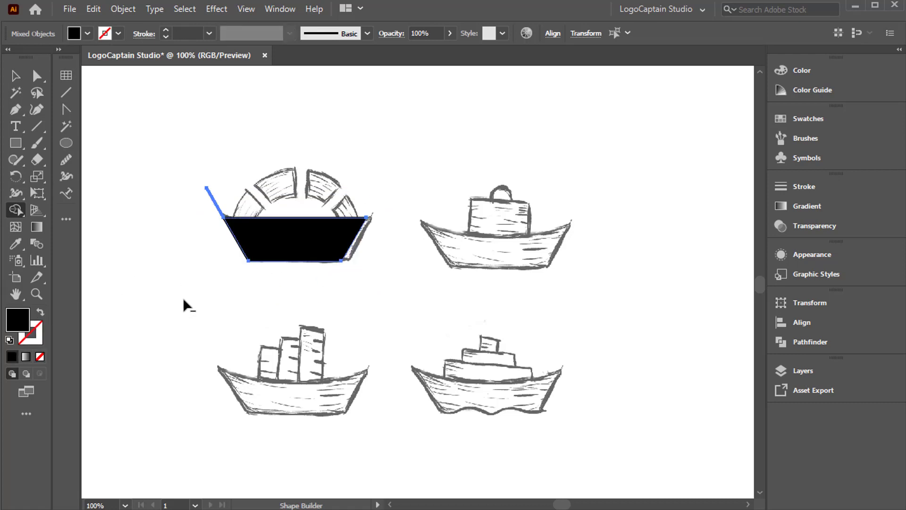
alt+click(215, 199)
Give the hull trapezoid no fill and a 2 pt black stroke, and deselect it.
key(v)
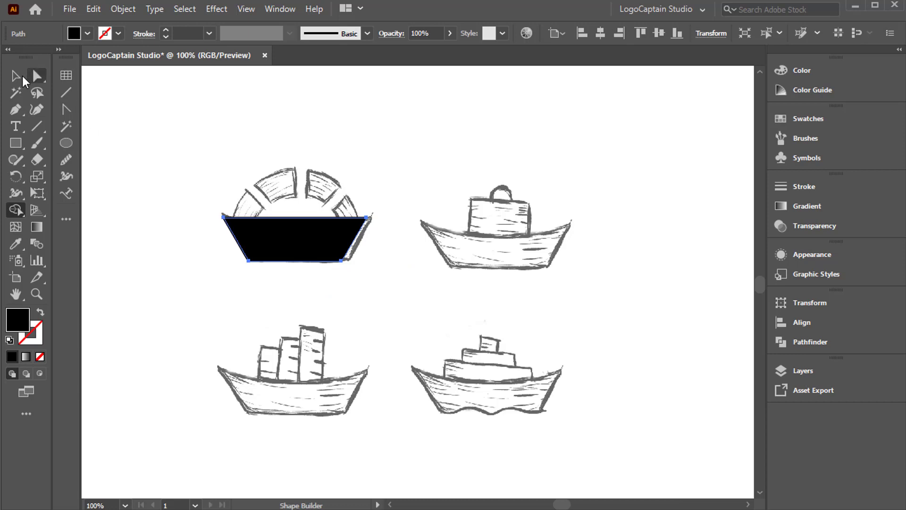
click(40, 356)
click(173, 290)
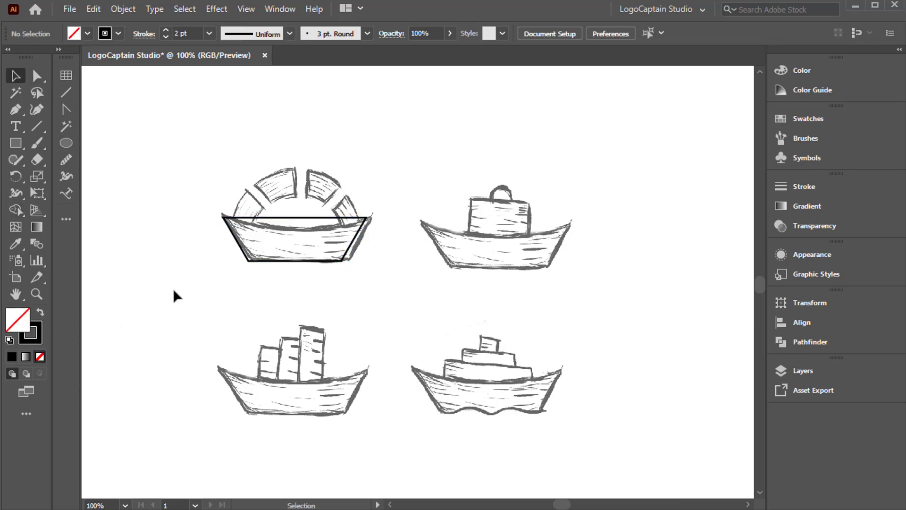
Draw a circle centred on the middle of the hull's top edge, reaching down to its bottom edge, and deselect it.
click(64, 145)
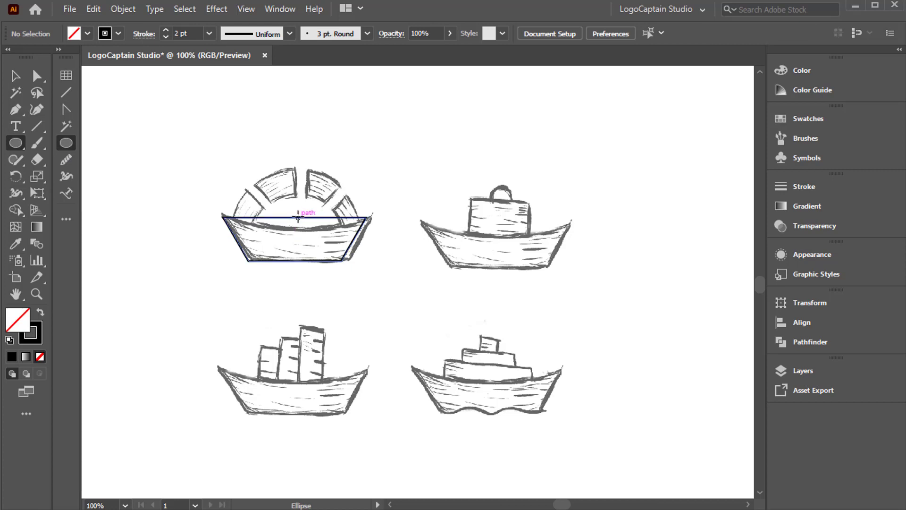
drag(298, 218, 316, 262)
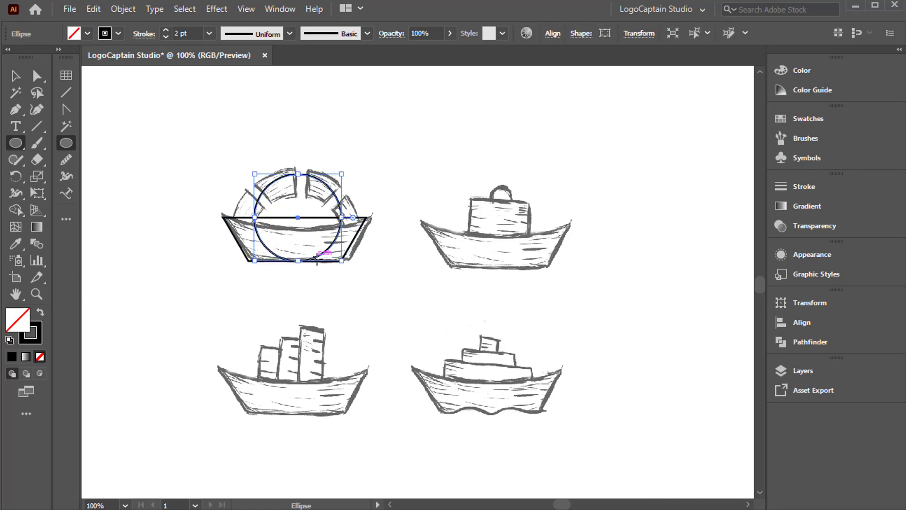
click(15, 76)
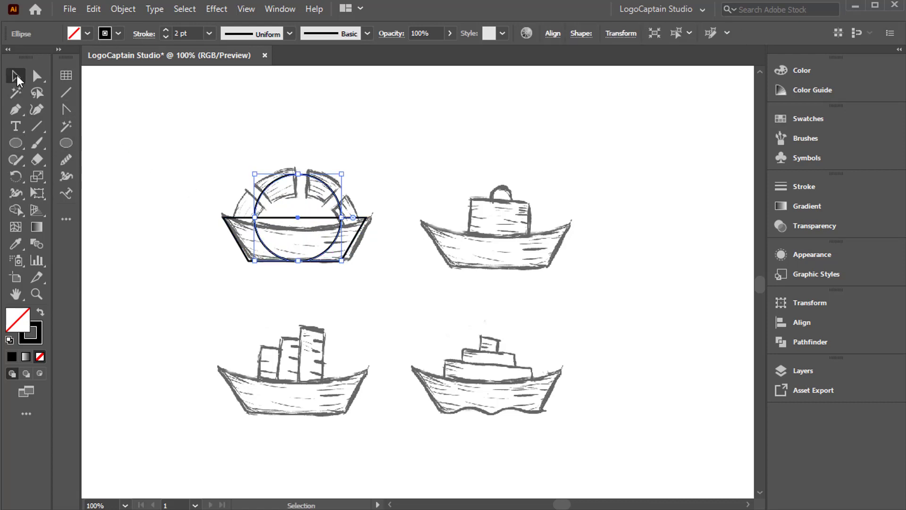
click(190, 256)
Centre the circle horizontally with the hull, using the hull as the alignment reference, and clear the selection.
drag(217, 188, 242, 249)
click(241, 248)
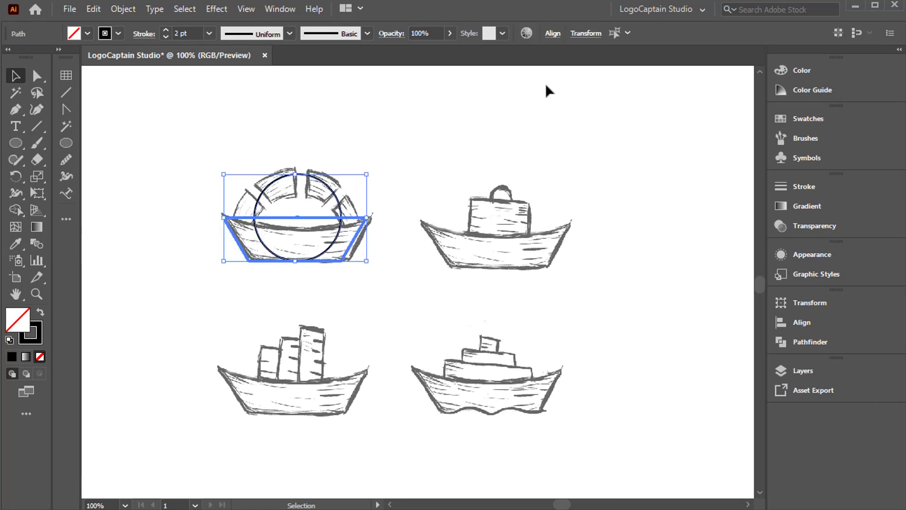
click(551, 34)
click(436, 75)
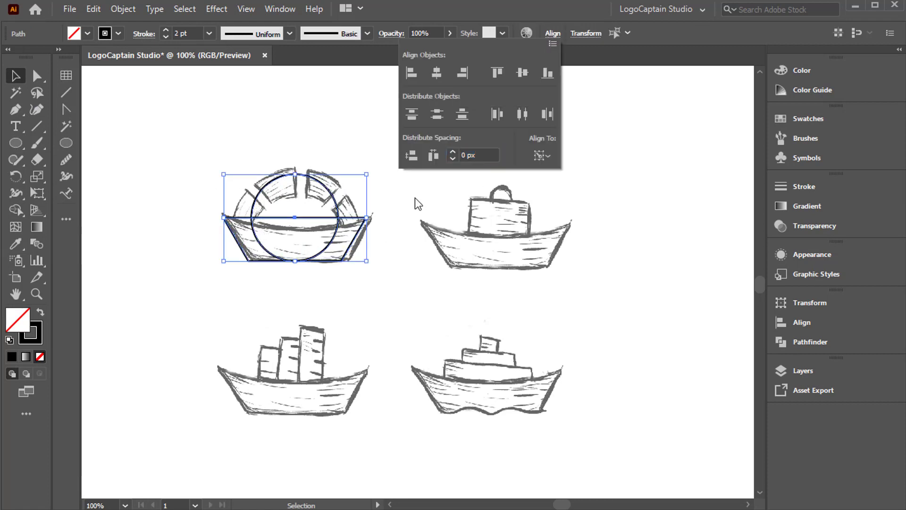
click(390, 266)
click(390, 267)
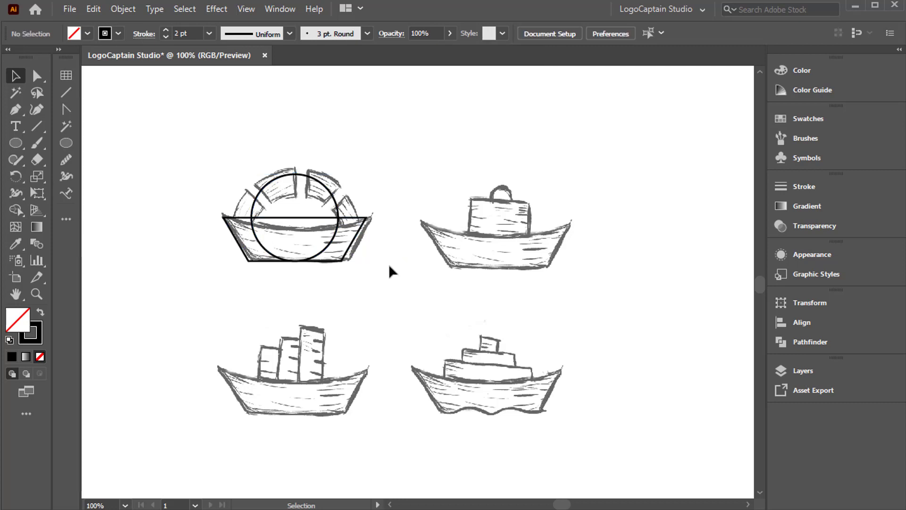
Set the circle's stroke weight to 20 pt to form a thick ring, and deselect it.
click(311, 180)
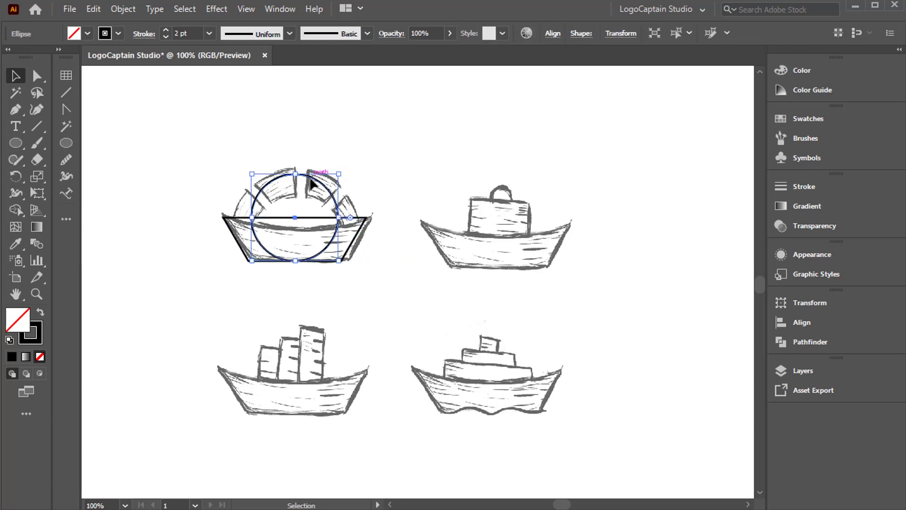
click(166, 30)
click(166, 30)
click(166, 30)
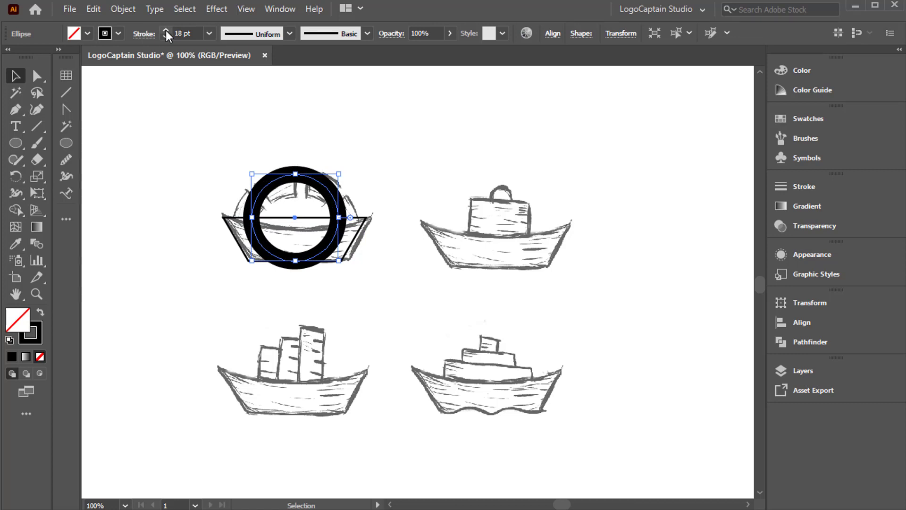
click(165, 30)
click(166, 30)
click(373, 301)
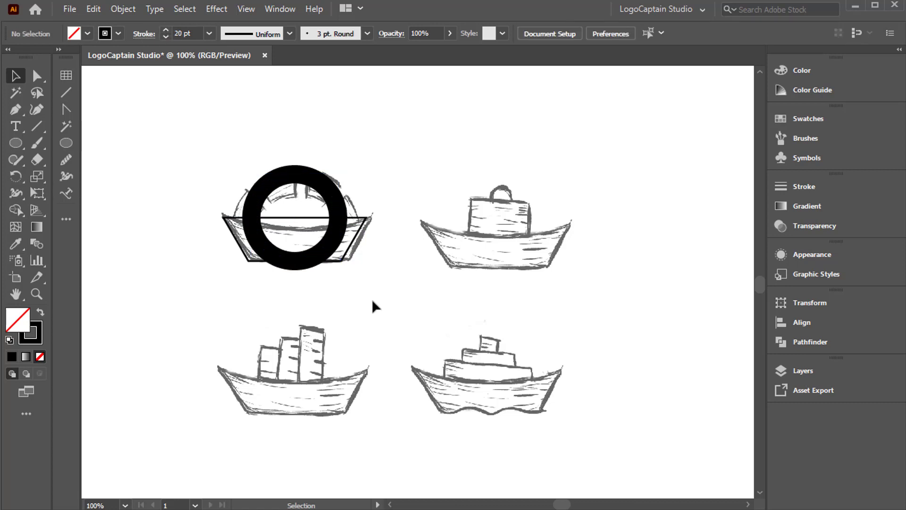
Expand the ring's stroke into a filled shape and deselect it.
click(35, 294)
drag(203, 146, 392, 300)
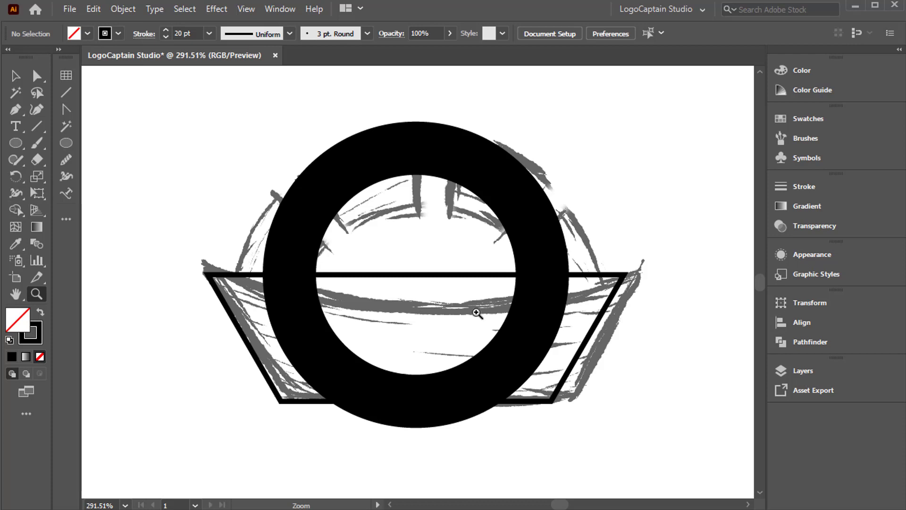
key(v)
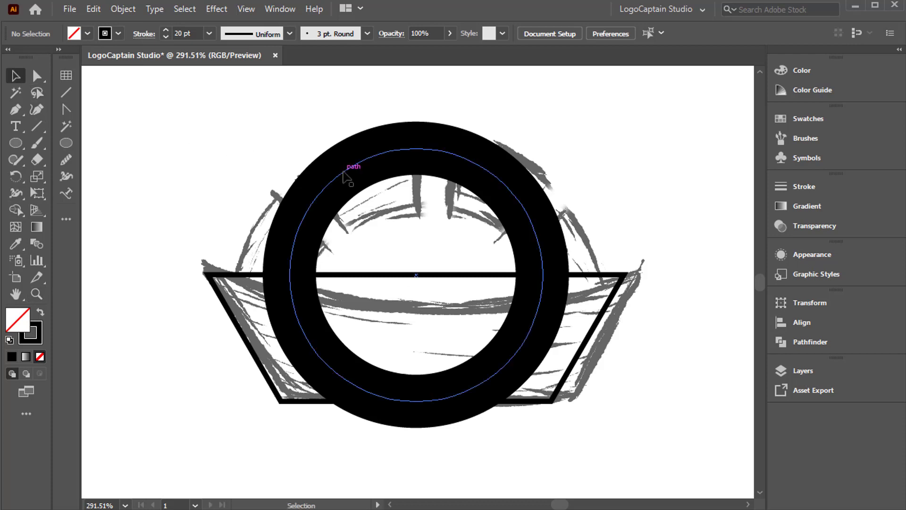
click(344, 174)
click(120, 9)
click(142, 173)
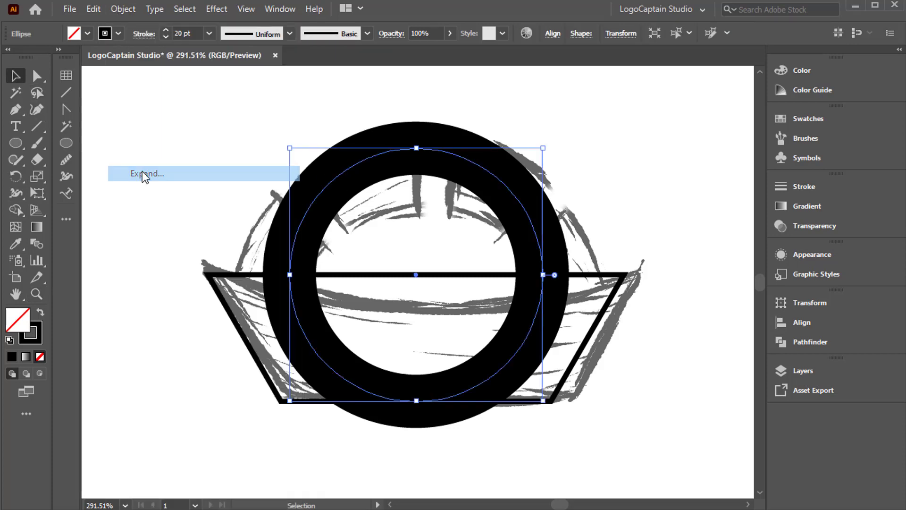
click(250, 401)
click(199, 217)
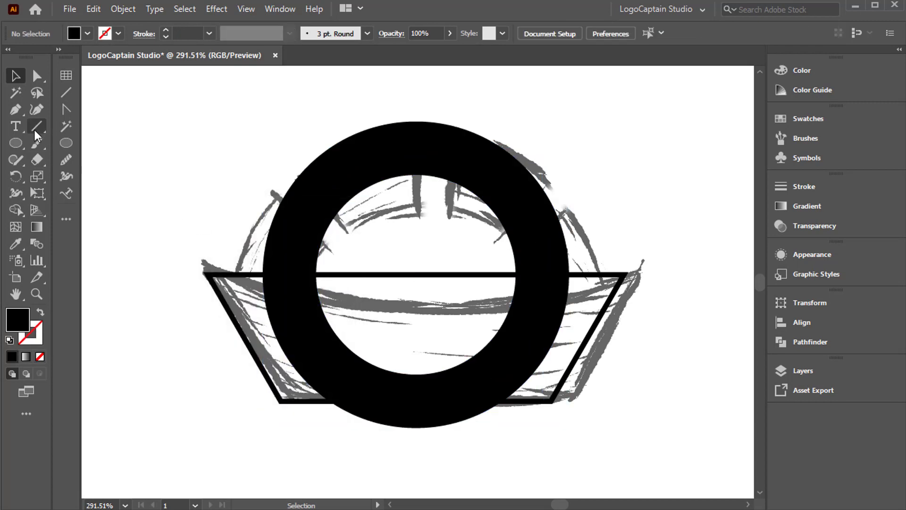
Draw a vertical line through the ring, extending past its top and bottom, with a 10 pt stroke.
click(36, 127)
drag(415, 273, 416, 338)
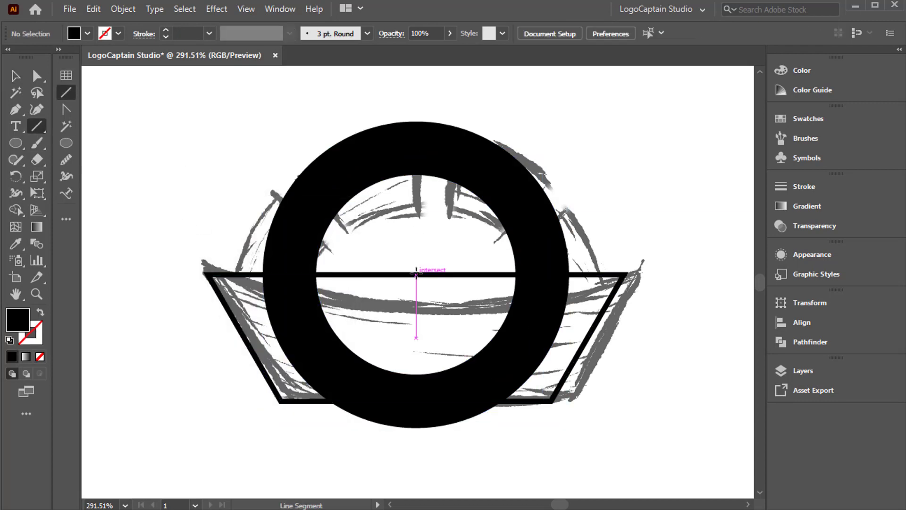
drag(413, 93, 424, 466)
click(16, 76)
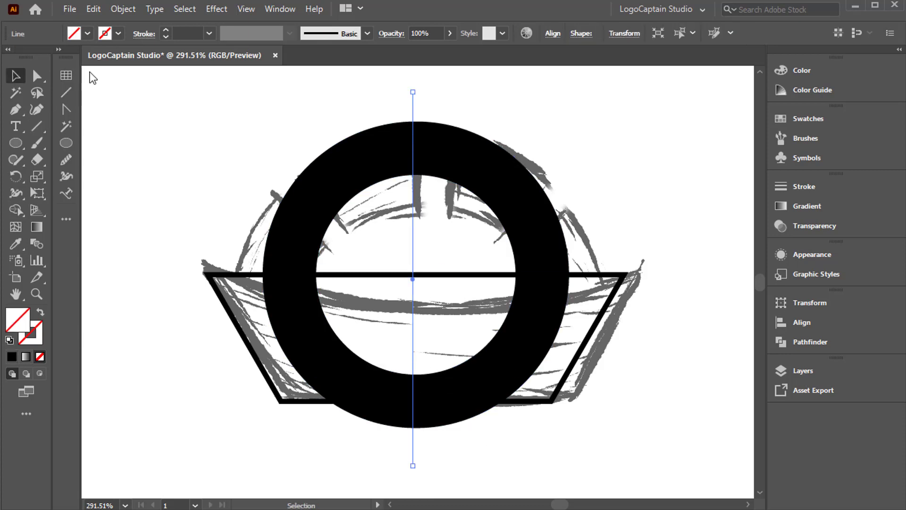
click(165, 30)
click(165, 29)
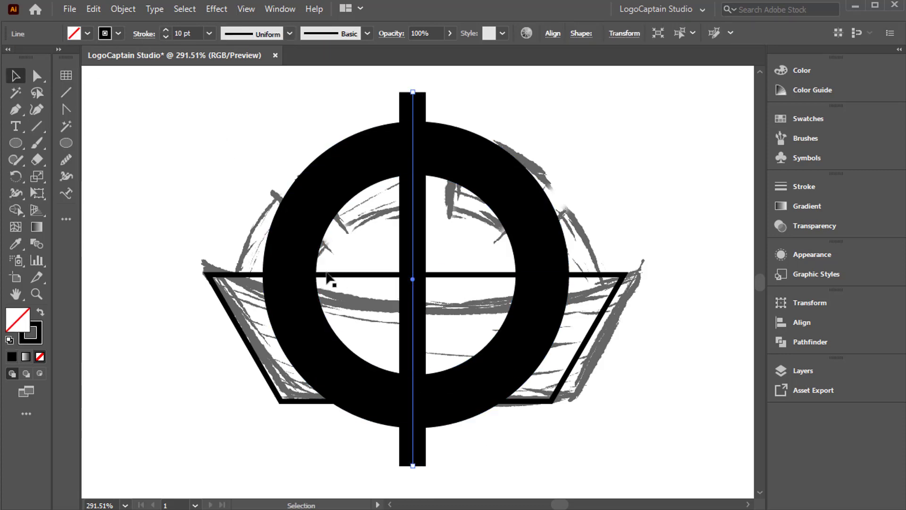
Align the vertical line to the centre of the ring both horizontally and vertically, and clear the selection.
shift+click(300, 222)
click(300, 222)
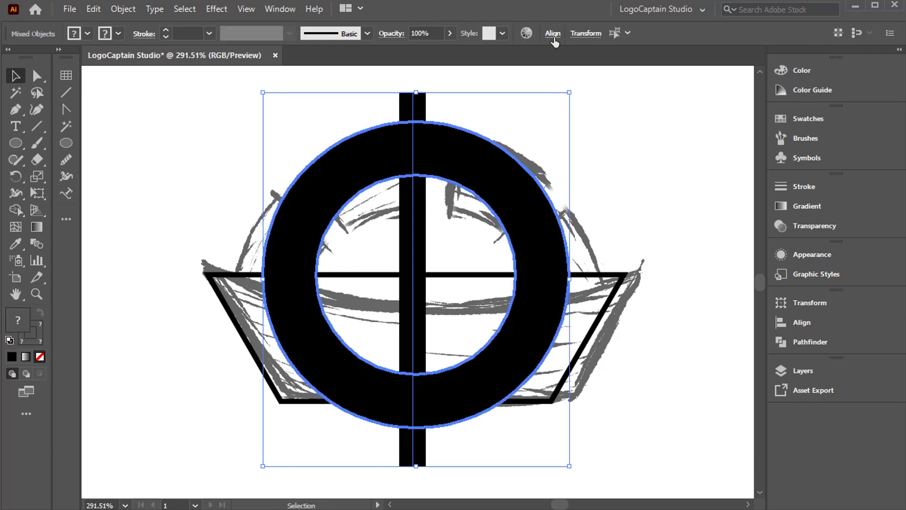
click(553, 33)
click(436, 73)
click(522, 73)
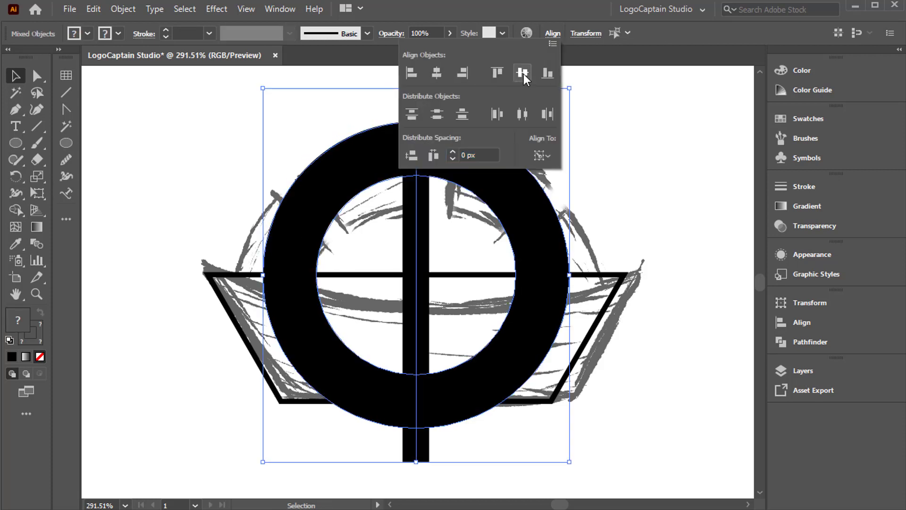
click(396, 241)
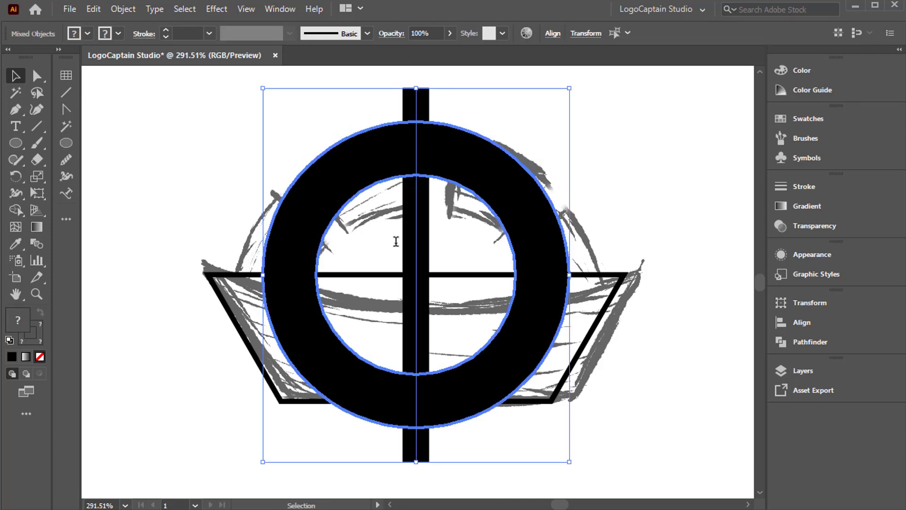
click(397, 243)
Copy the vertical line rotated 45° about the ring's centre, repeat the copy twice to complete eight spokes, and deselect.
click(416, 245)
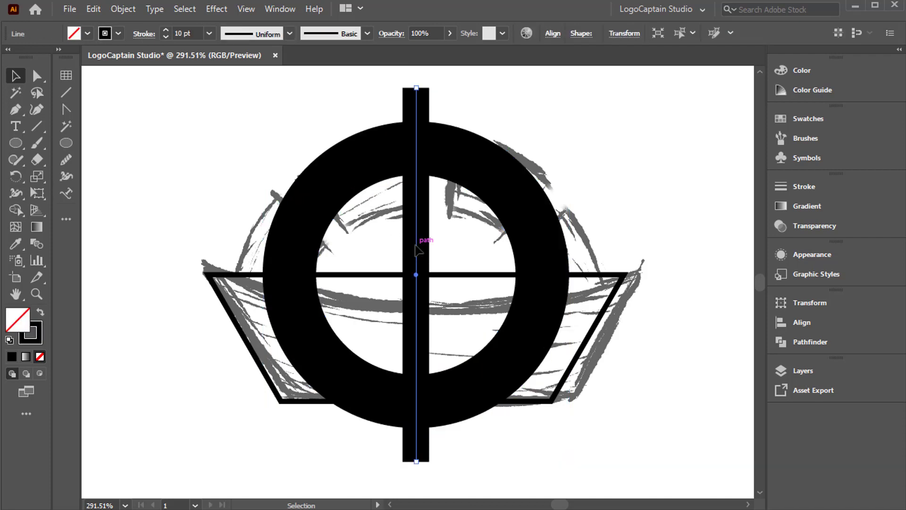
drag(15, 176, 83, 179)
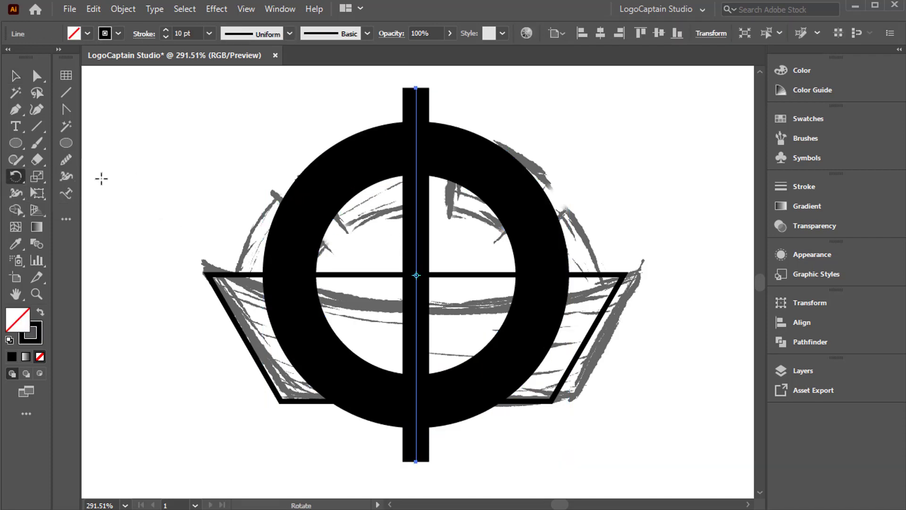
alt+click(416, 274)
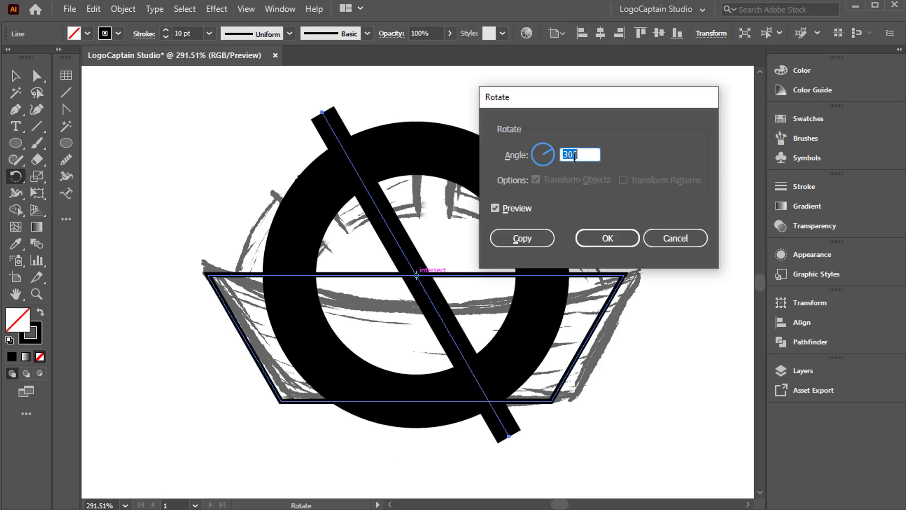
text(45)
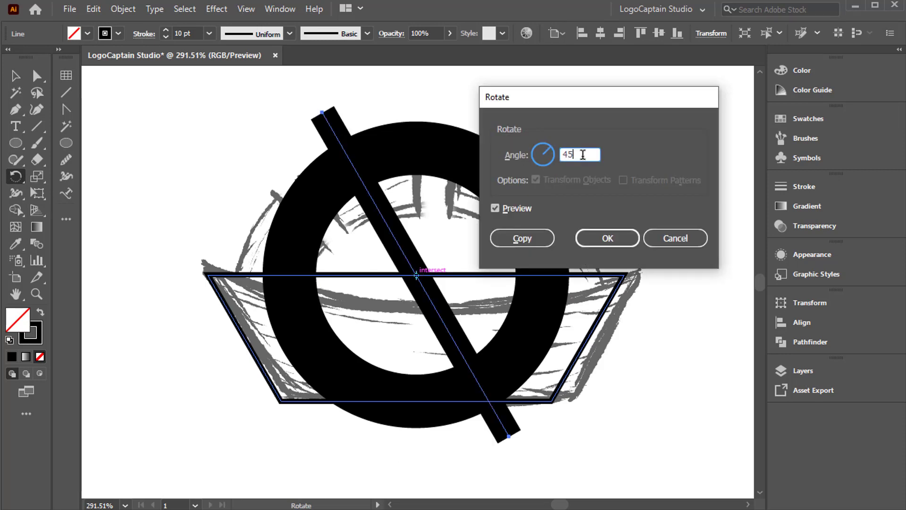
click(539, 237)
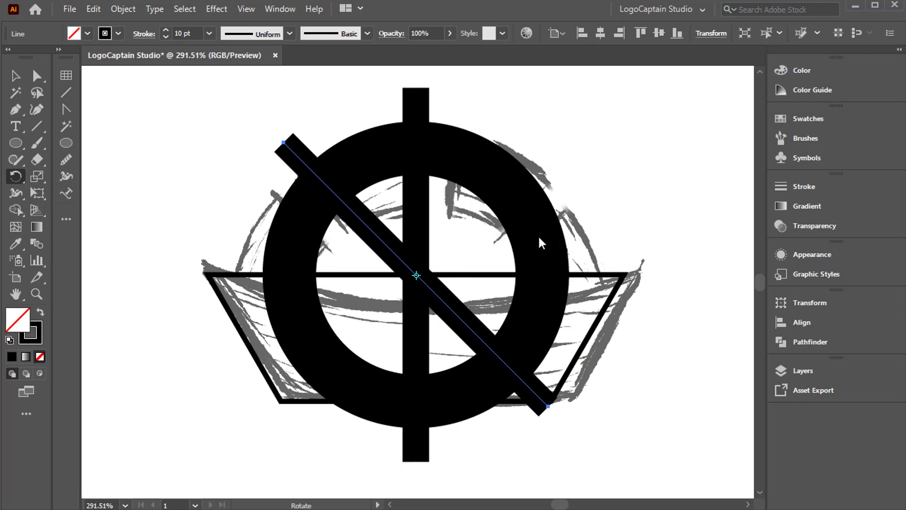
key(ctrl+d)
key(ctrl+d)
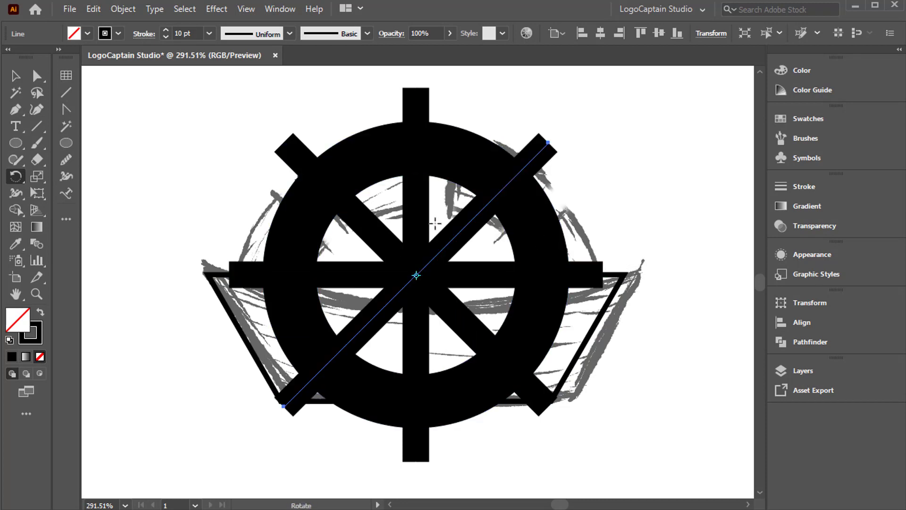
click(16, 76)
click(184, 200)
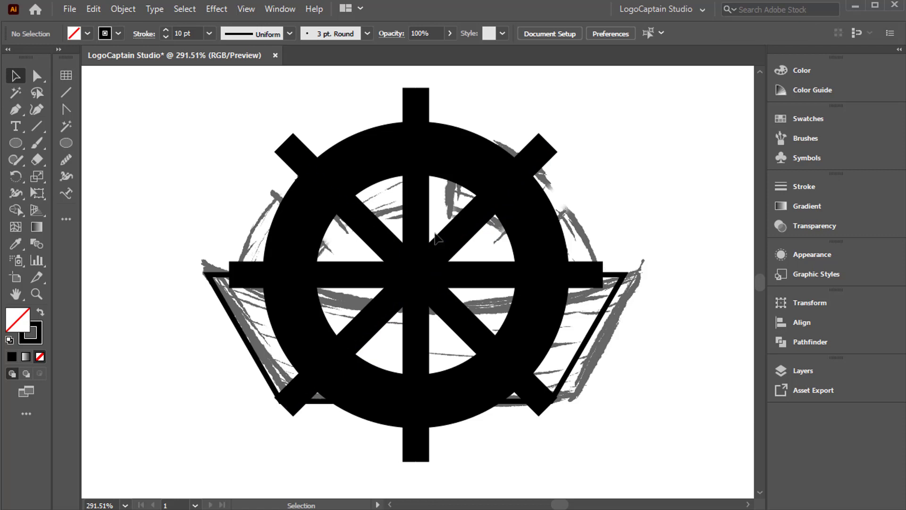
Select the four spoke lines without the hull and expand their fill and stroke into filled shapes.
drag(397, 223, 439, 319)
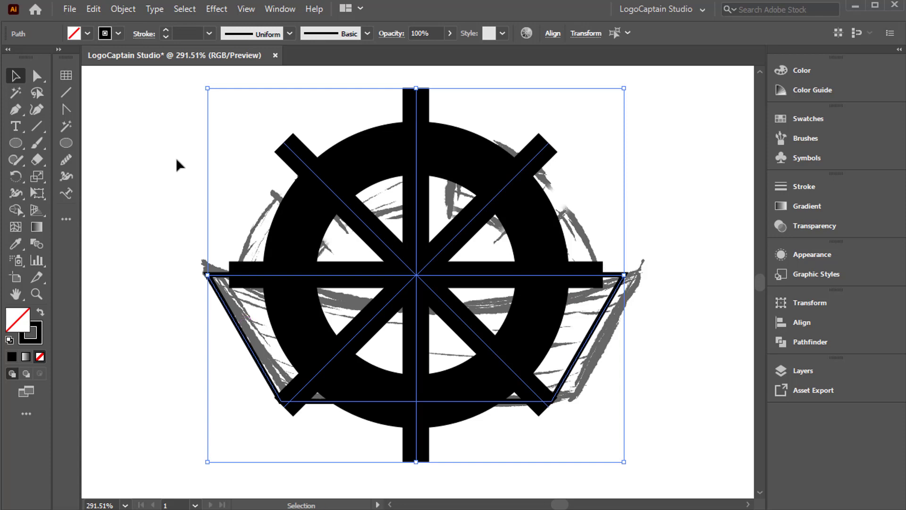
shift+click(248, 343)
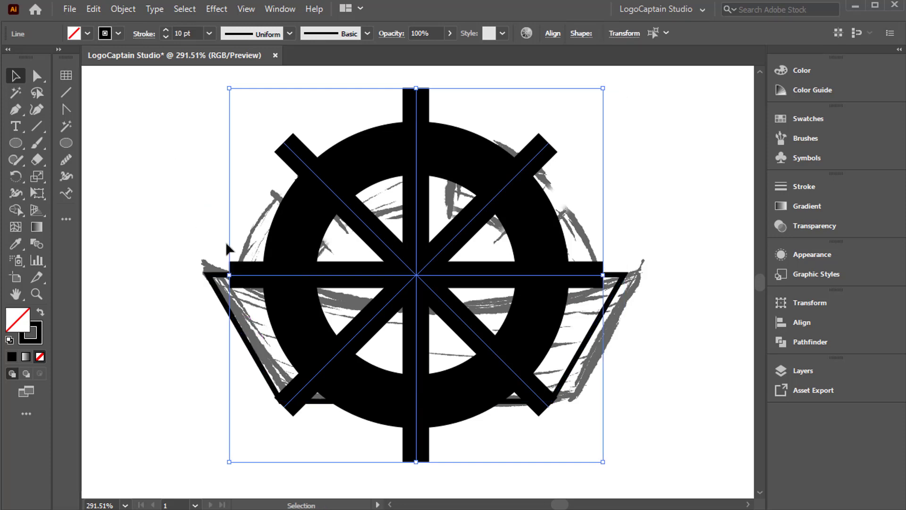
click(122, 7)
click(147, 174)
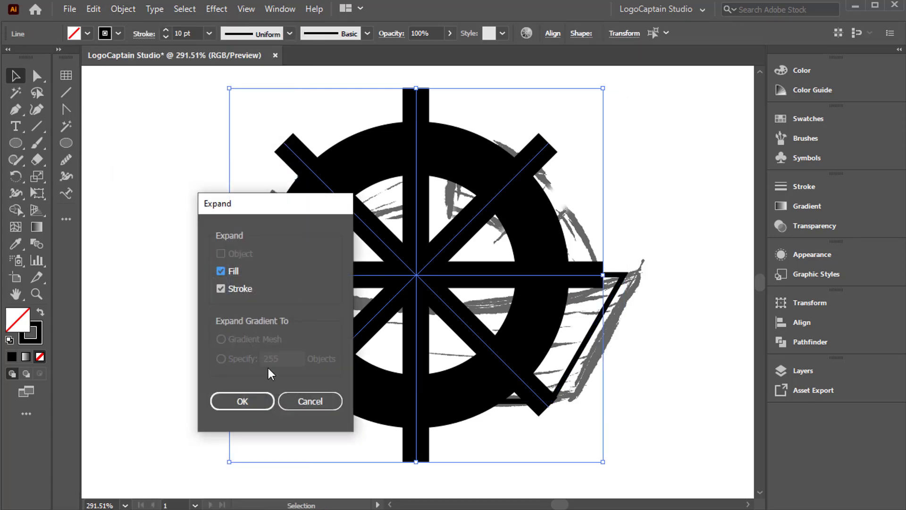
click(262, 404)
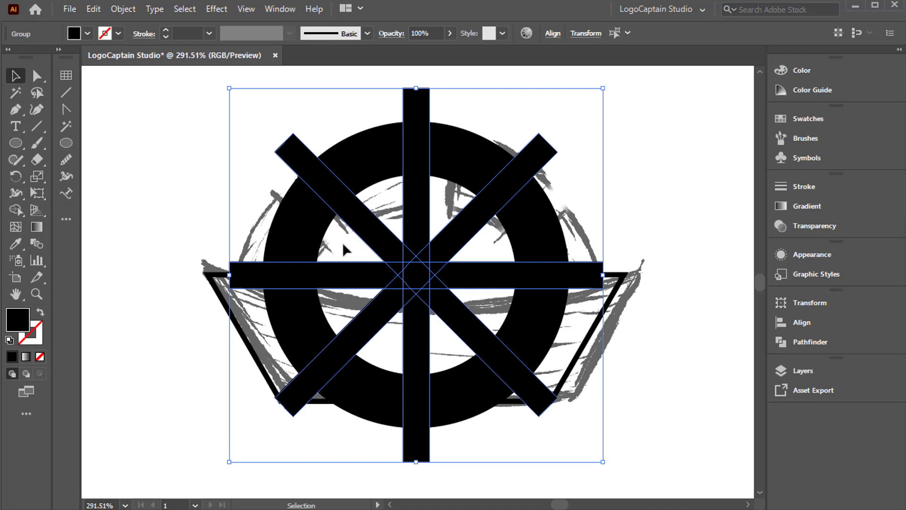
Select the ring with the spokes and use Shape Builder to cut away the two horizontal and three upper spokes, leaving gaps in the ring.
drag(326, 125, 373, 224)
drag(334, 135, 613, 320)
shift+click(601, 314)
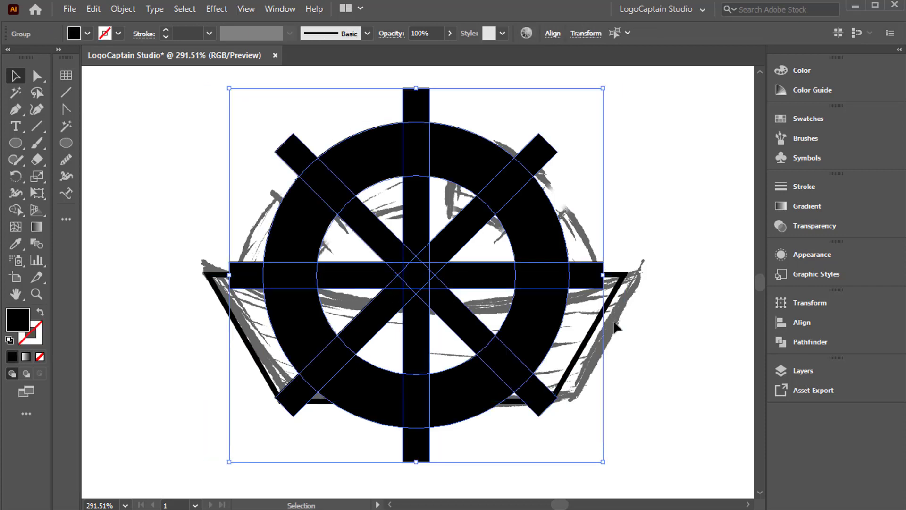
click(17, 209)
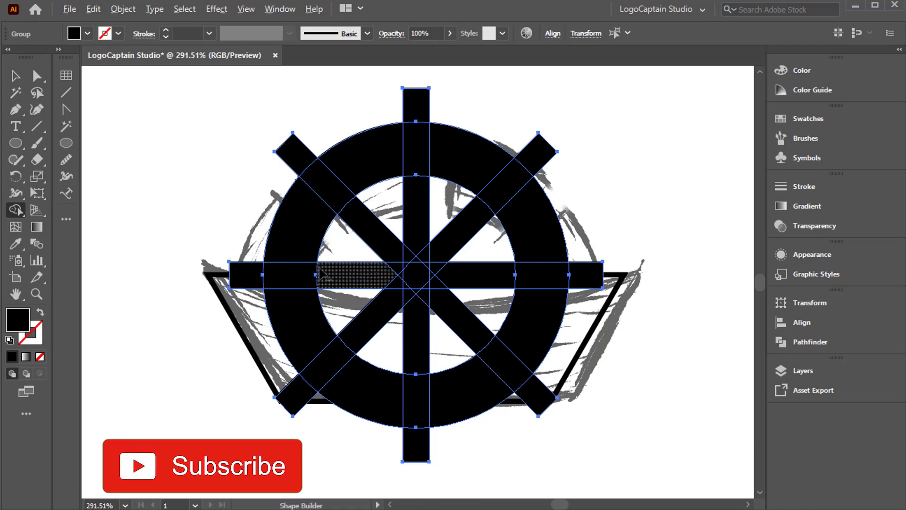
drag(242, 282, 385, 275)
drag(287, 148, 377, 228)
drag(417, 111, 416, 212)
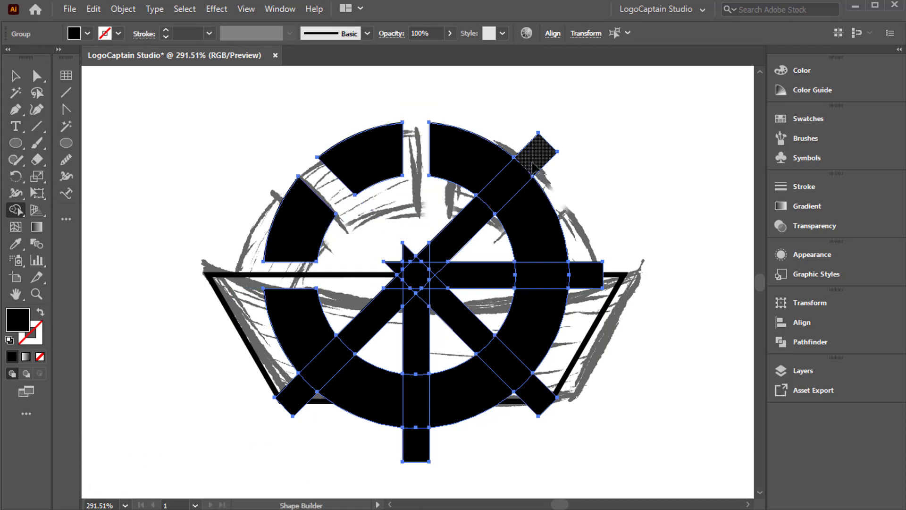
drag(535, 153, 464, 221)
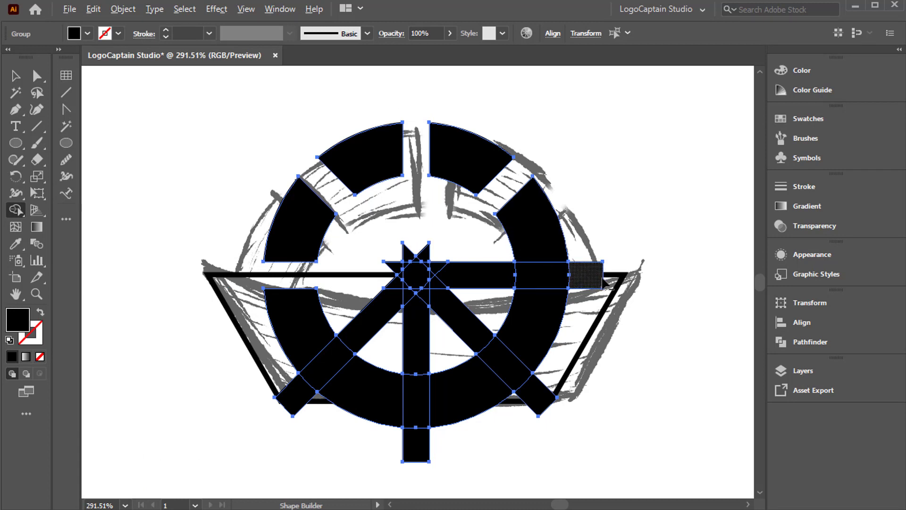
drag(607, 276, 486, 281)
click(15, 76)
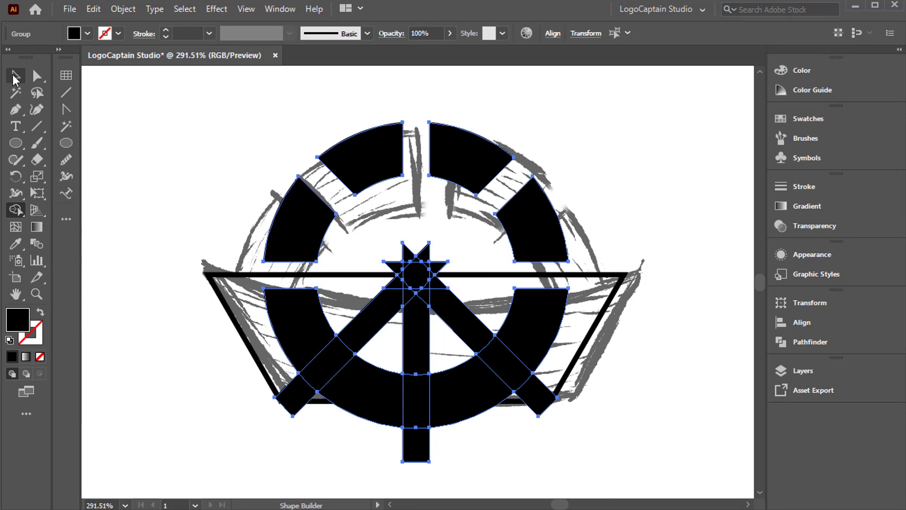
Select the leftover lower spokes and hub pieces and delete them, keeping the ring segments.
shift+click(316, 218)
shift+click(316, 218)
shift+click(316, 218)
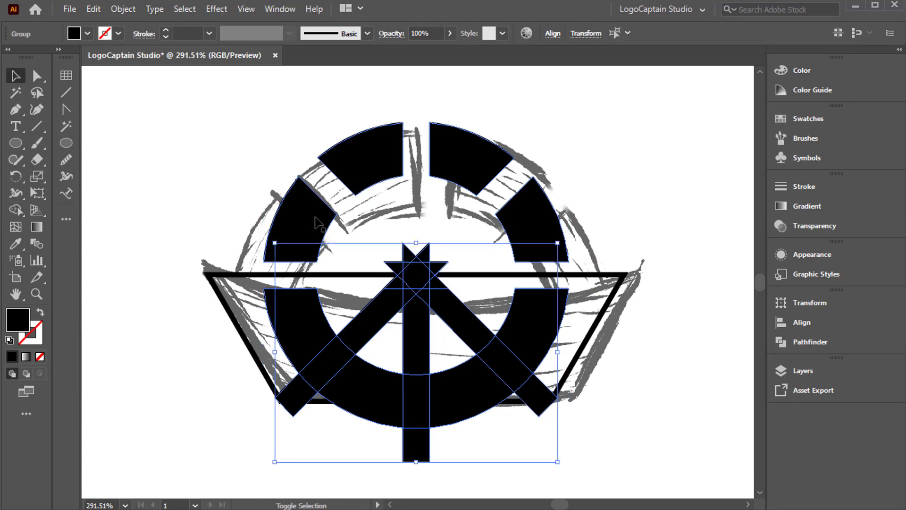
key(Delete)
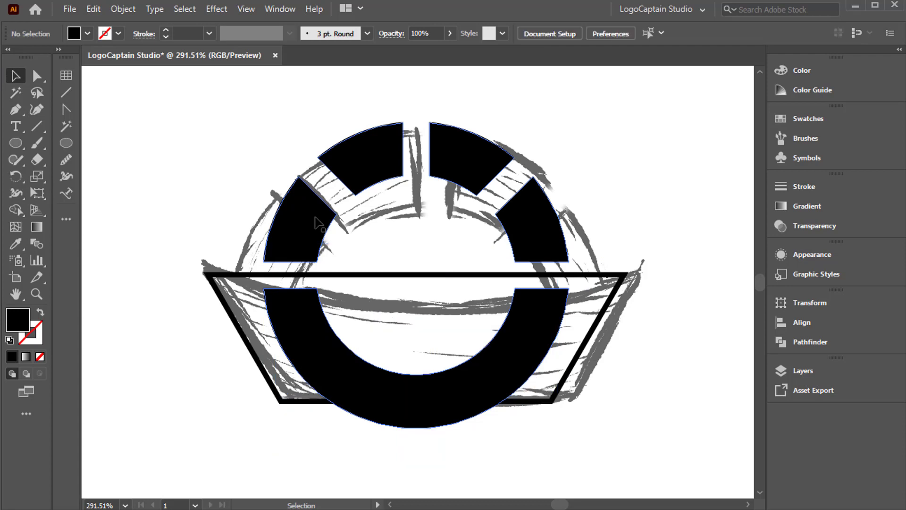
Ungroup the ring, release its compound path into separate segments, and delete the large lower arc overlapping the hull.
click(439, 409)
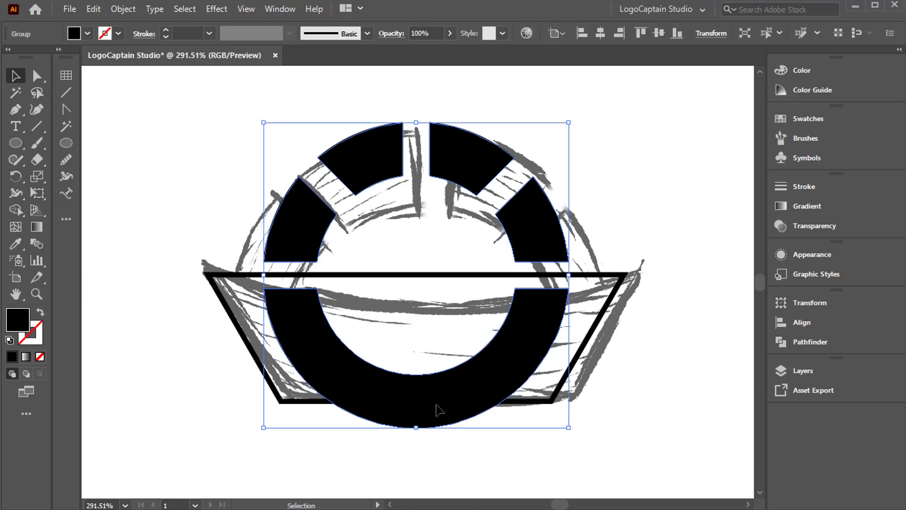
right_click(374, 228)
click(399, 367)
click(379, 256)
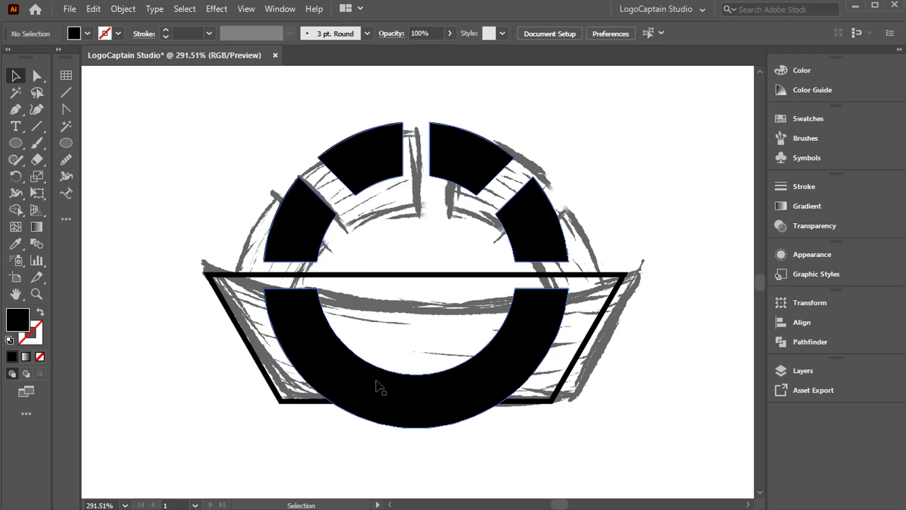
click(376, 379)
right_click(376, 379)
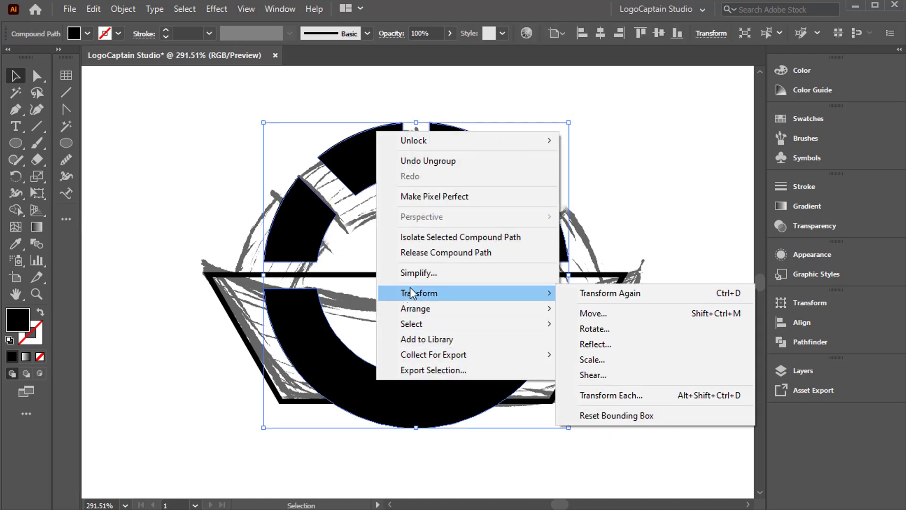
click(422, 254)
click(397, 386)
key(Delete)
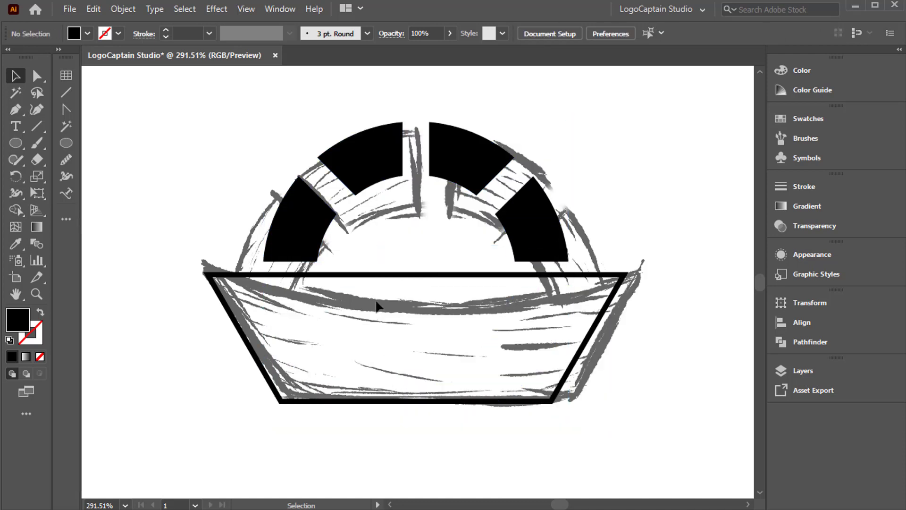
Swap the hull outline's fill and stroke to make it a solid black trapezoid, and clear the selection.
click(383, 275)
click(40, 312)
click(143, 323)
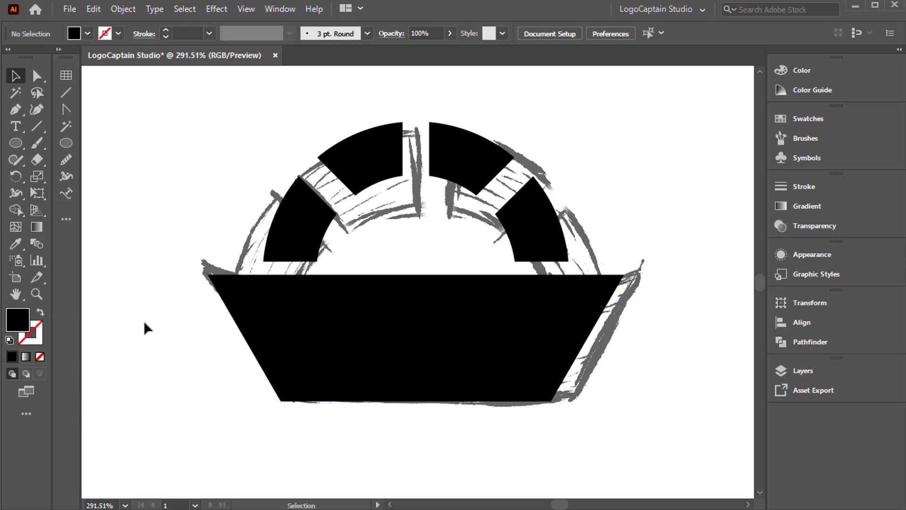
click(388, 317)
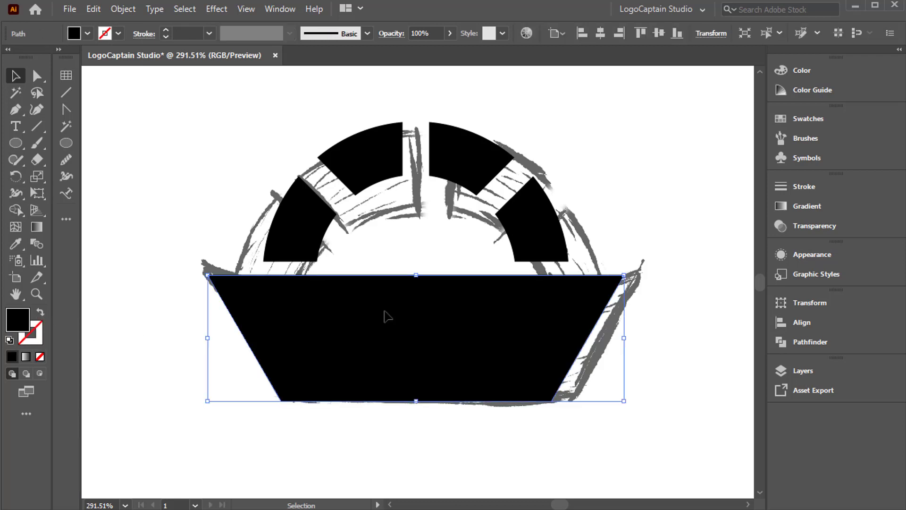
click(386, 250)
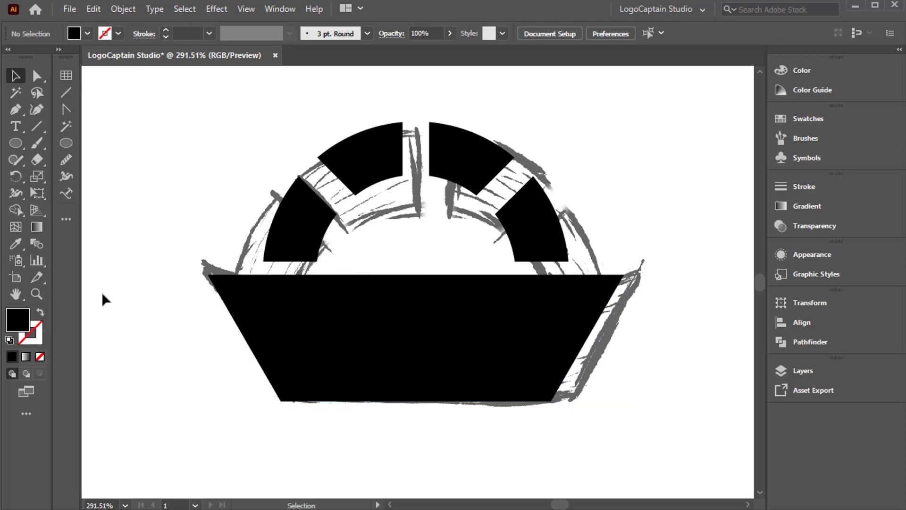
Copy the filled trapezoid hull onto the neighbouring suitcase boat sketch.
key(h)
drag(330, 348, 237, 349)
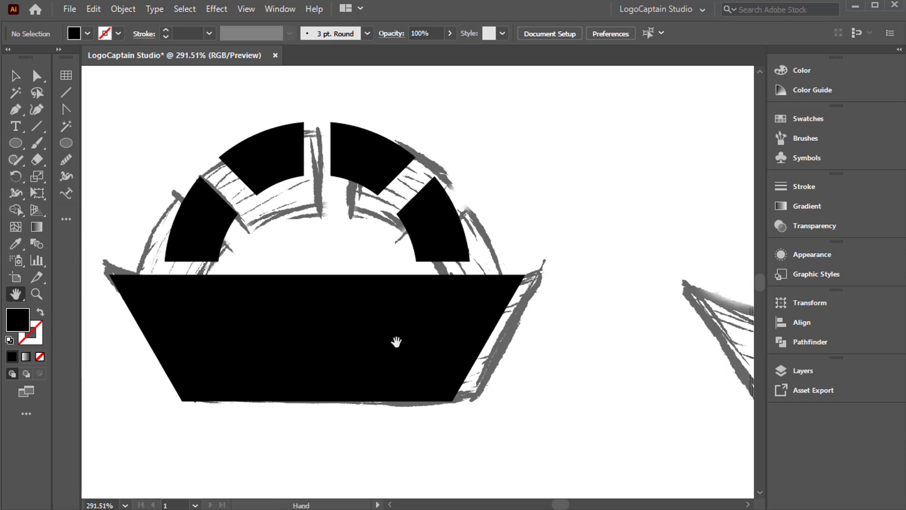
drag(396, 342, 225, 334)
drag(361, 334, 261, 324)
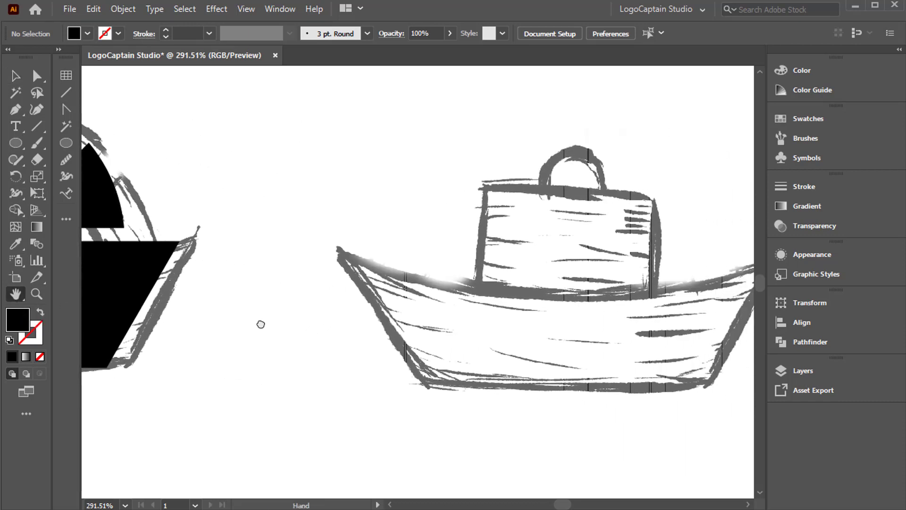
click(16, 76)
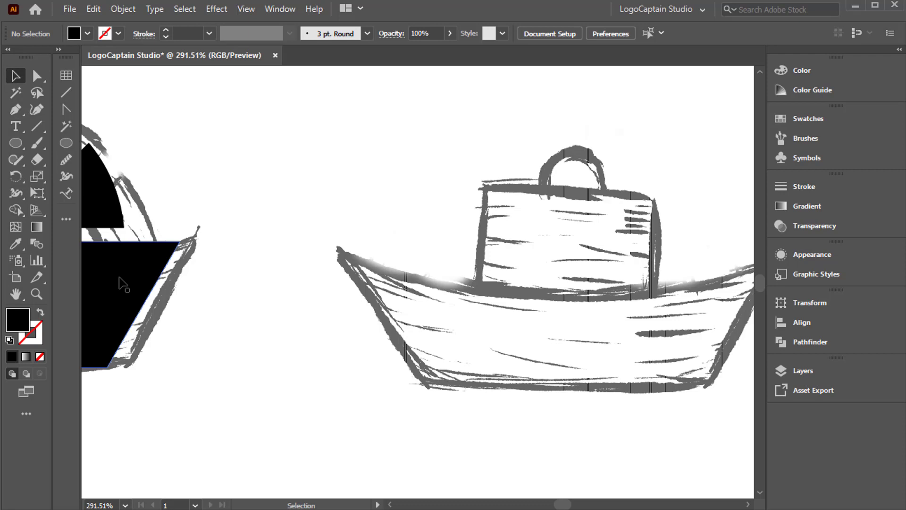
drag(123, 284, 710, 315)
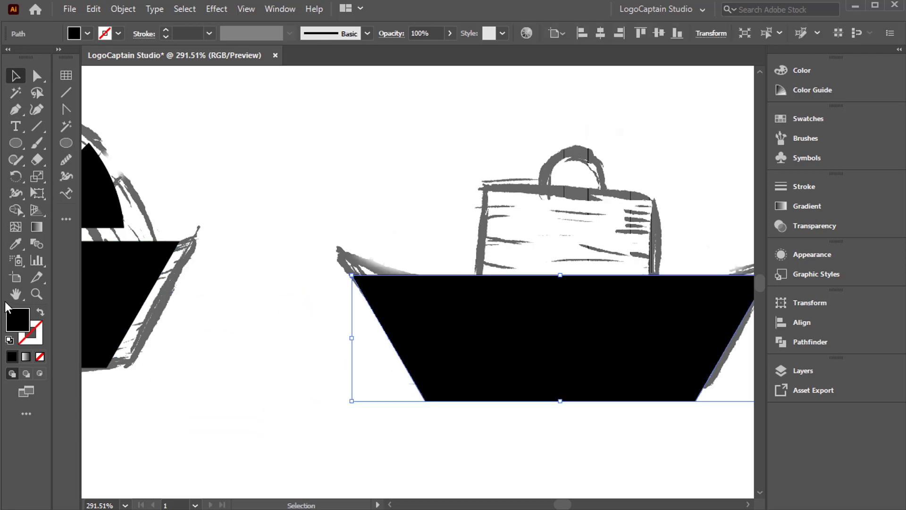
Reposition the hull copy slightly right and upward to fit the sketched suitcase boat.
key(h)
drag(376, 356, 221, 346)
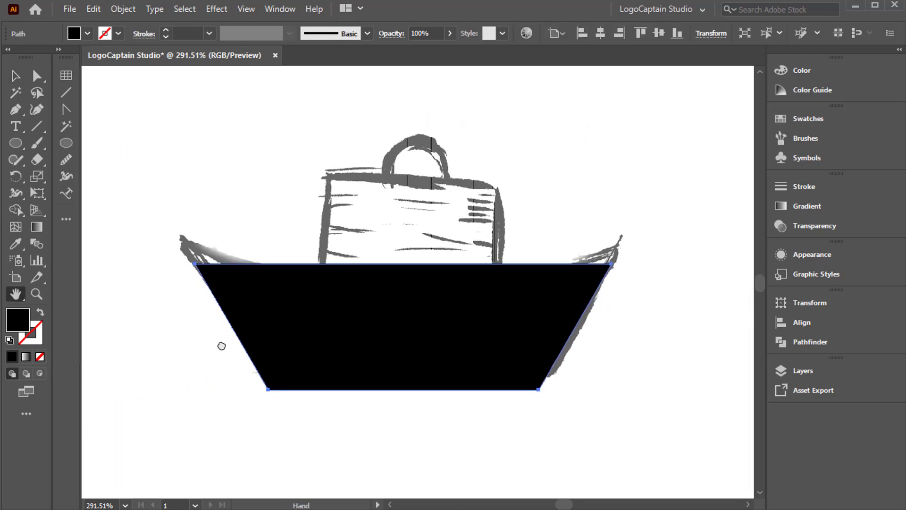
click(13, 78)
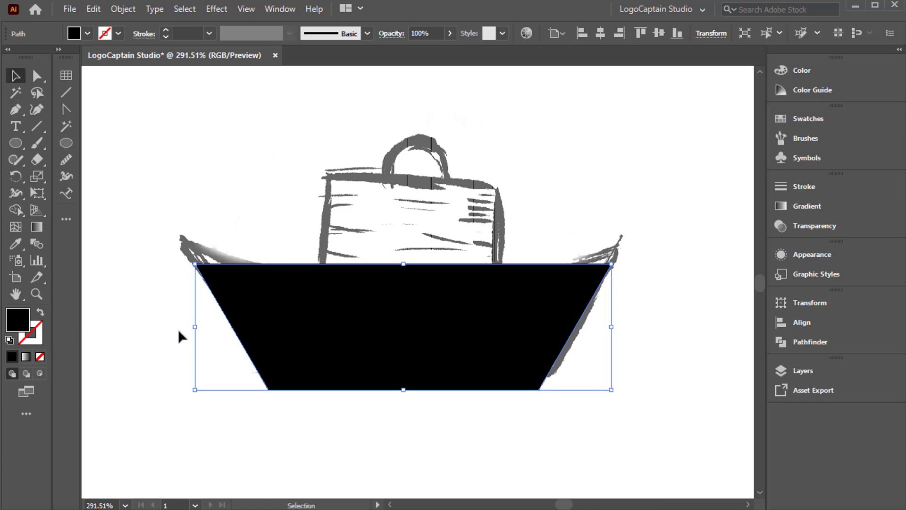
click(179, 331)
drag(294, 340, 296, 334)
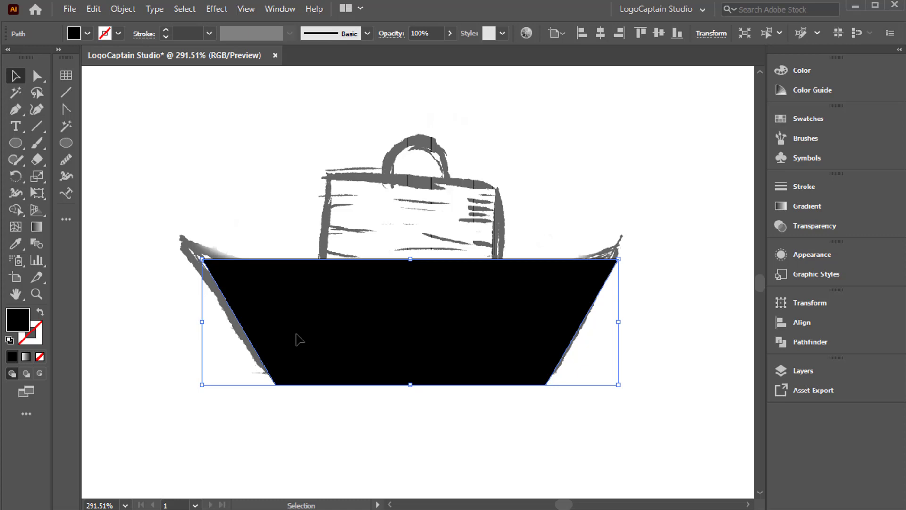
Bend the hull copy's straight upper edge downward into a shallow curve following the sketch, and deselect it.
click(66, 109)
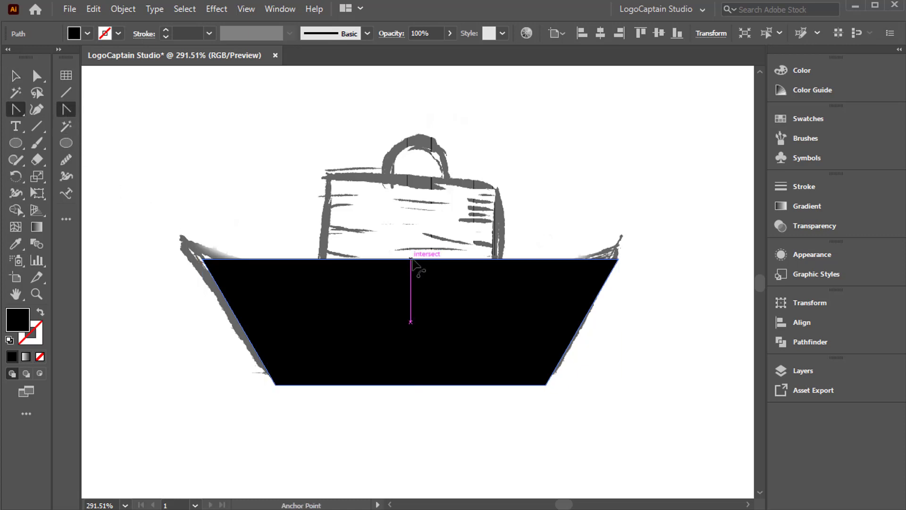
drag(411, 259, 413, 282)
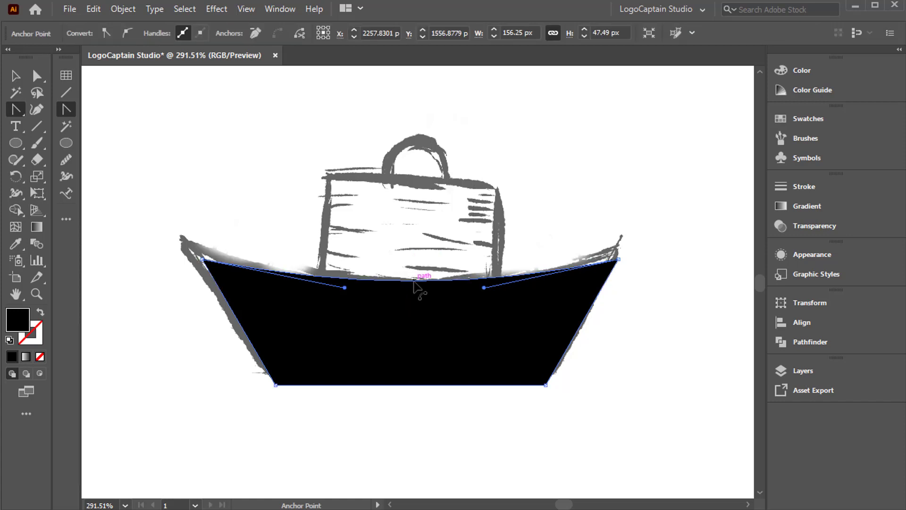
click(16, 77)
click(115, 130)
Draw a black rectangle over the sketched suitcase body, overlapping the hull, and widen it slightly.
drag(16, 148, 79, 143)
drag(317, 183, 511, 304)
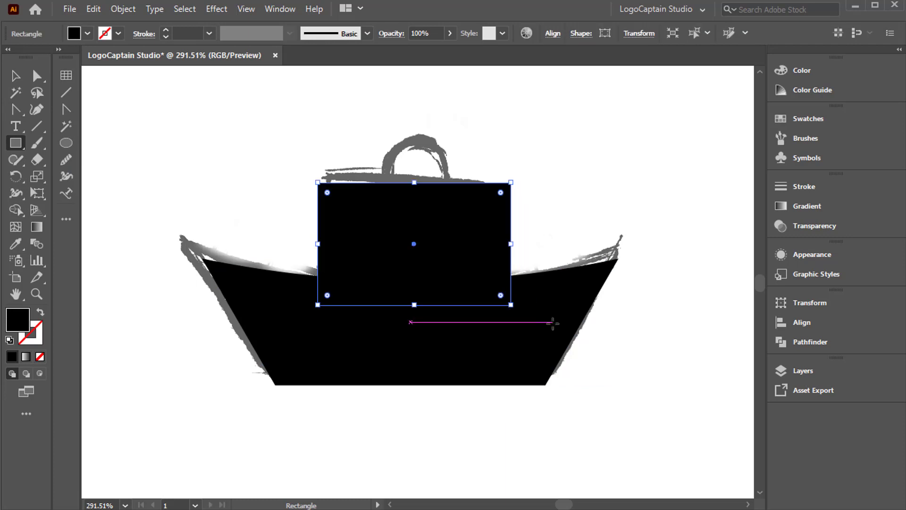
key(v)
drag(317, 244, 402, 357)
Centre the suitcase rectangle horizontally on the hull as the key object, and clear the selection.
click(259, 231)
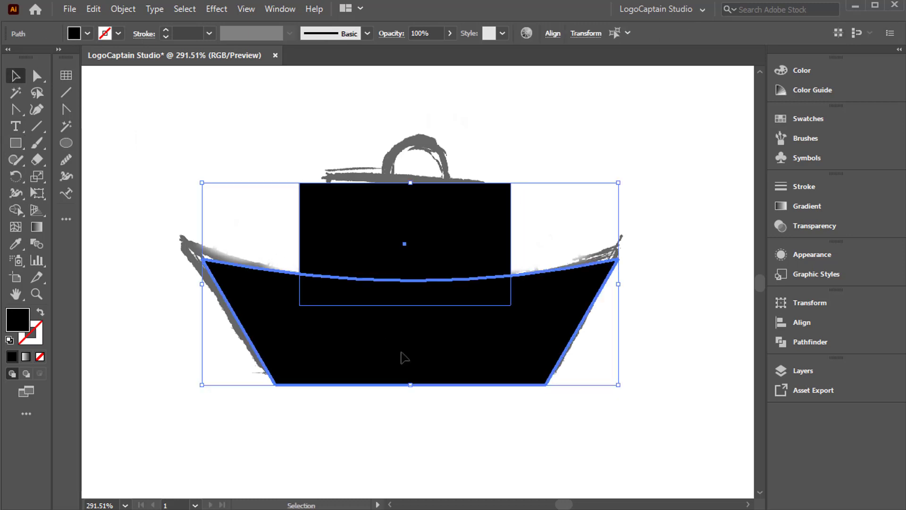
click(553, 34)
click(434, 76)
click(534, 195)
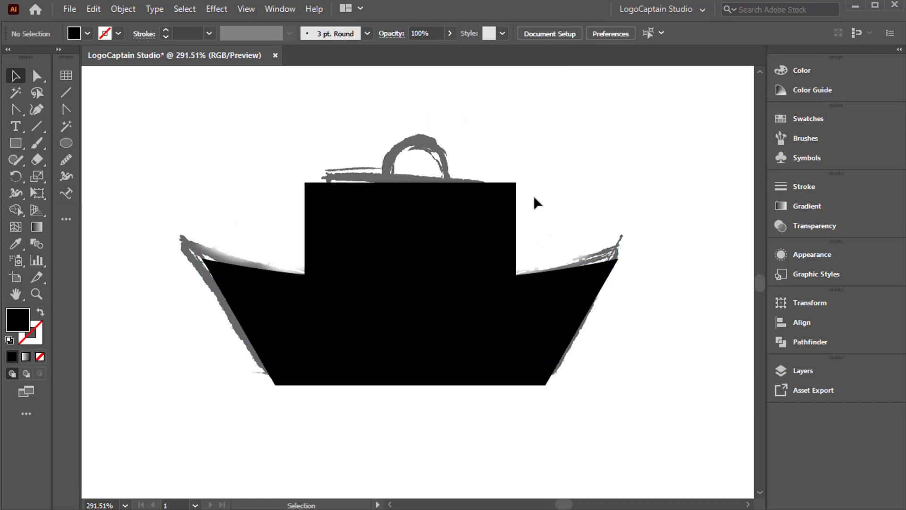
Draw a small handle rectangle across the suitcase's upper edge with no fill and a black 5 pt stroke.
key(m)
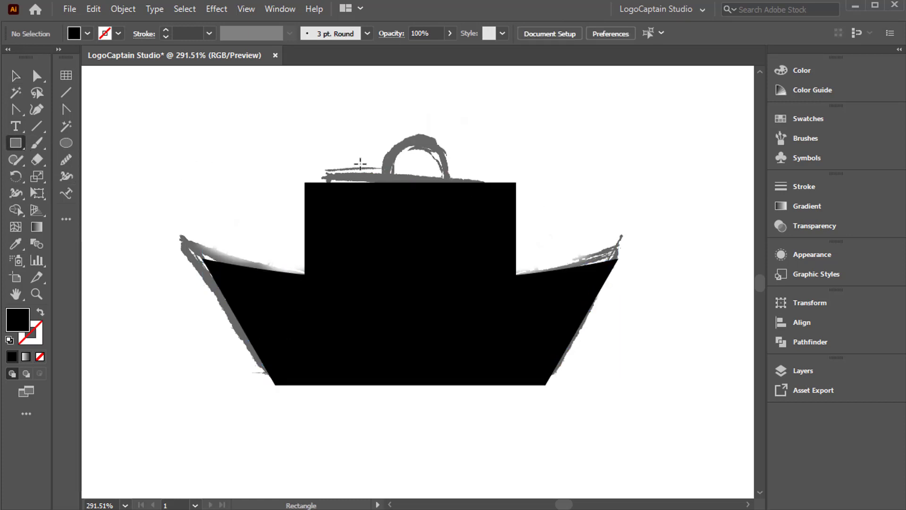
mouse_move(362, 161)
mouse_down()
mouse_move(437, 203)
mouse_move(480, 206)
mouse_move(459, 208)
mouse_up()
click(40, 312)
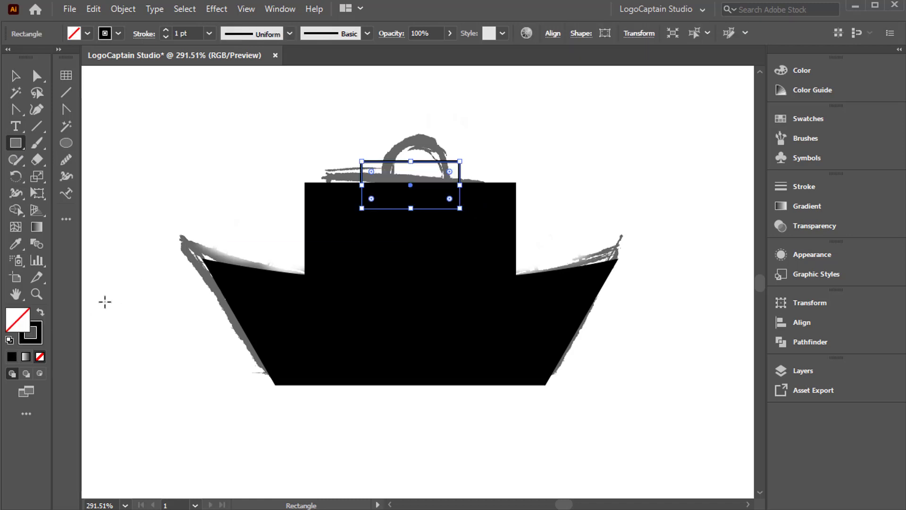
click(166, 30)
click(165, 31)
click(165, 30)
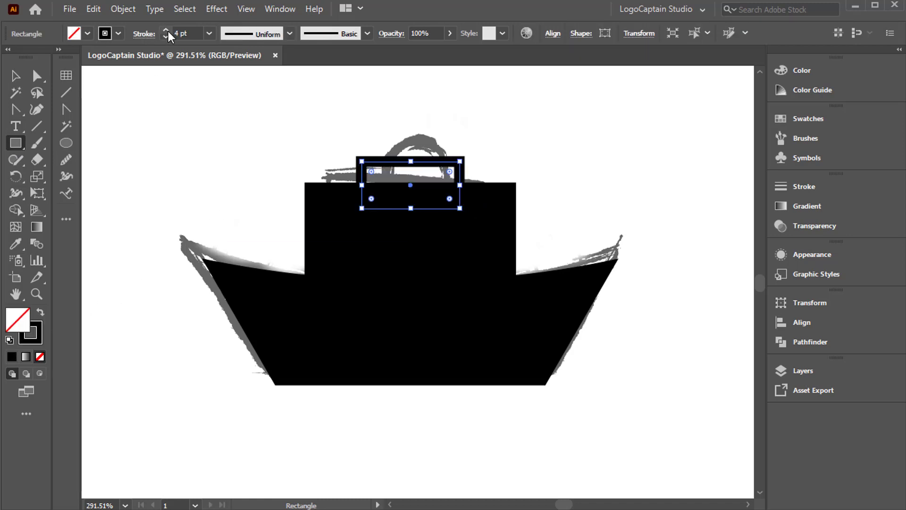
click(165, 30)
Narrow the handle rectangle from both sides and shift it slightly upward.
click(15, 76)
drag(459, 186, 427, 165)
key(Up)
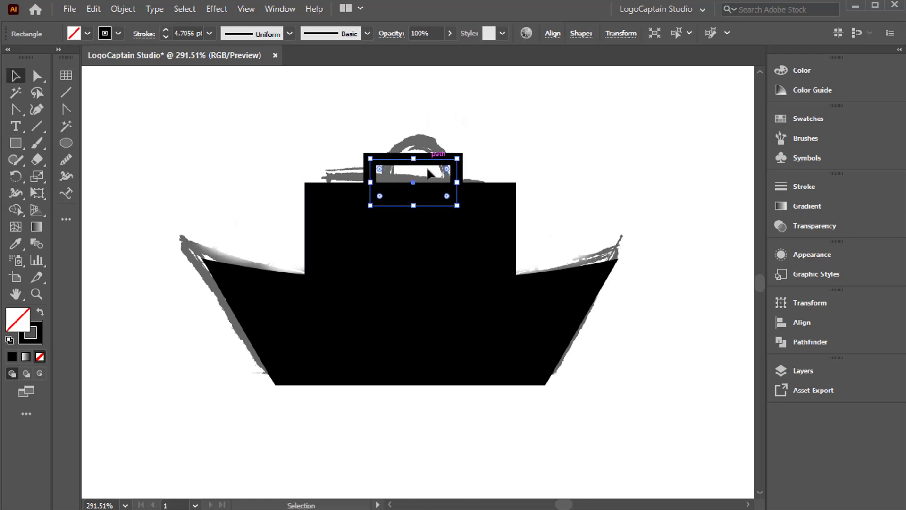
drag(370, 183, 376, 183)
click(357, 150)
click(394, 166)
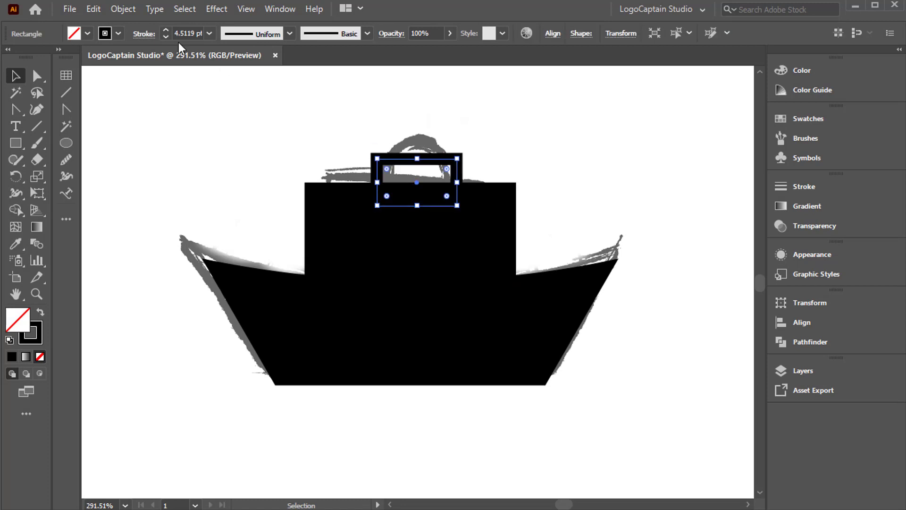
Set the handle rectangle's stroke to 5 pt and expand the stroke into a filled shape.
click(166, 30)
click(359, 138)
click(415, 173)
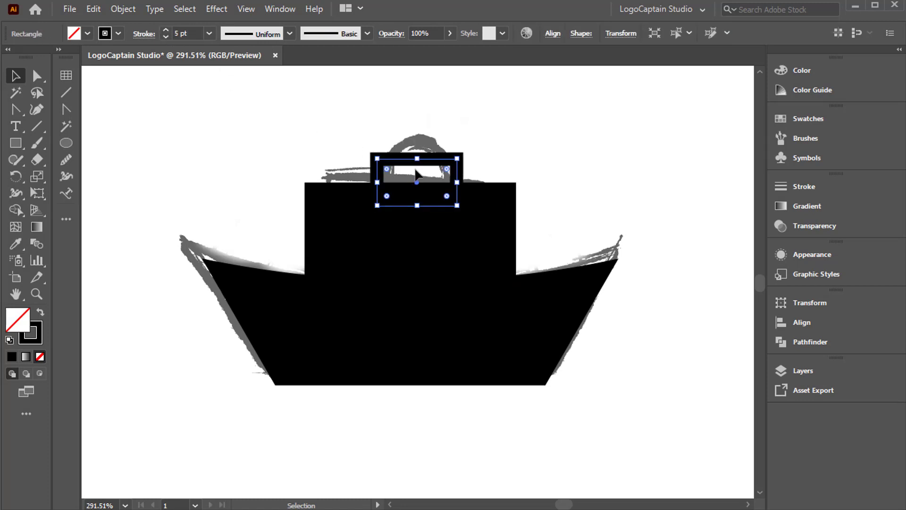
click(123, 9)
click(138, 174)
click(259, 399)
click(338, 155)
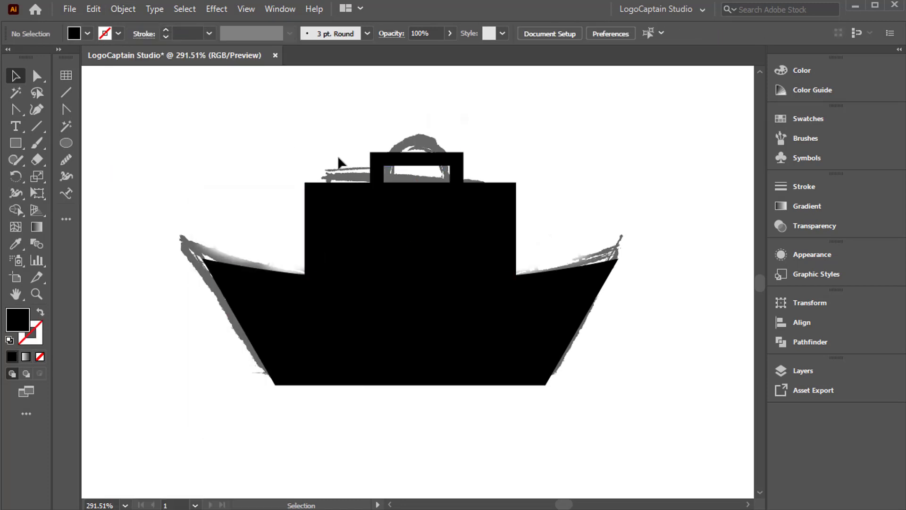
Select the handle, suitcase and hull together and centre them horizontally on the hull as the key object.
drag(338, 155, 501, 373)
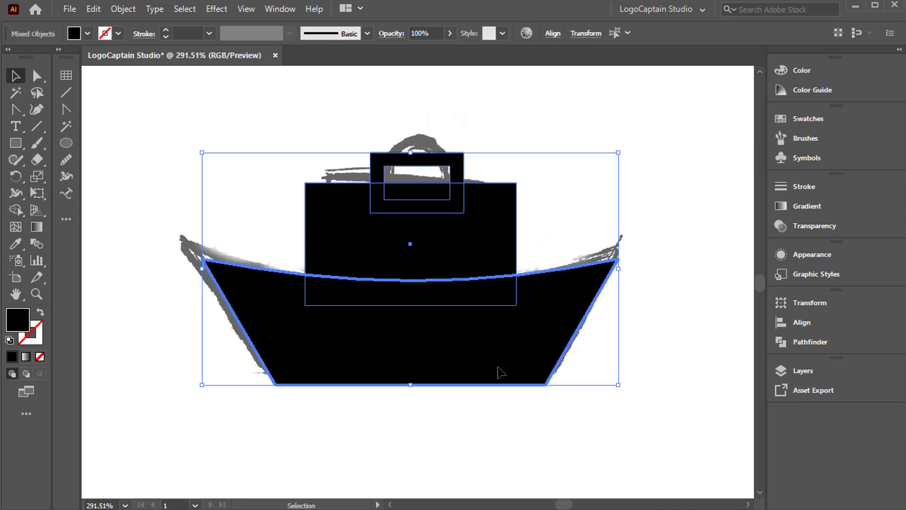
click(553, 34)
click(434, 76)
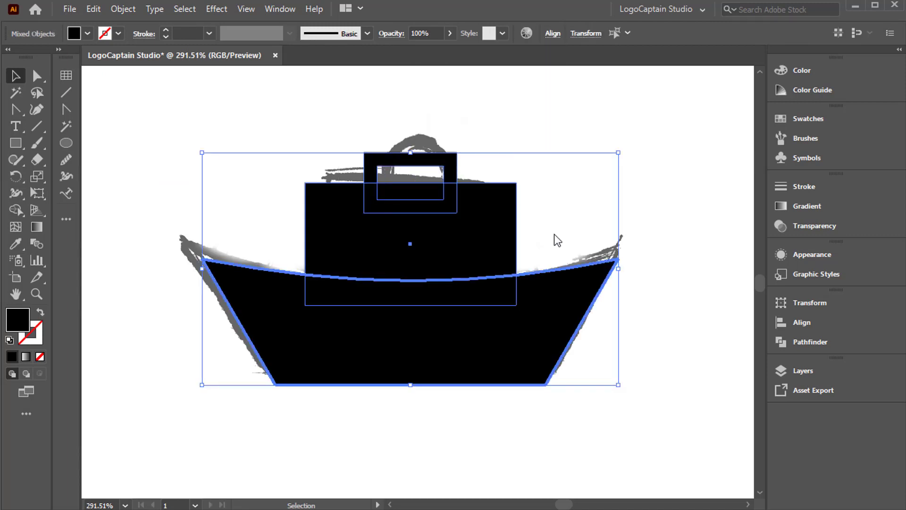
Use Shape Builder to merge the suitcase overlap into the hull and the handle's overlapping parts into the suitcase body.
click(16, 211)
click(388, 304)
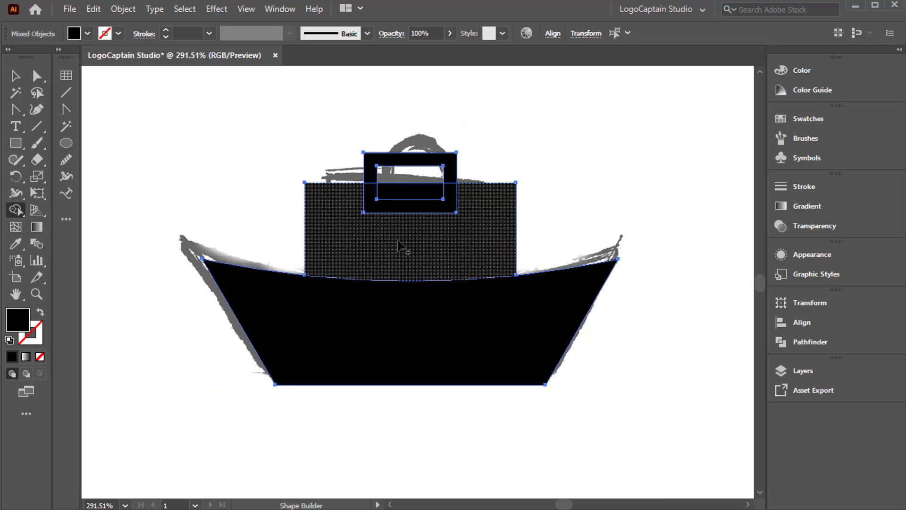
drag(397, 235, 398, 198)
drag(400, 202, 384, 200)
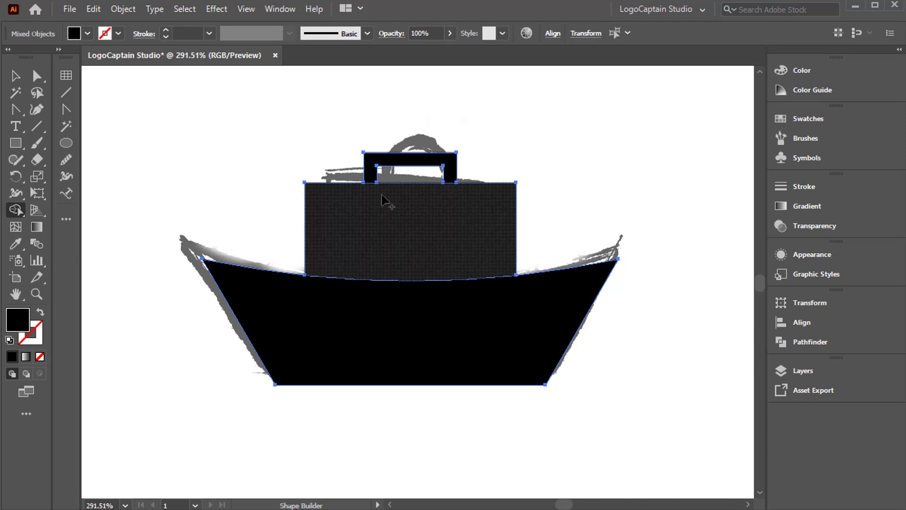
Duplicate the half-ring boat's trapezoid hull and place the copy over the hull of the three-tower boat sketch.
click(16, 294)
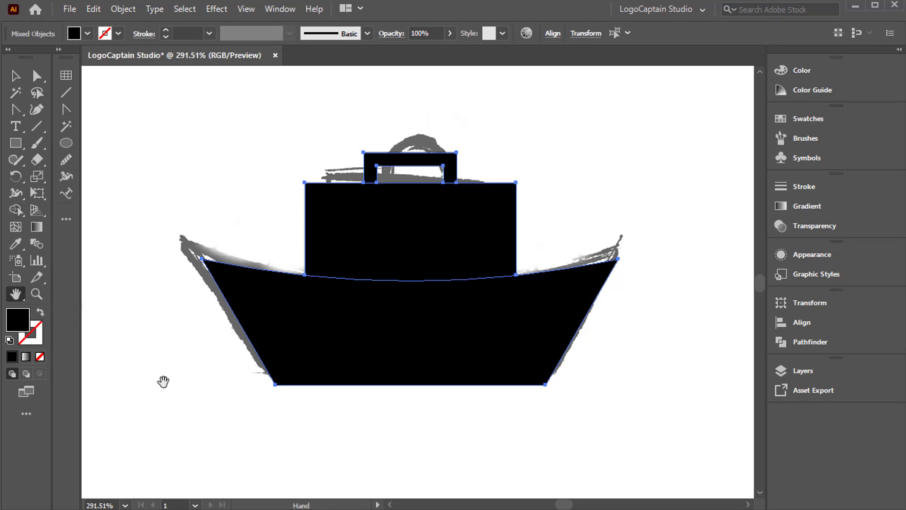
mouse_move(163, 382)
mouse_down()
mouse_move(330, 333)
mouse_move(540, 374)
mouse_move(605, 363)
mouse_move(593, 253)
mouse_up()
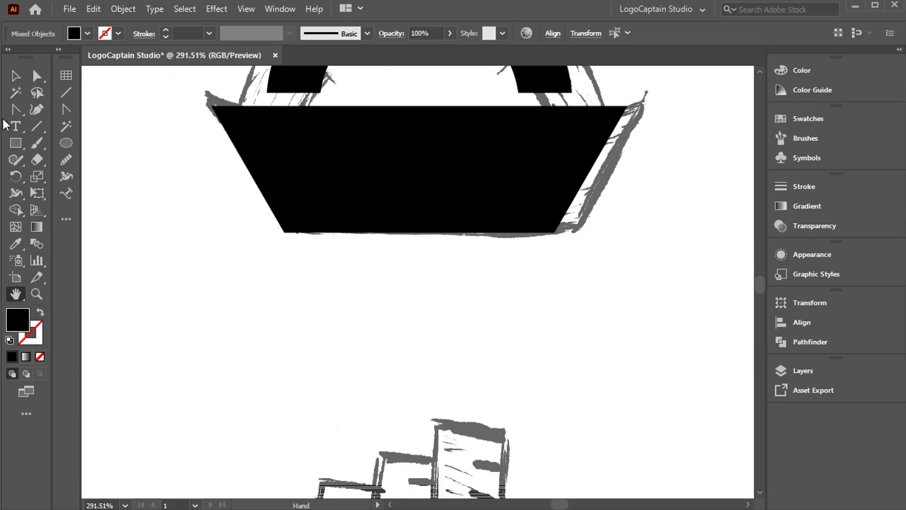
click(16, 76)
click(370, 176)
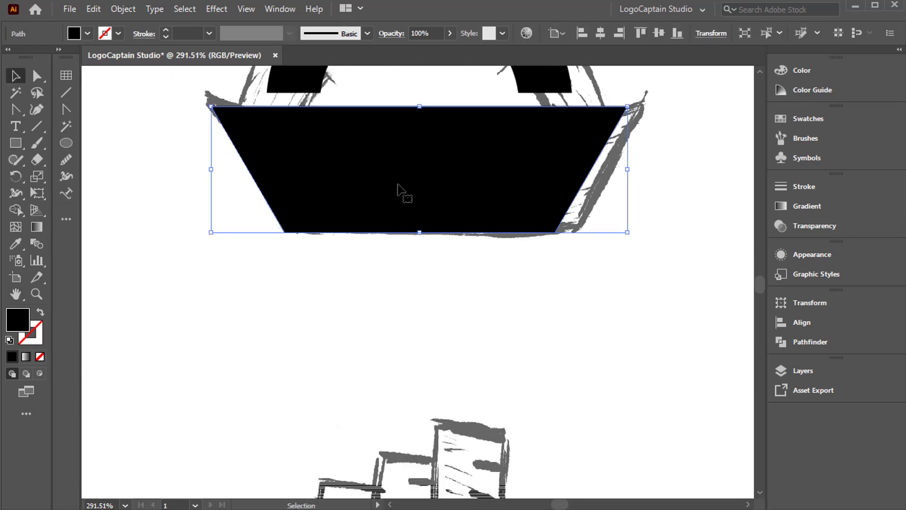
drag(398, 188, 396, 432)
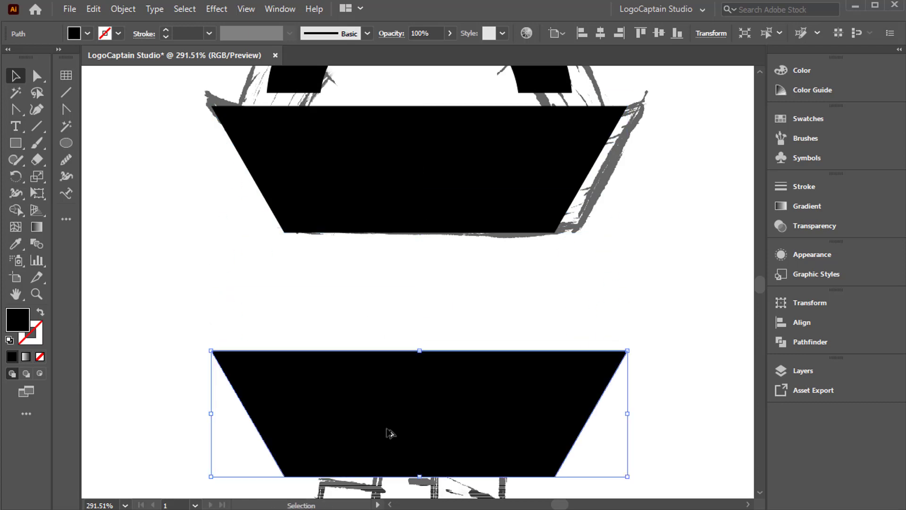
scroll(419, 392, down, 3)
scroll(425, 377, down, 5)
drag(451, 158, 453, 340)
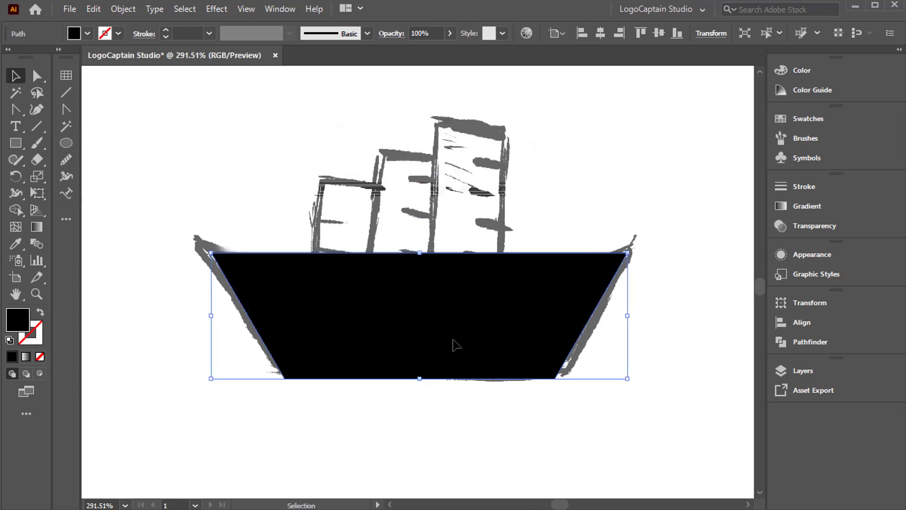
click(216, 203)
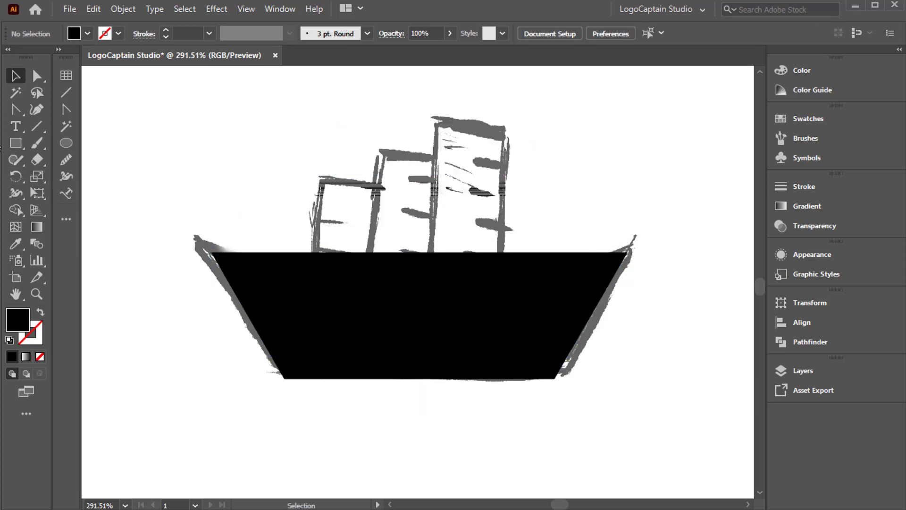
Draw a tall rectangle over the first tower, reaching into the hull, and duplicate it twice into three evenly spaced columns.
click(15, 143)
drag(317, 117, 378, 286)
key(v)
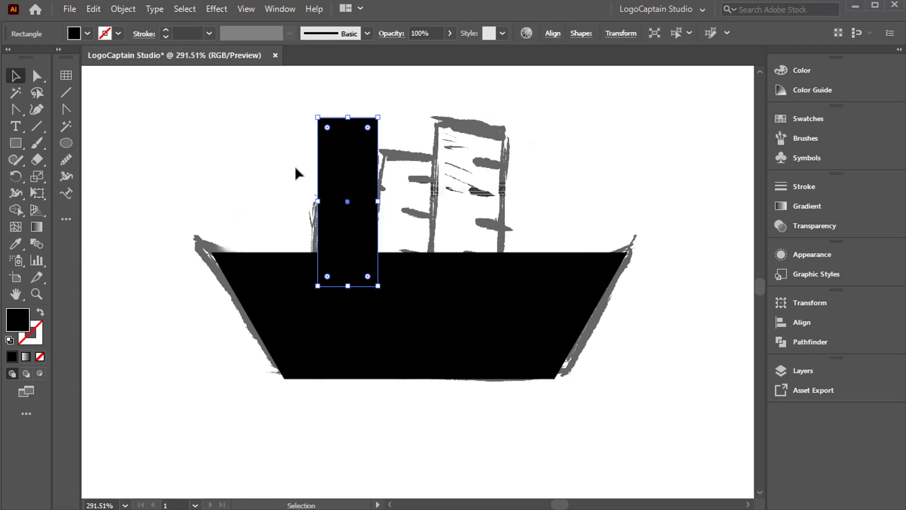
click(294, 166)
drag(340, 219, 437, 223)
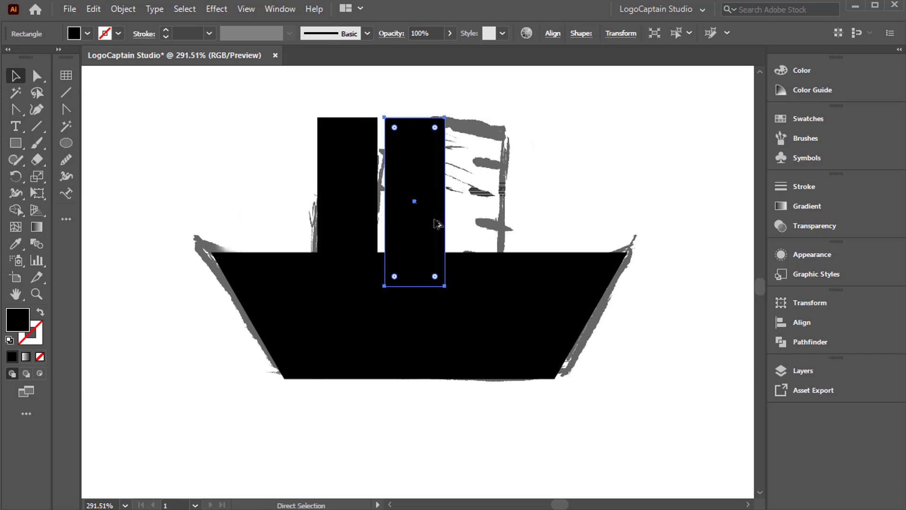
key(ctrl+d)
click(287, 188)
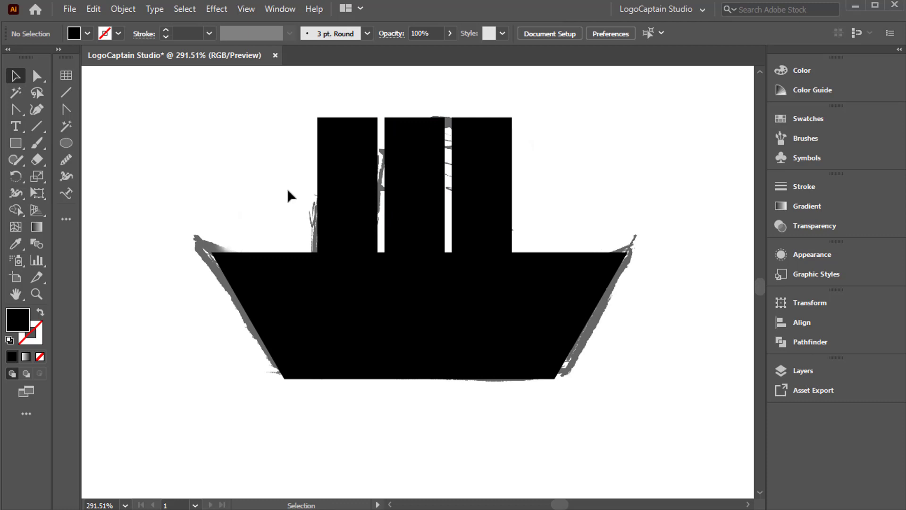
Draw a horizontal line along the tops of the three columns, extending past both sides, with a 1 pt black stroke.
key(backslash)
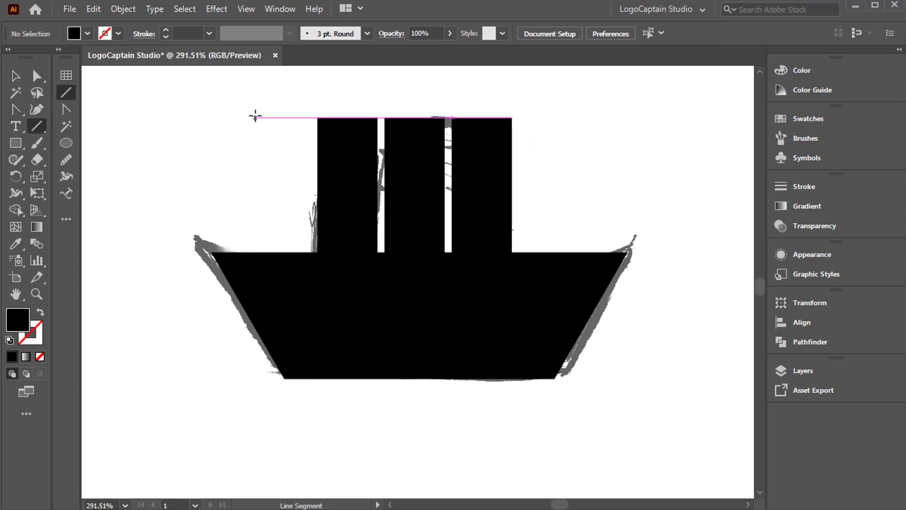
drag(255, 116, 557, 151)
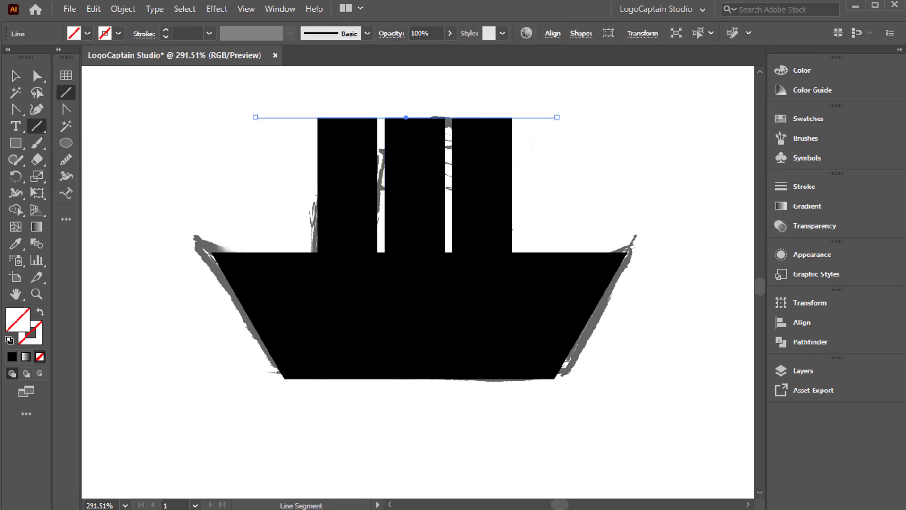
key(v)
click(165, 30)
click(165, 30)
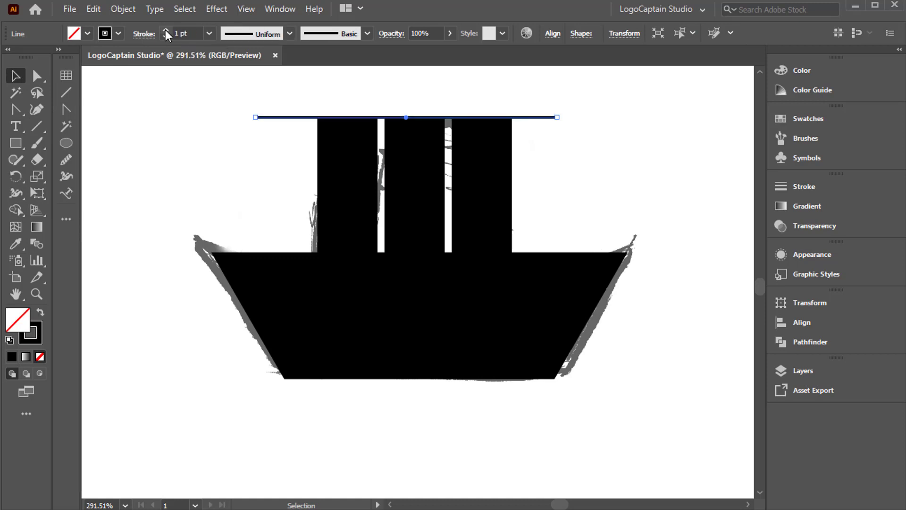
click(166, 30)
click(166, 38)
click(249, 137)
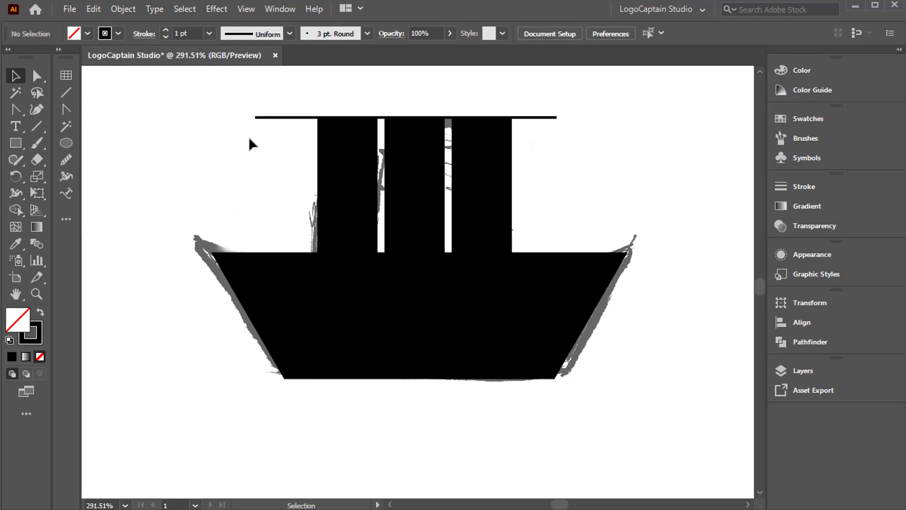
Copy the line downward twice at equal spacing and cut the first two columns to stepped heights with Shape Builder.
drag(281, 119, 287, 162)
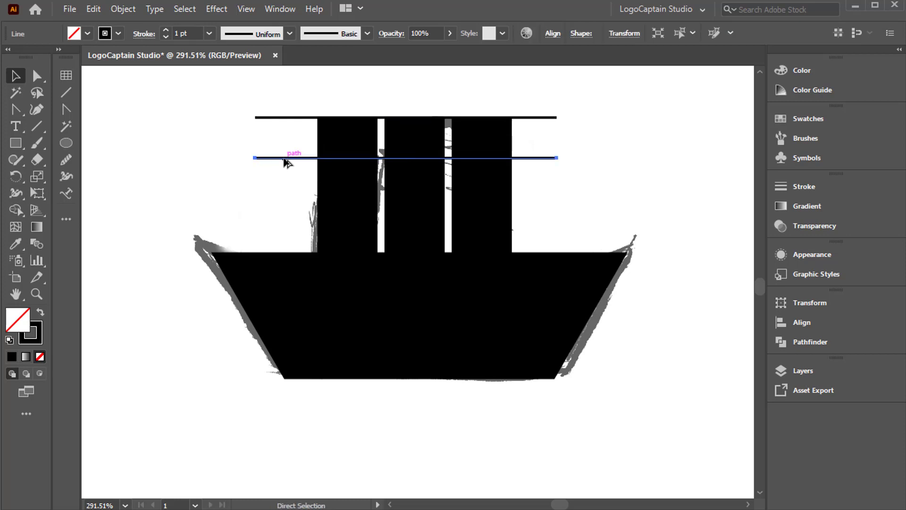
key(ctrl+d)
drag(290, 89, 520, 217)
key(shift+m)
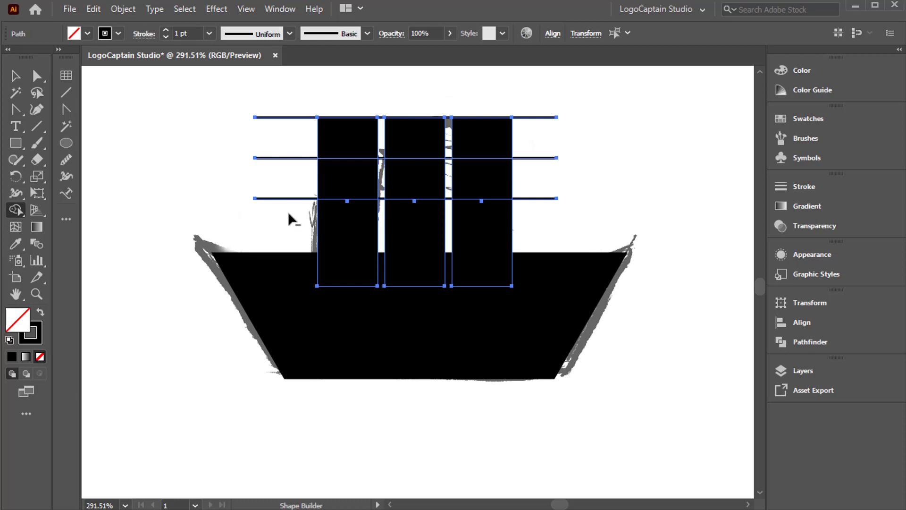
mouse_move(289, 214)
mouse_down()
mouse_move(334, 181)
mouse_move(351, 142)
mouse_move(415, 138)
mouse_move(420, 117)
mouse_up()
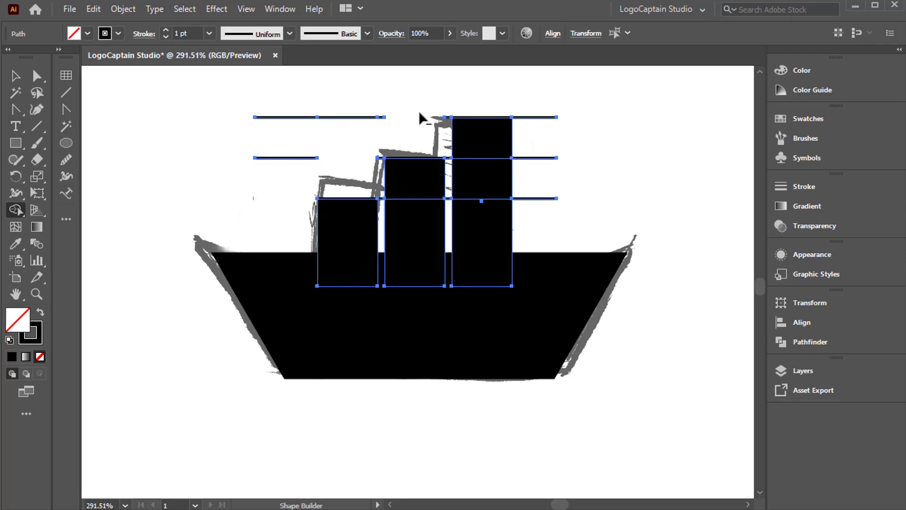
Delete the leftover guide line pieces around the three stepped towers.
click(14, 77)
click(315, 175)
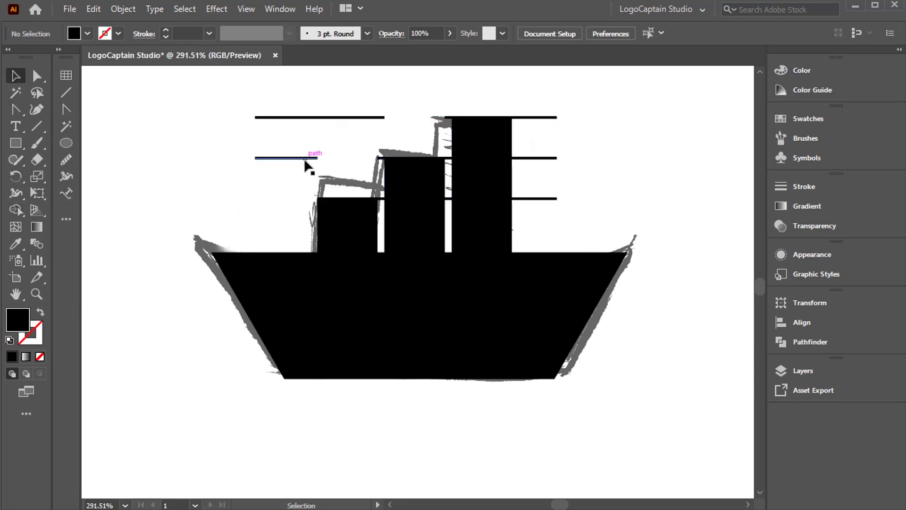
click(305, 159)
key(Delete)
click(317, 118)
key(Delete)
drag(528, 94, 568, 233)
key(Delete)
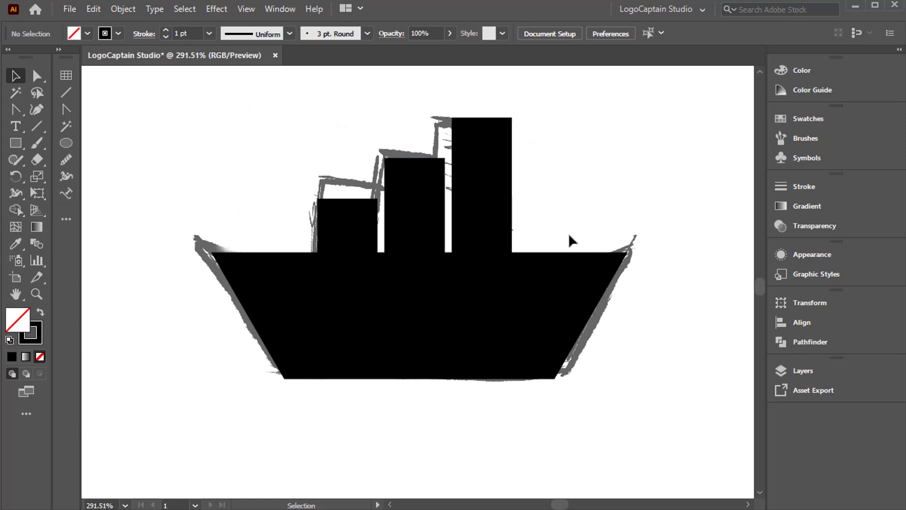
Swap fill and stroke to get a black fill, and duplicate the suitcase boat's curved hull down towards the stacked-box boat sketch.
key(h)
drag(458, 299, 207, 314)
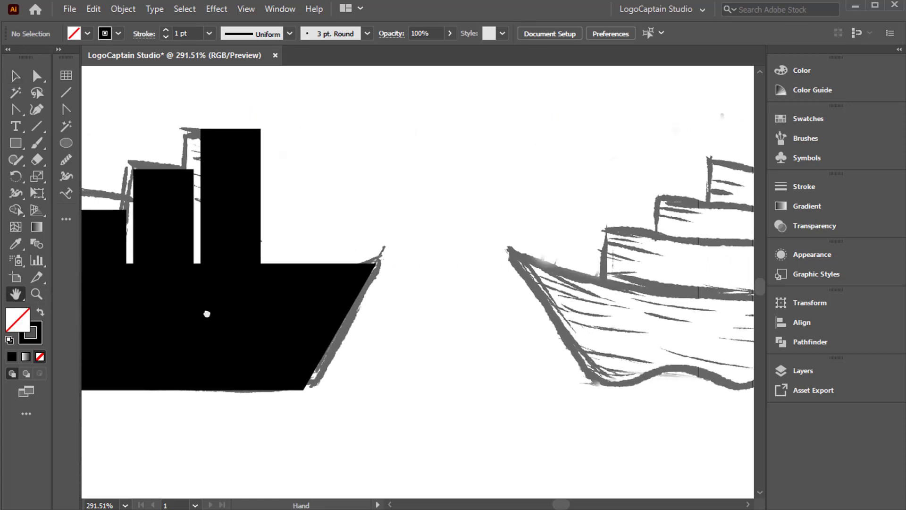
mouse_move(403, 314)
mouse_down()
mouse_move(259, 327)
mouse_move(181, 308)
mouse_up()
key(shift+x)
drag(461, 184, 416, 336)
mouse_move(434, 240)
mouse_down()
mouse_move(338, 331)
mouse_move(355, 339)
mouse_up()
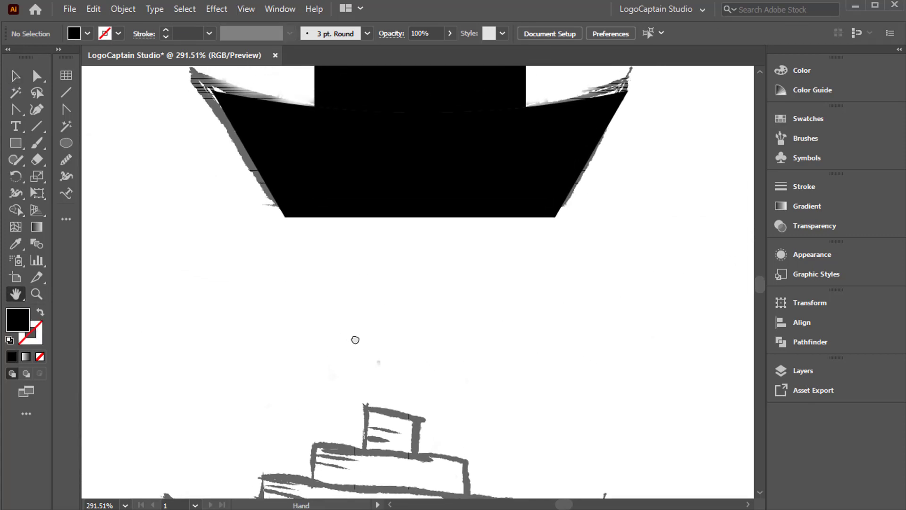
key(v)
click(383, 196)
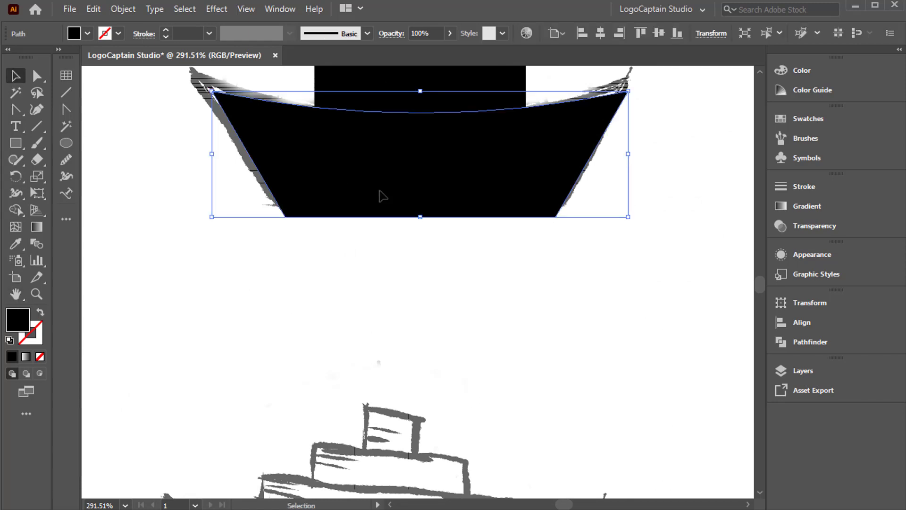
mouse_move(383, 196)
mouse_down()
mouse_move(416, 425)
mouse_move(380, 434)
mouse_up()
scroll(375, 411, down, 5)
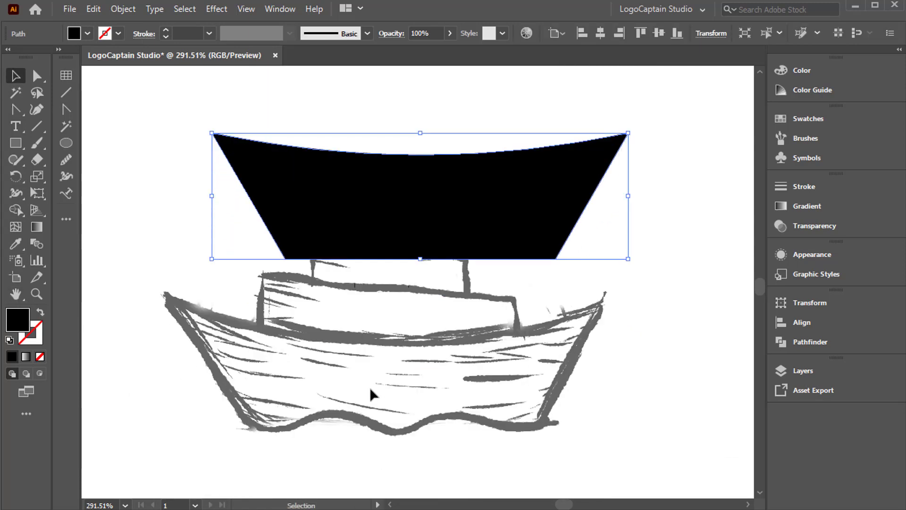
Position the copied curved hull over the hull of the stacked-box boat sketch.
mouse_move(344, 252)
mouse_down()
mouse_move(370, 375)
mouse_move(320, 401)
mouse_move(315, 422)
mouse_up()
key(h)
drag(264, 370, 297, 318)
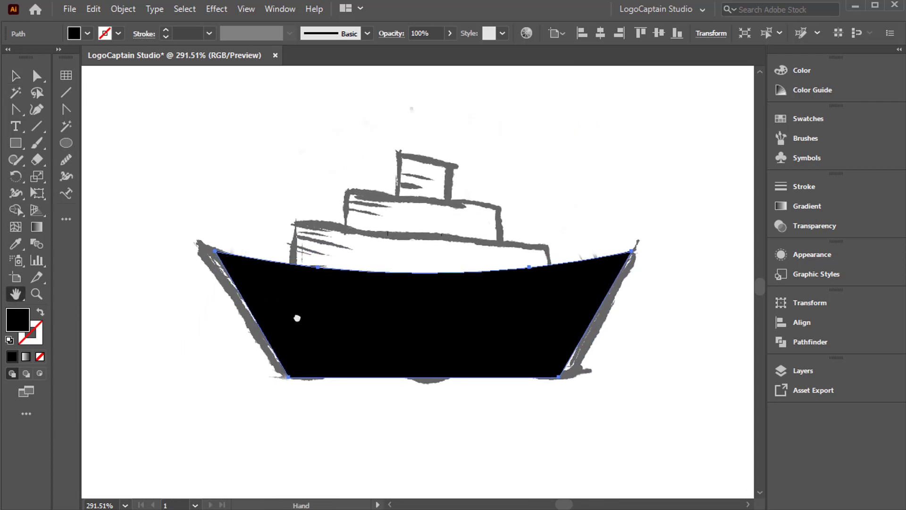
click(16, 76)
click(88, 166)
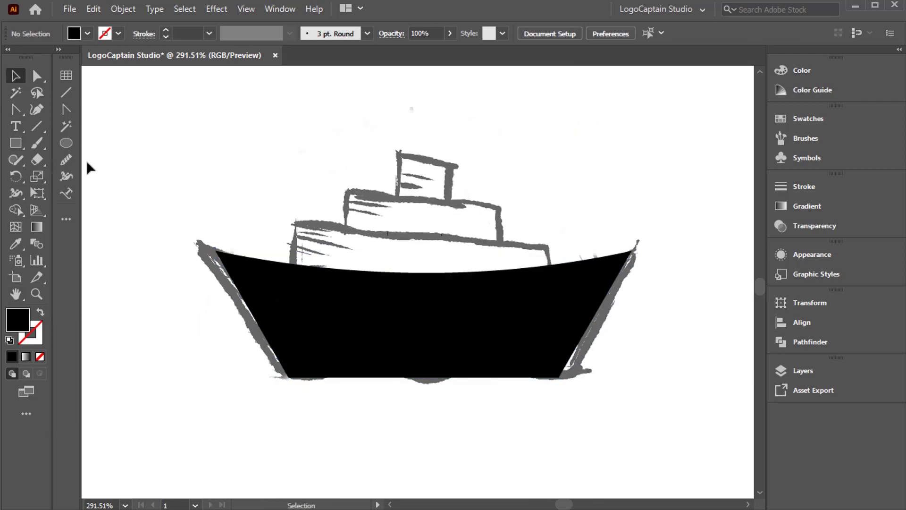
Draw a horizontal line along the hull's bottom edge, extending past both sides, with a 1 pt stroke.
click(40, 126)
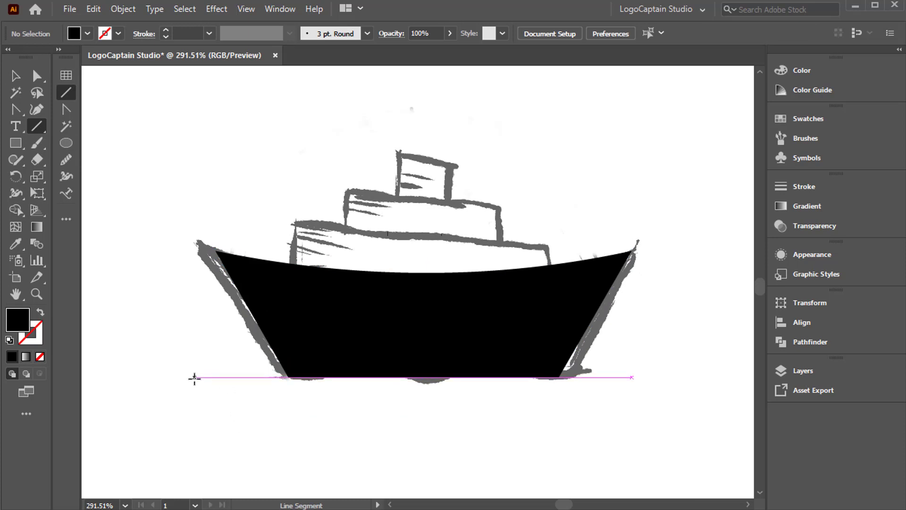
mouse_move(195, 377)
mouse_down()
mouse_move(562, 402)
mouse_move(652, 394)
mouse_up()
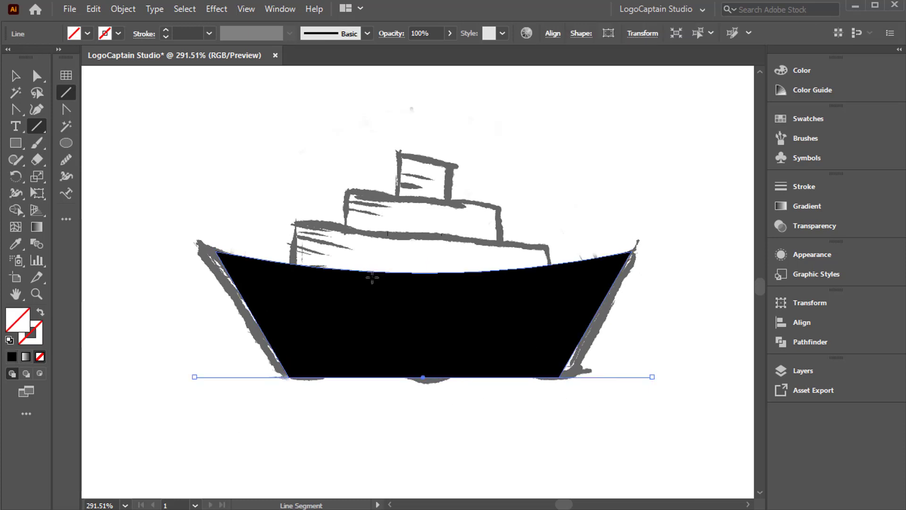
click(166, 31)
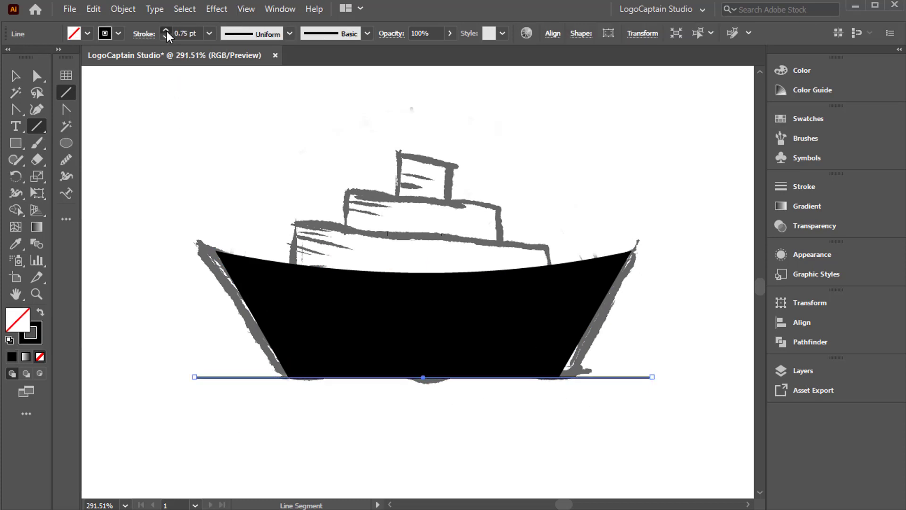
click(166, 31)
key(v)
Give the bottom line a Zig Zag effect with smooth points and an absolute size of 5 px.
click(216, 9)
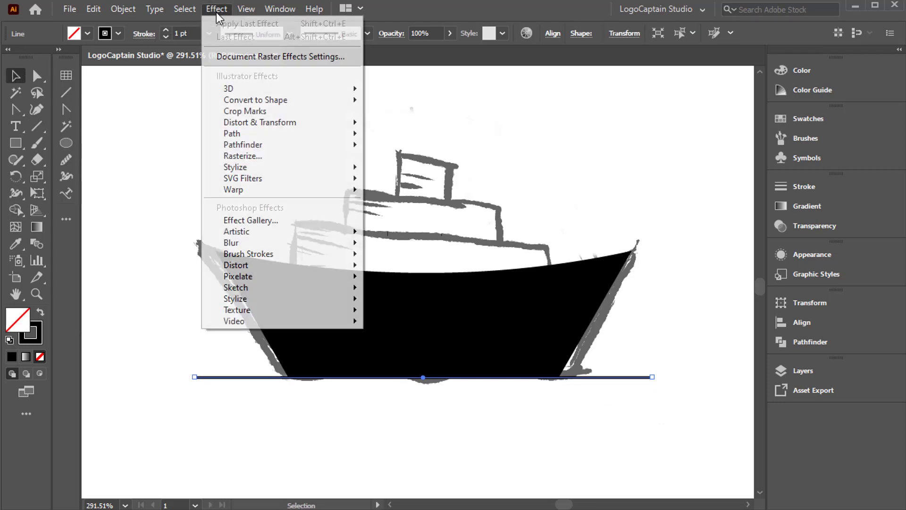
mouse_move(265, 122)
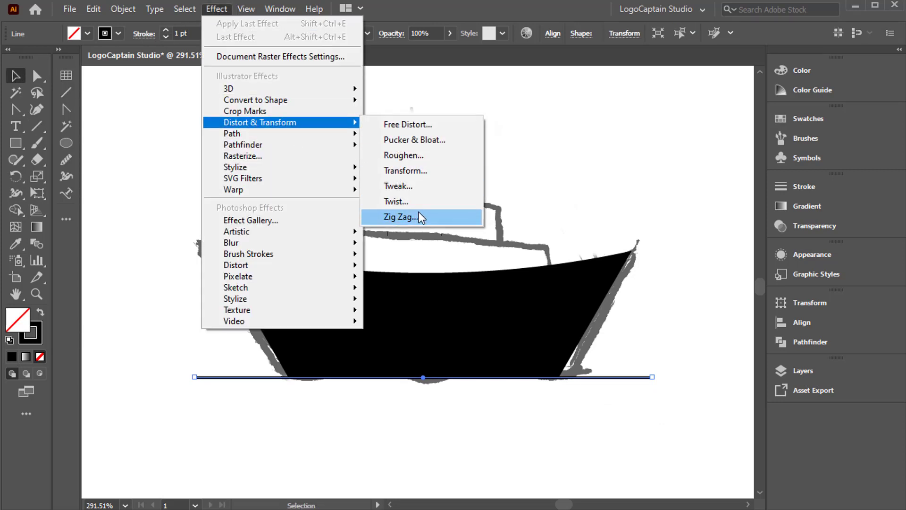
click(400, 217)
click(545, 418)
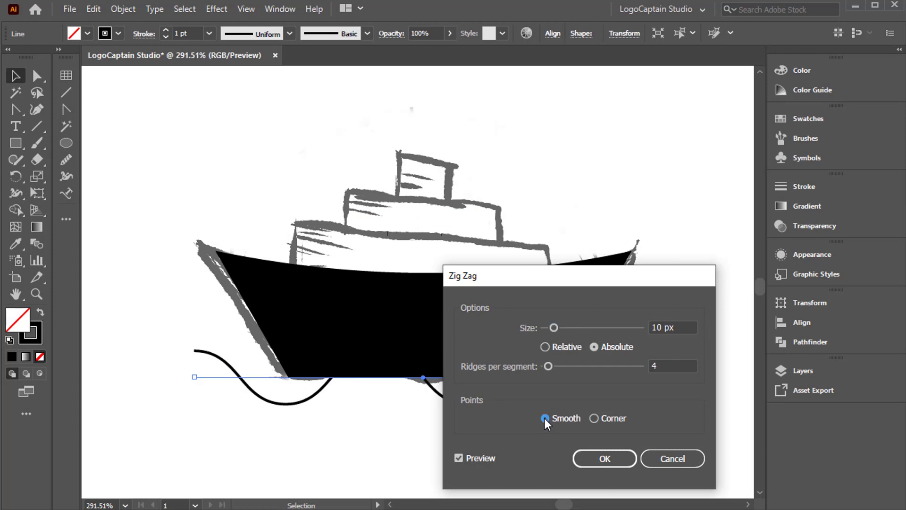
click(684, 324)
key(Down)
key(Down)
key(Down)
key(Down)
key(Down)
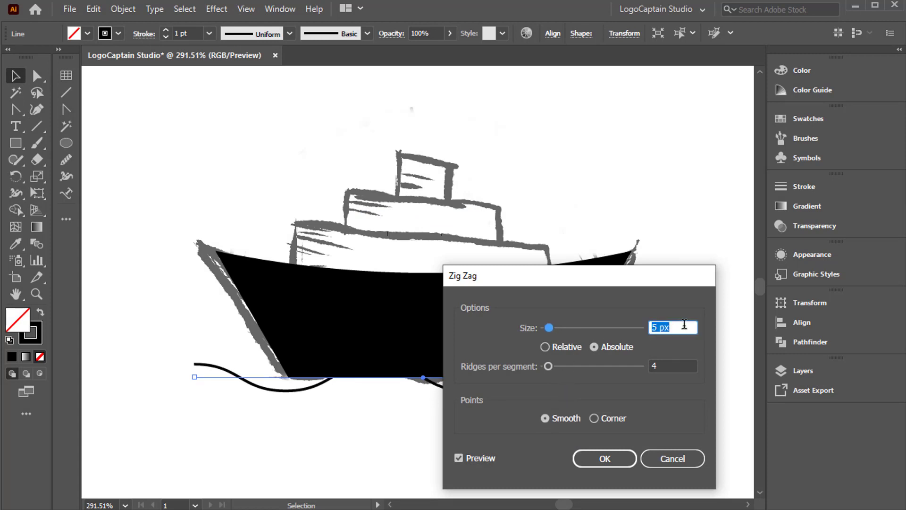
key(Down)
key(Down)
key(Up)
key(Up)
Apply the Zig Zag with 6 ridges per segment and 3 px size, and expand the wavy line's appearance into a path.
drag(595, 273, 622, 66)
click(699, 158)
key(Up)
key(Up)
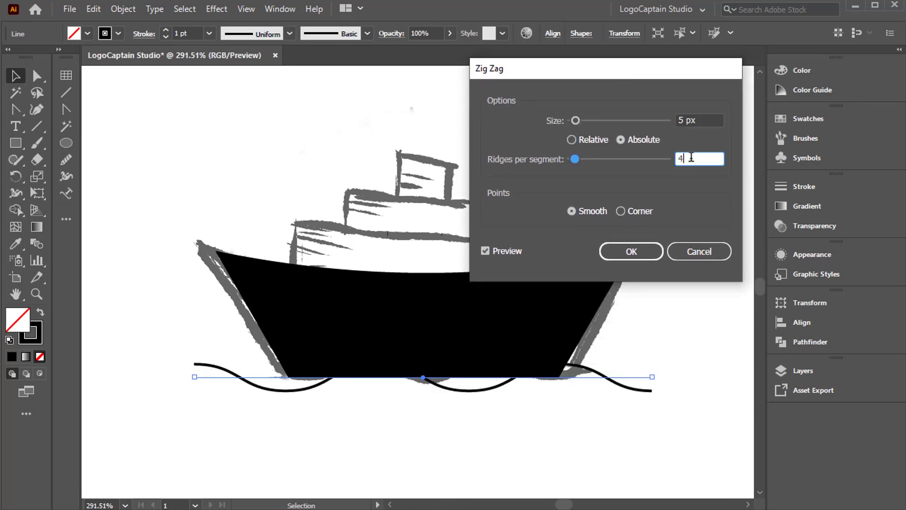
click(702, 121)
key(Down)
key(Down)
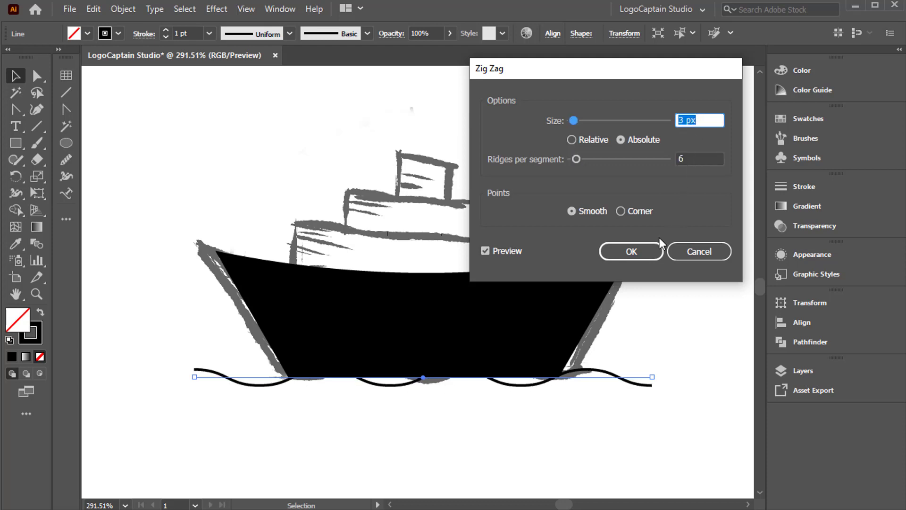
click(630, 251)
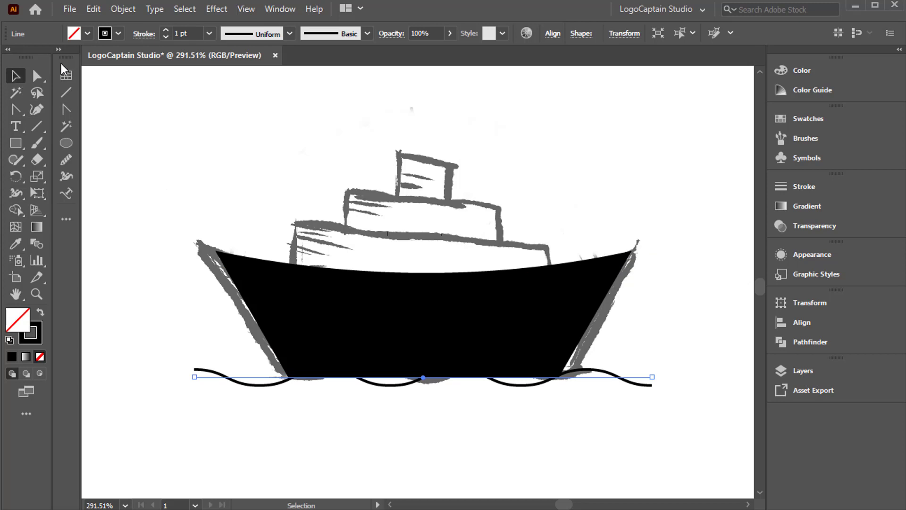
click(128, 8)
click(146, 185)
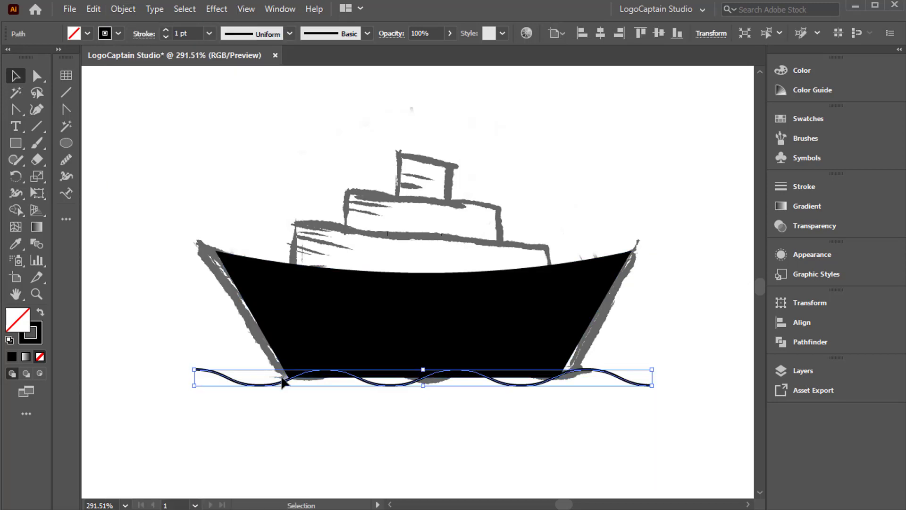
Align the horizontal centers of the wavy line and the hull.
drag(256, 350, 299, 388)
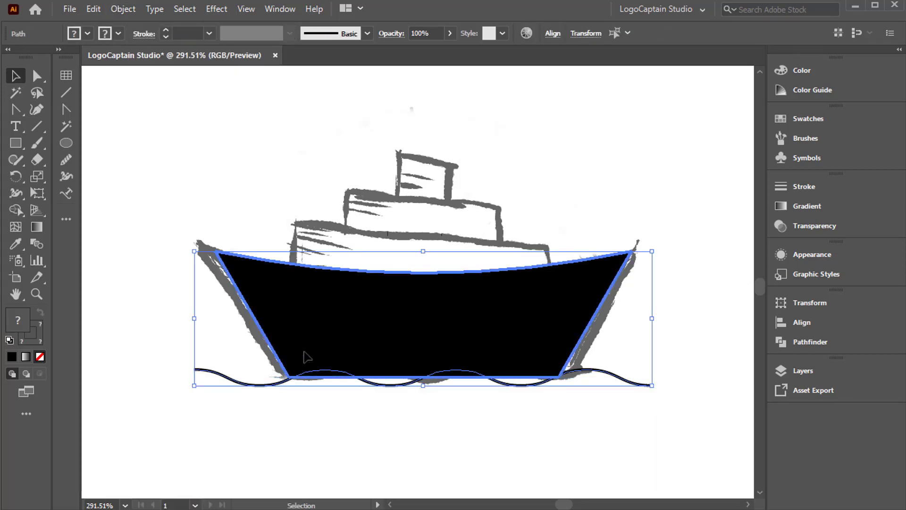
click(553, 34)
click(441, 79)
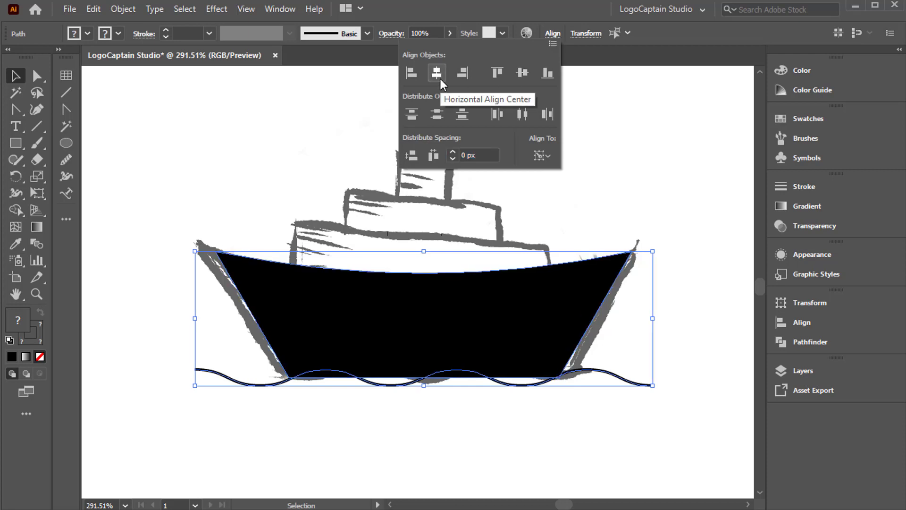
click(532, 443)
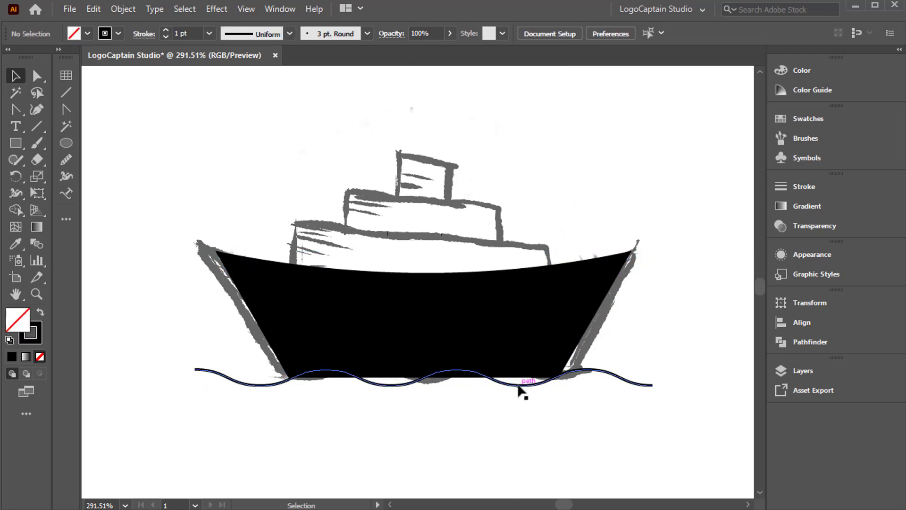
Raise the wavy line onto the hull's lower edge and scale it down proportionally so its right end sits just past the hull bottom.
click(518, 385)
drag(499, 381, 500, 372)
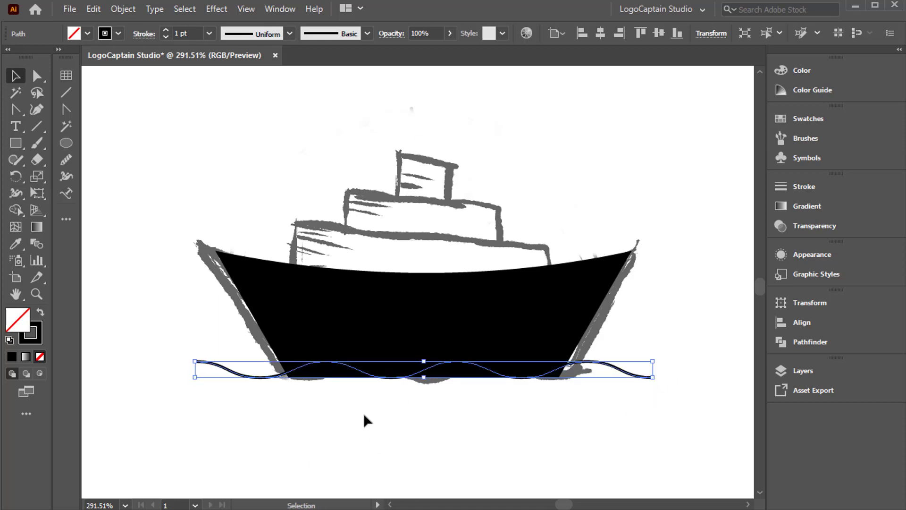
drag(652, 369, 575, 375)
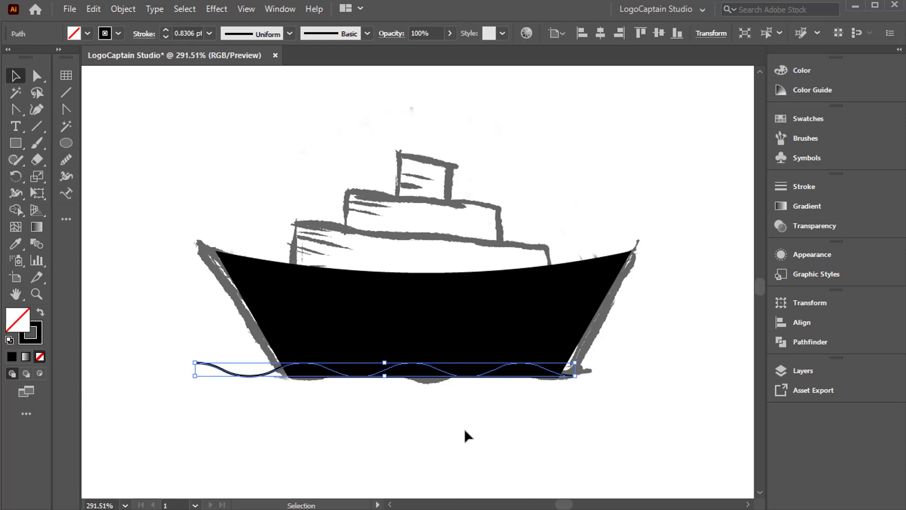
Shift the wavy line slightly to the right so its crests sit symmetrically across the hull's bottom.
click(412, 423)
drag(405, 421, 451, 347)
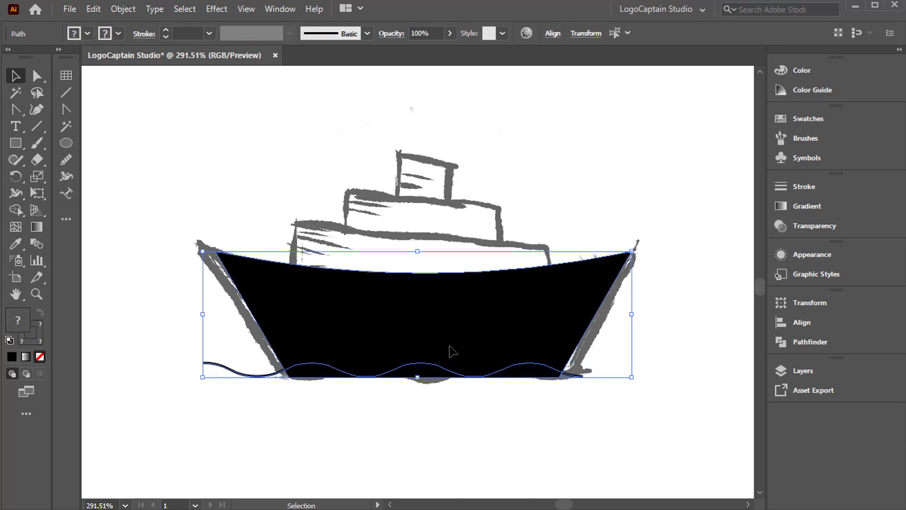
click(579, 384)
drag(580, 376, 582, 376)
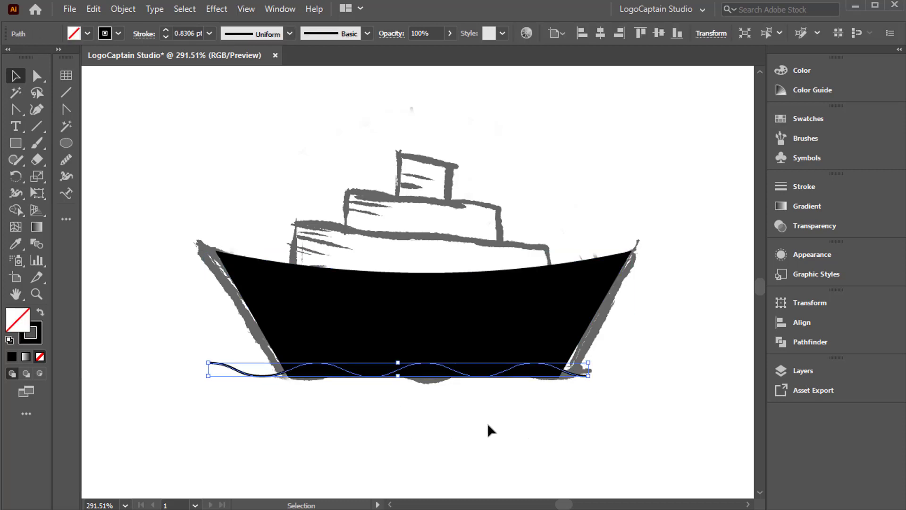
Trim the hull's bottom along the wave with Shape Builder and delete the leftover wavy line.
click(421, 425)
drag(421, 426, 473, 362)
click(16, 210)
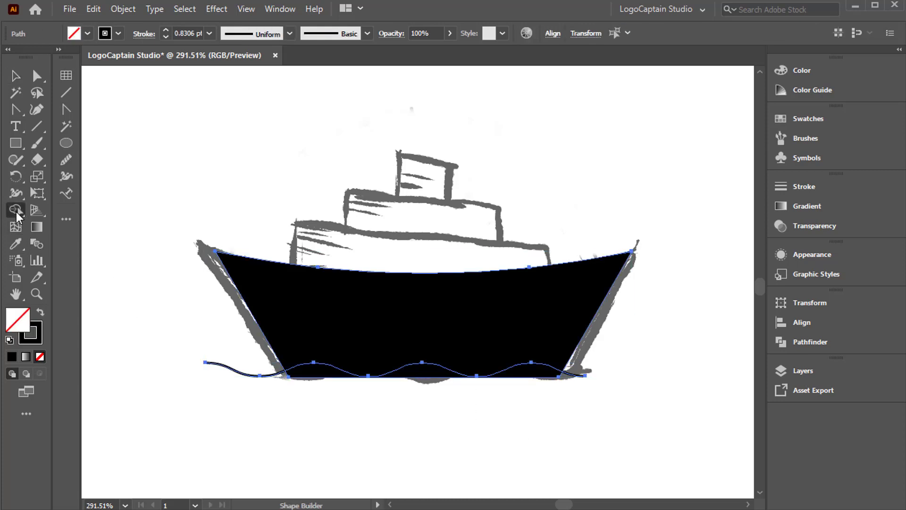
alt+click(421, 372)
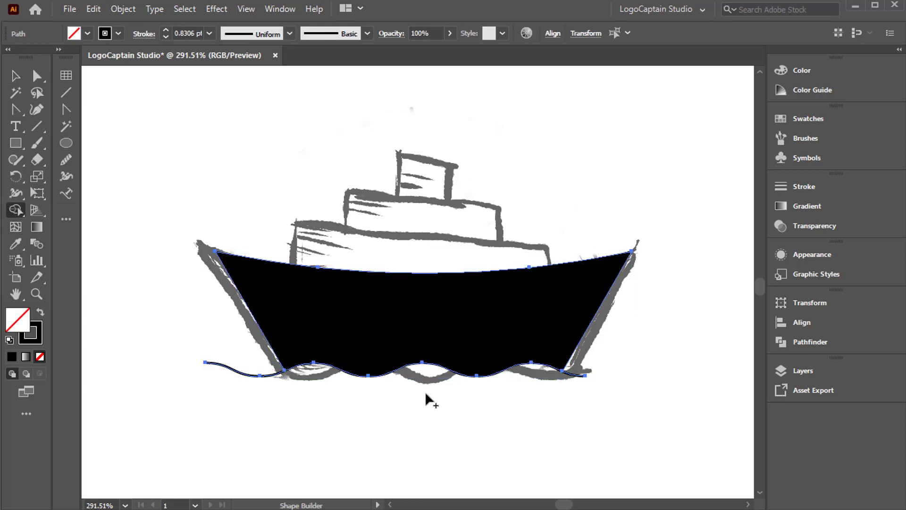
key(v)
click(285, 415)
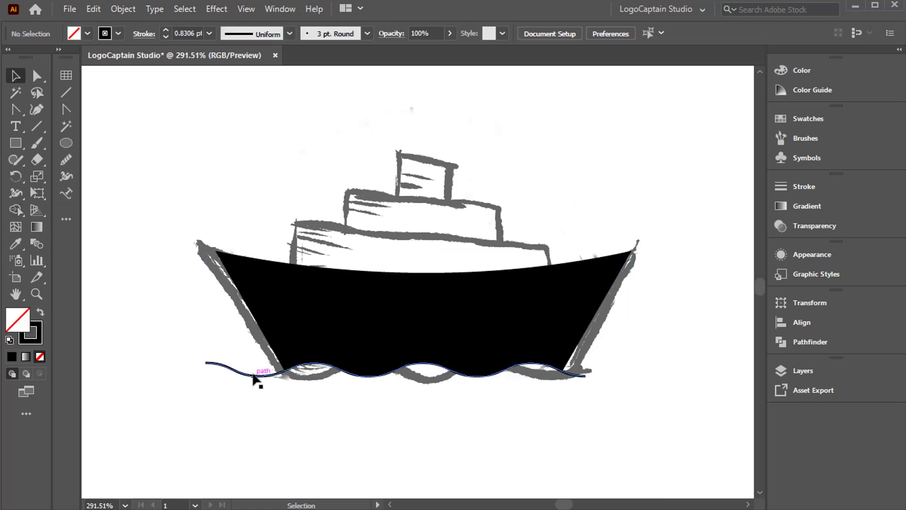
click(254, 378)
key(Delete)
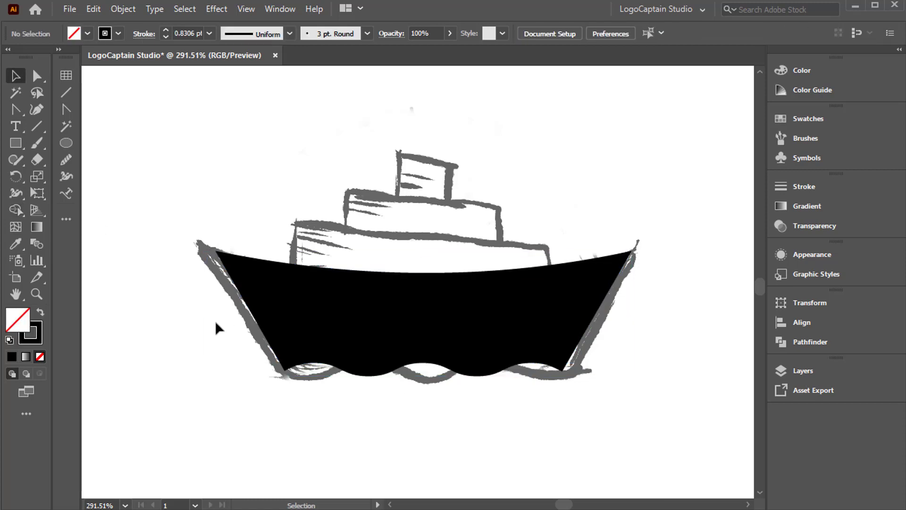
Draw a wide black-filled rectangle without stroke over the lowest sketched box, overlapping the hull, and lower its top edge slightly.
click(16, 142)
mouse_move(287, 224)
mouse_down()
mouse_move(344, 271)
mouse_move(551, 285)
mouse_move(563, 278)
mouse_up()
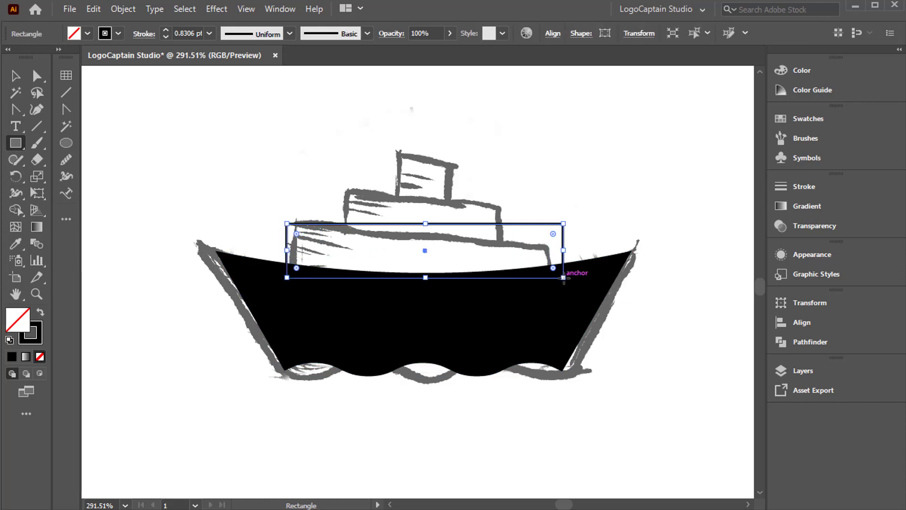
click(40, 312)
click(16, 76)
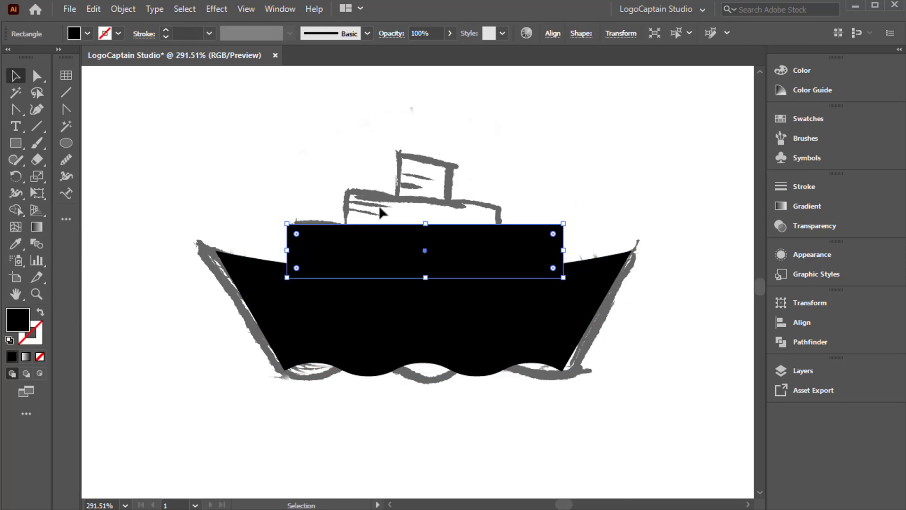
drag(425, 222, 427, 231)
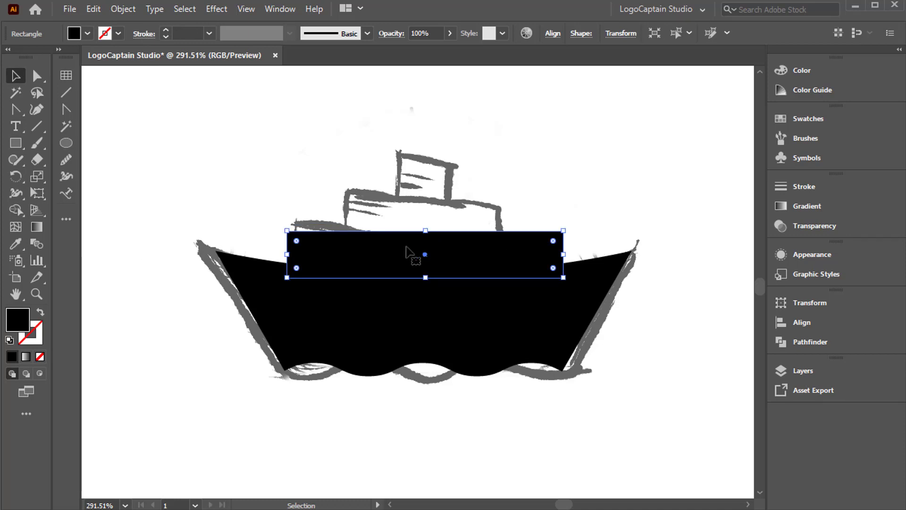
Duplicate the rectangle upward twice to make a stack of three equal rectangles on the hull.
drag(421, 257, 424, 218)
key(ctrl+d)
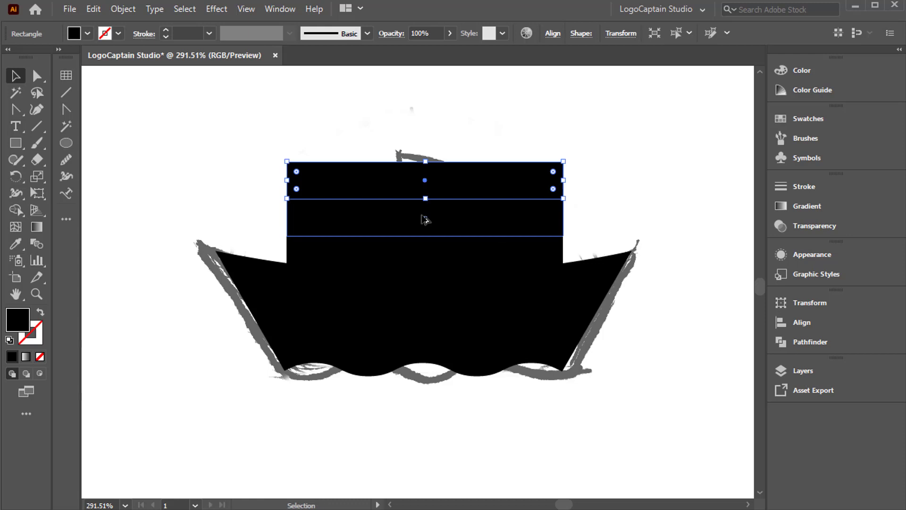
click(572, 210)
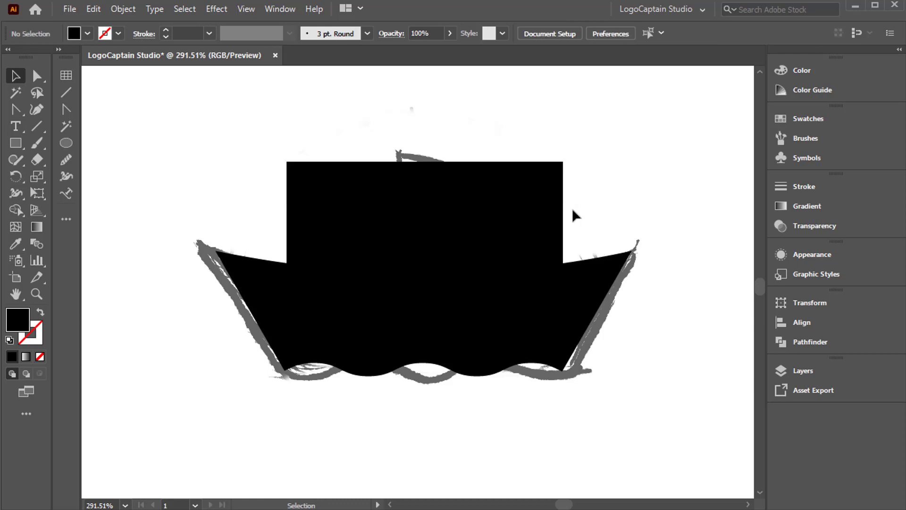
Draw a vertical line along the stack's left edge, extending past its top and bottom, with a 1 pt stroke.
click(37, 126)
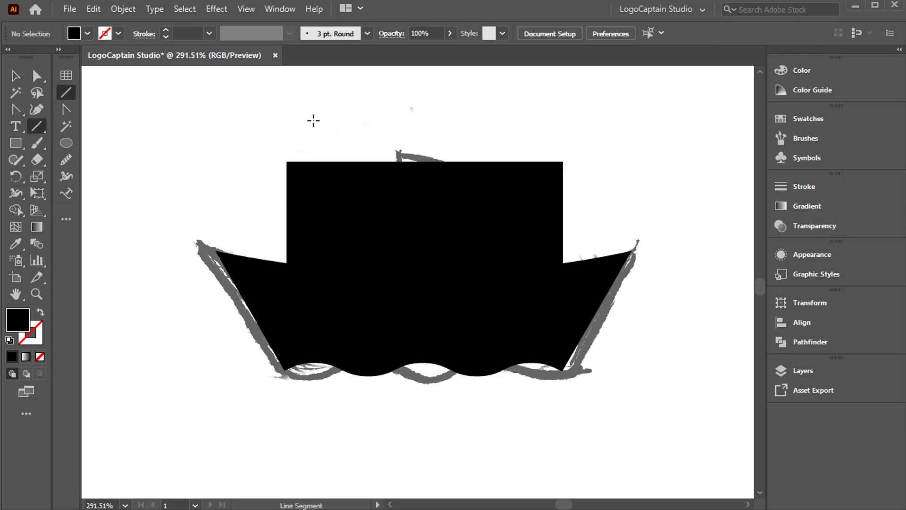
drag(286, 118, 330, 321)
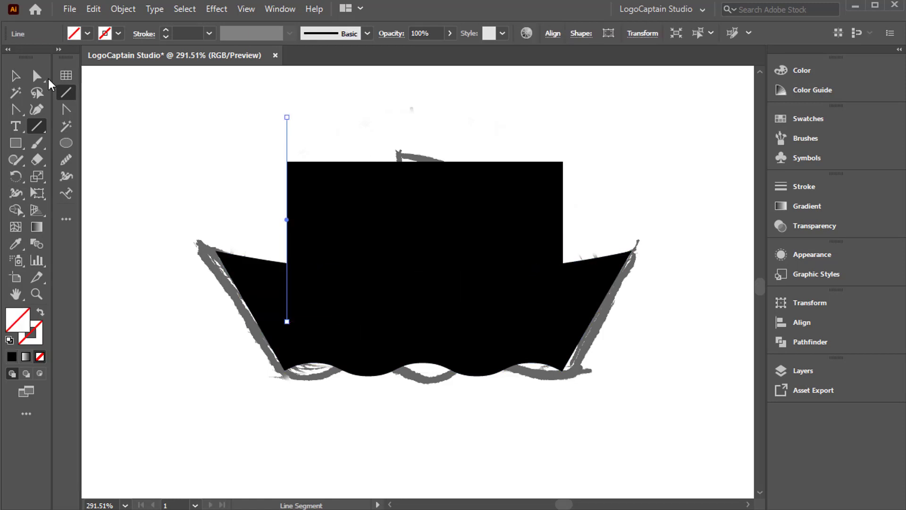
click(15, 76)
click(165, 29)
click(165, 29)
click(166, 29)
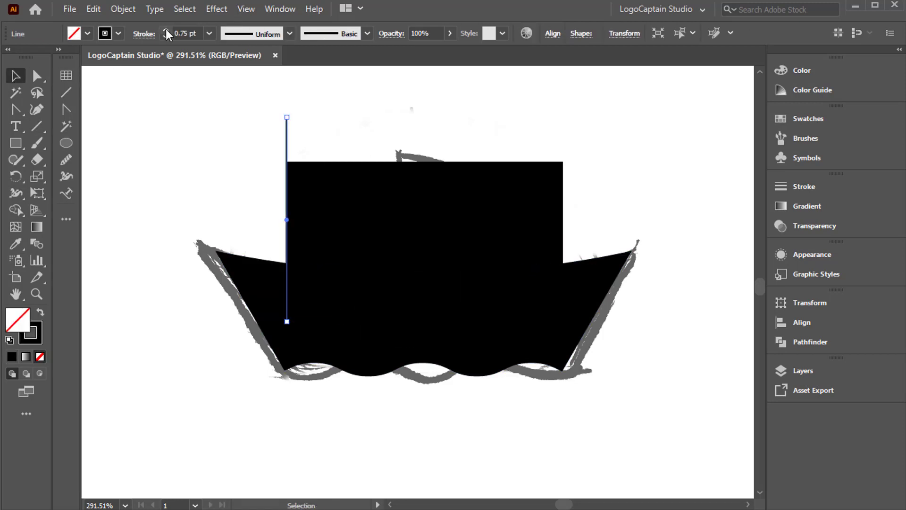
click(166, 29)
Duplicate the vertical line across the stack at equal spacing to make six lines in total.
drag(288, 135, 338, 130)
key(ctrl+d)
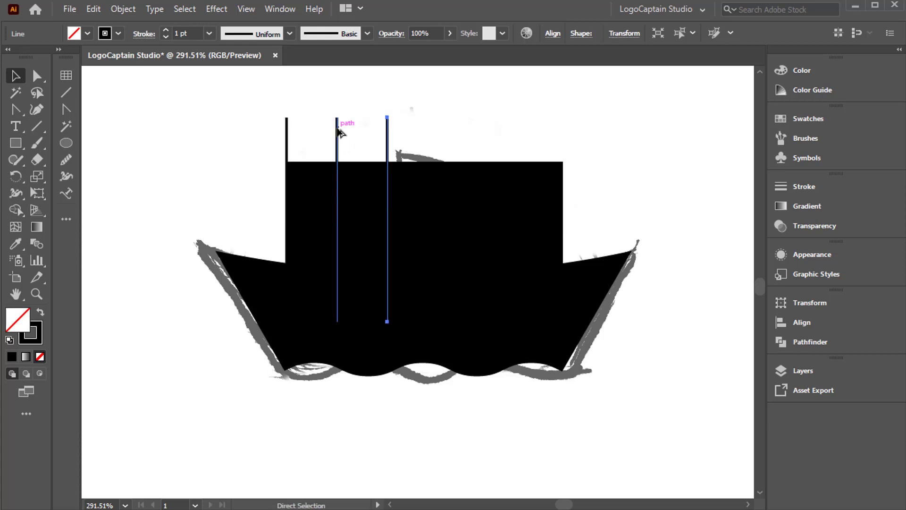
key(ctrl+d)
key(ctrl+d)
key(ctrl+d)
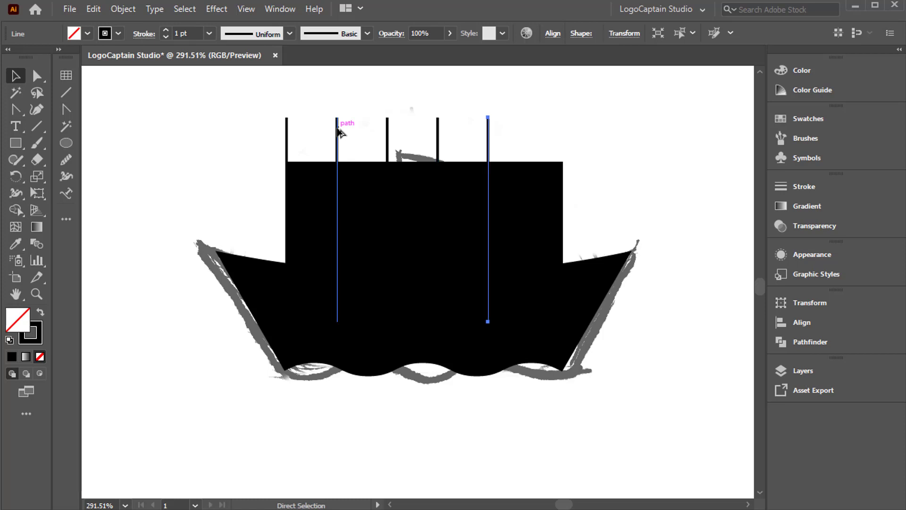
Align the last vertical line to the stack's right edge and distribute all six lines evenly by their horizontal centers.
click(582, 144)
drag(580, 149, 518, 185)
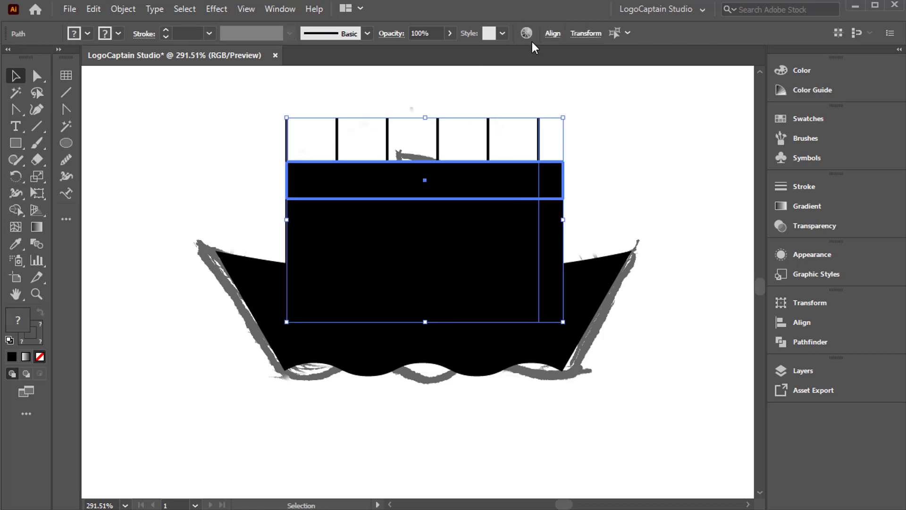
click(553, 33)
click(467, 73)
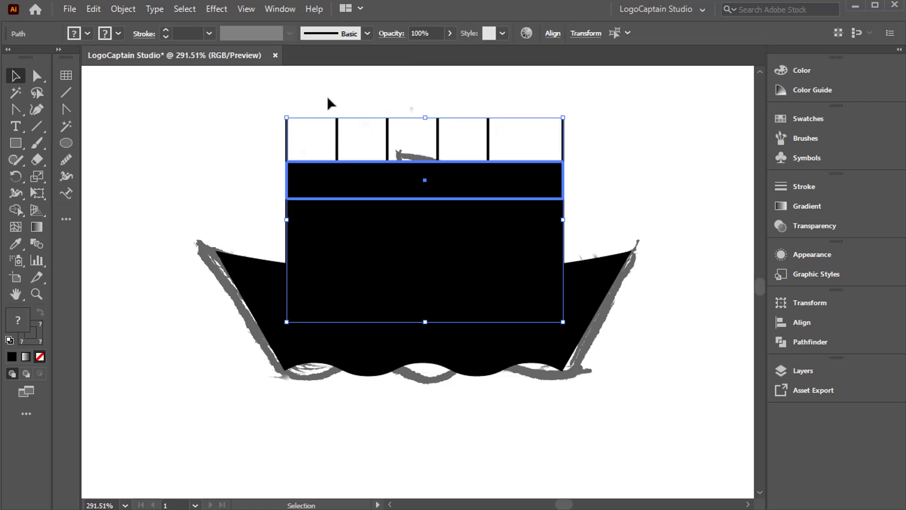
drag(283, 105, 586, 132)
click(553, 33)
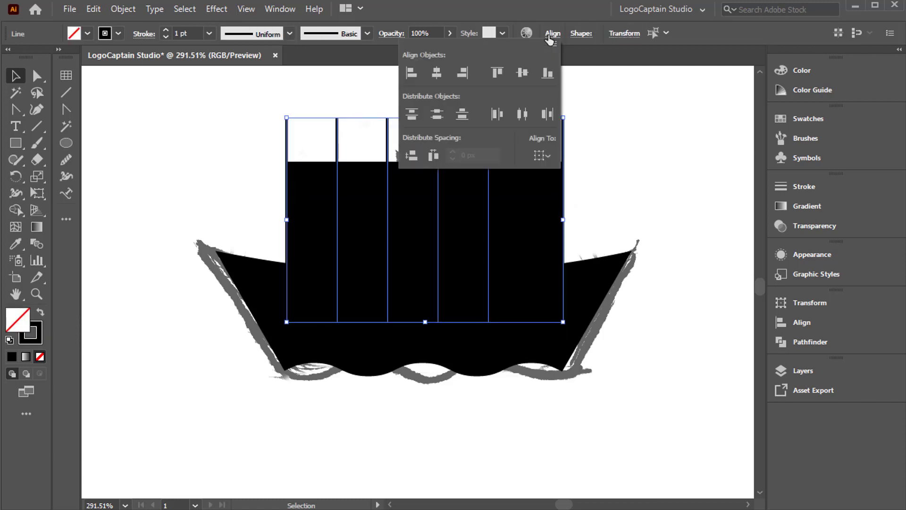
click(522, 115)
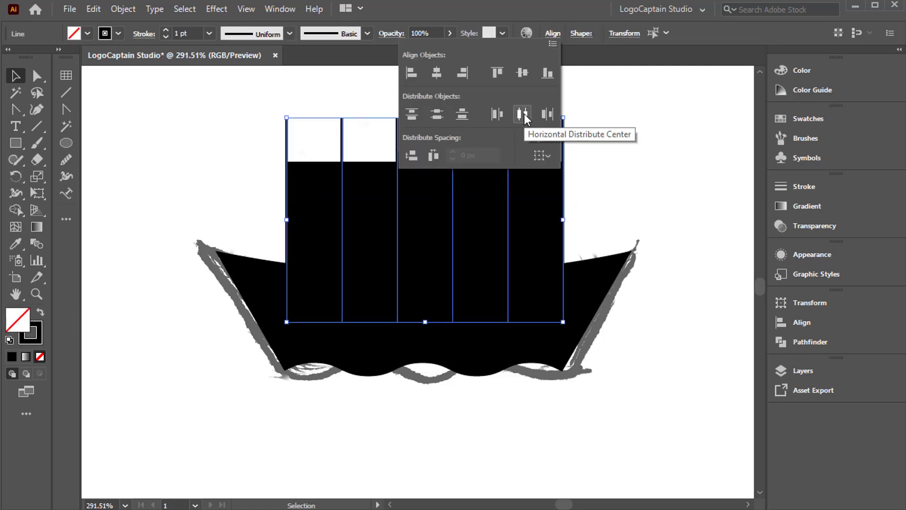
Remove the outer cells of the upper two rows with Shape Builder to form a stepped stack, and delete the leftover lines.
click(596, 182)
drag(282, 121, 576, 254)
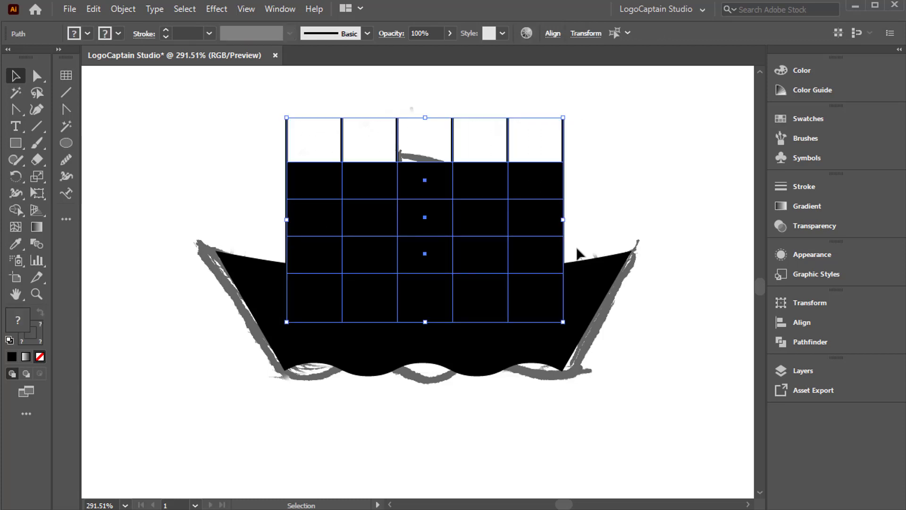
click(16, 211)
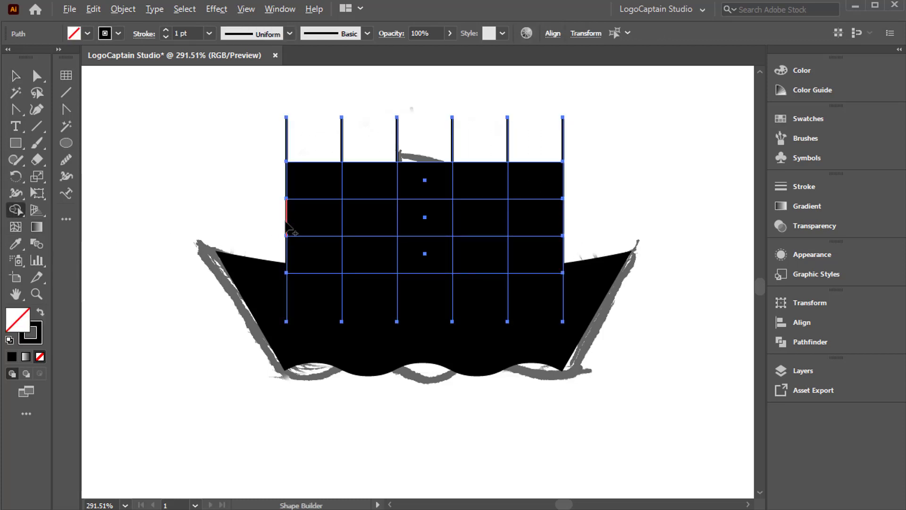
mouse_move(283, 225)
mouse_down()
mouse_move(309, 191)
mouse_move(375, 179)
mouse_up()
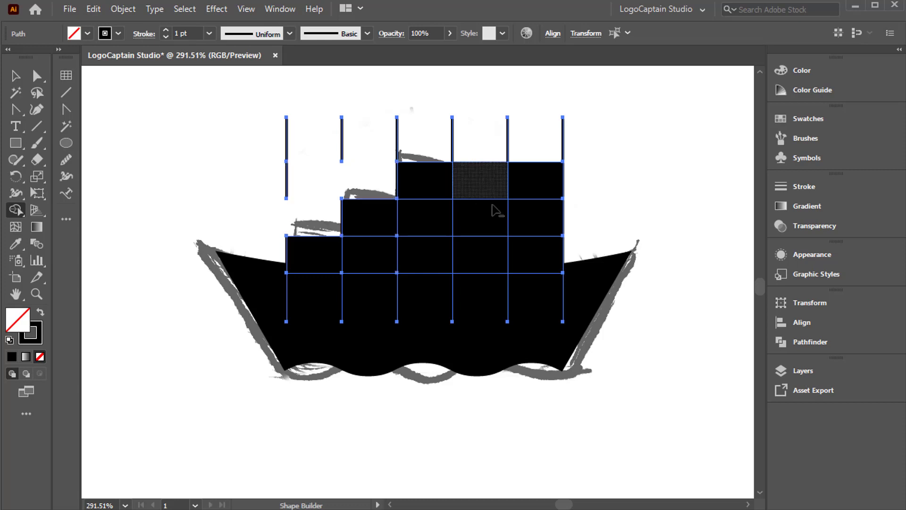
drag(529, 194, 465, 180)
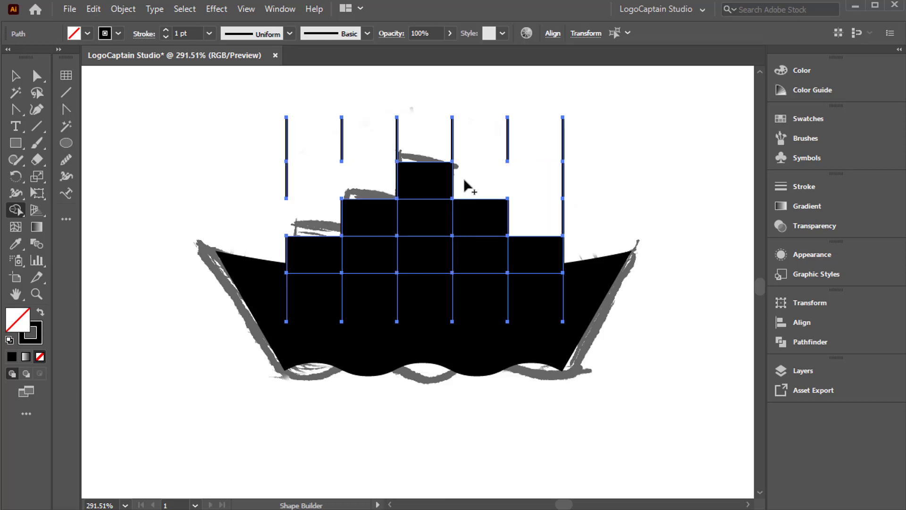
key(v)
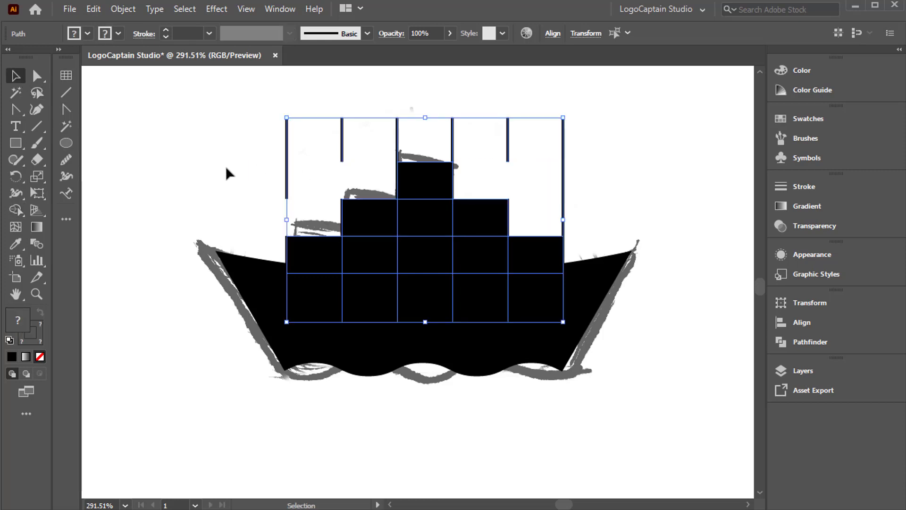
click(226, 166)
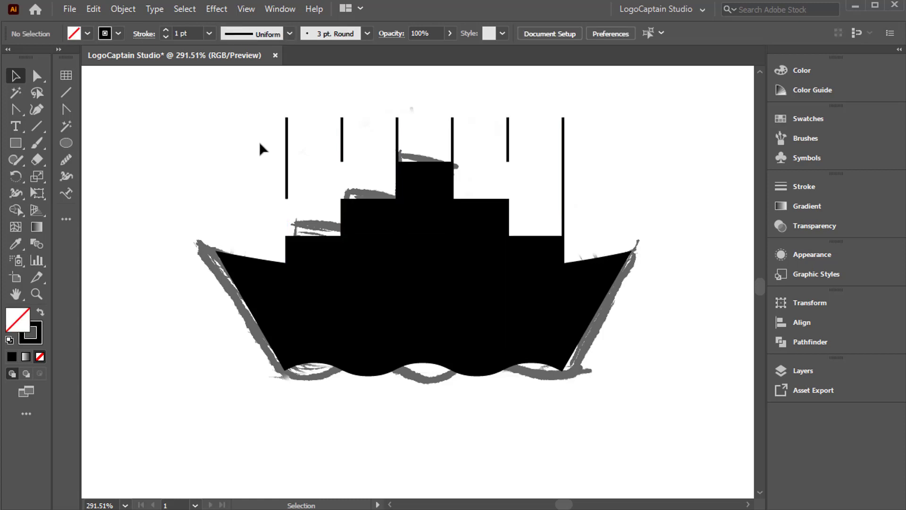
drag(267, 121, 584, 133)
key(Delete)
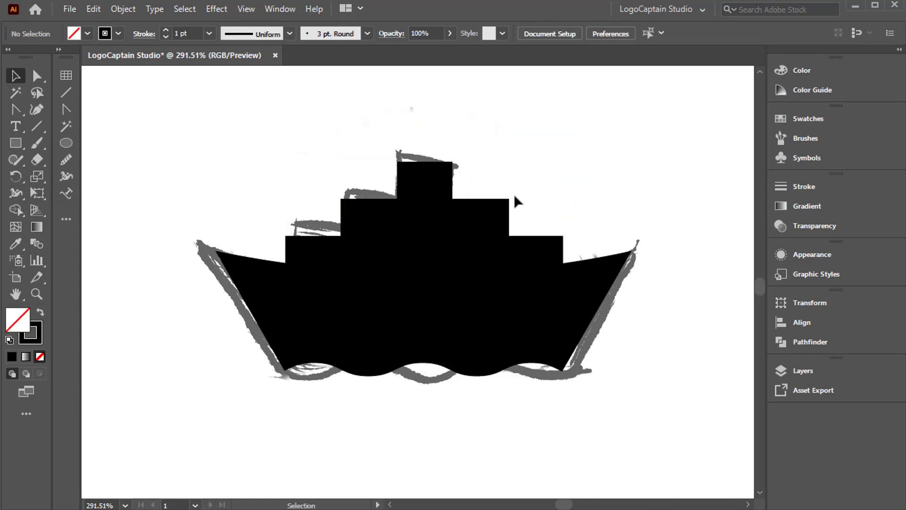
click(472, 317)
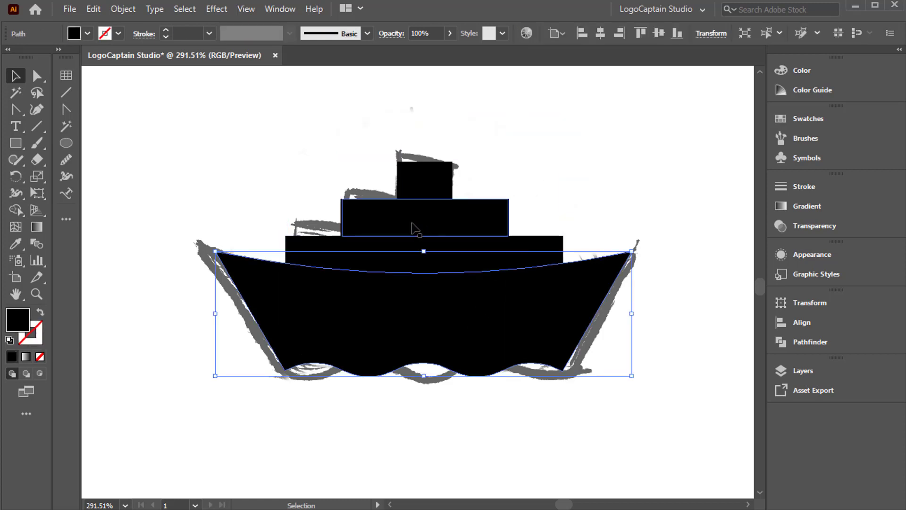
click(230, 182)
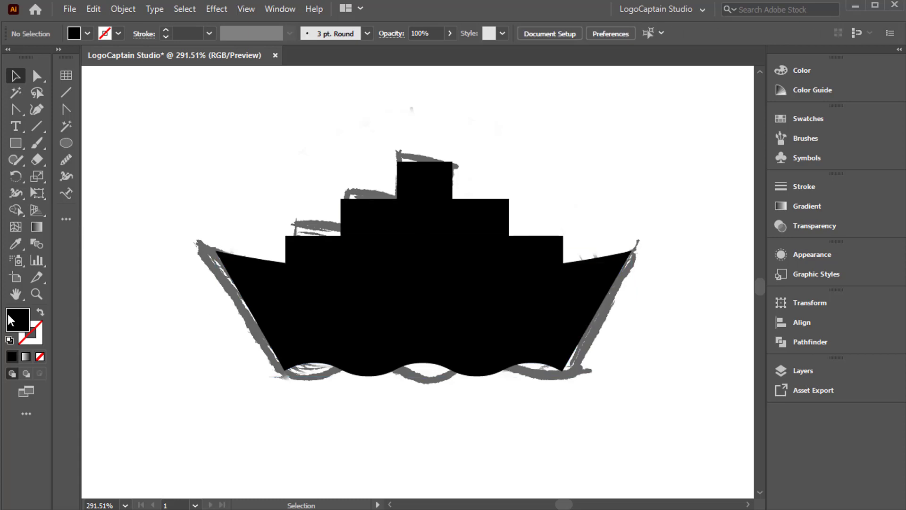
click(39, 293)
alt+click(407, 267)
alt+click(407, 266)
alt+click(408, 267)
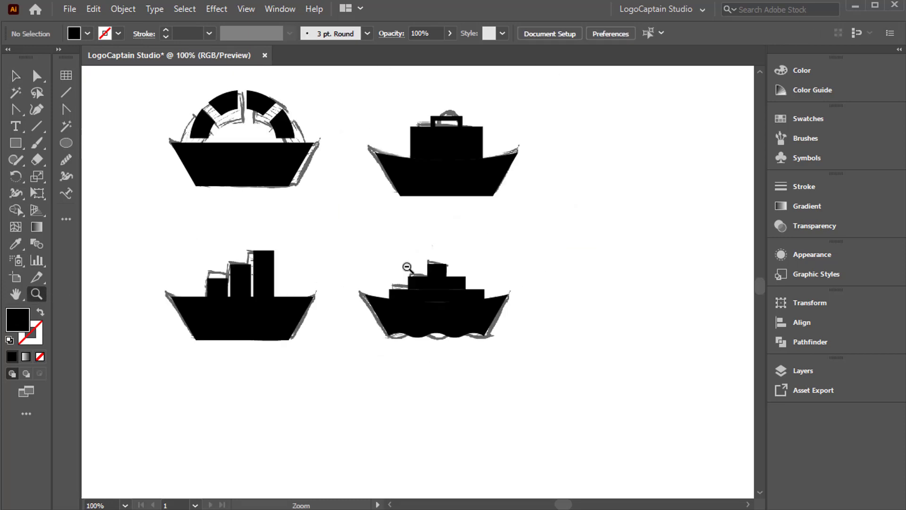
Unlock the sketch image and hide it so only the four vector boats remain on the artboard.
click(14, 294)
click(124, 9)
click(151, 124)
click(123, 9)
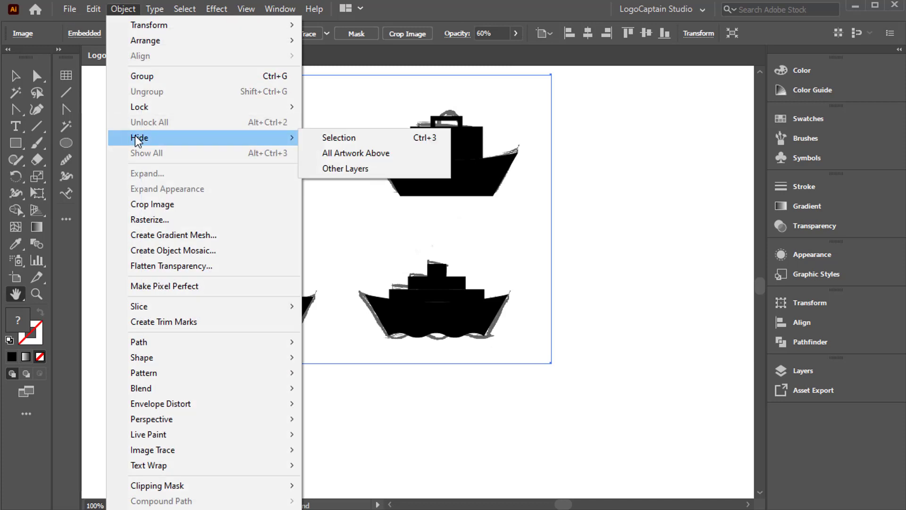
click(340, 137)
drag(220, 300, 265, 348)
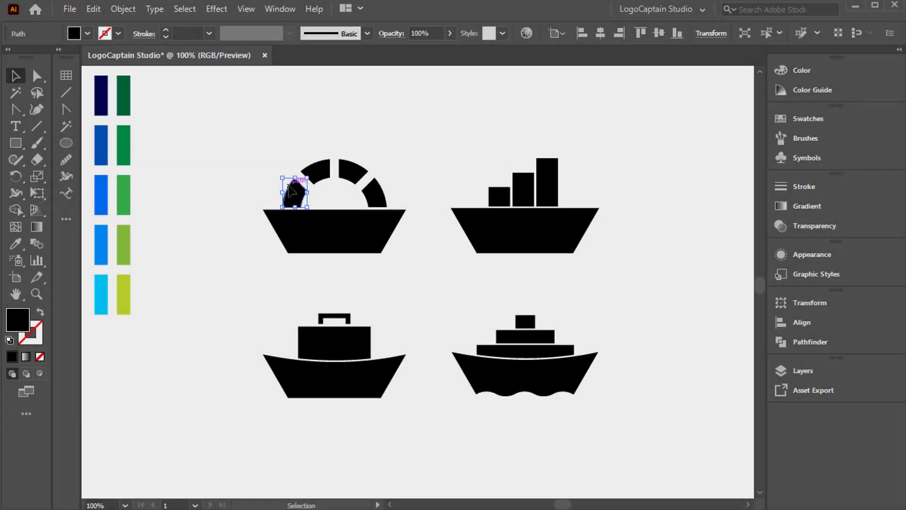
Fill the ring boat's hull with the dark navy palette colour using the Eyedropper.
click(340, 228)
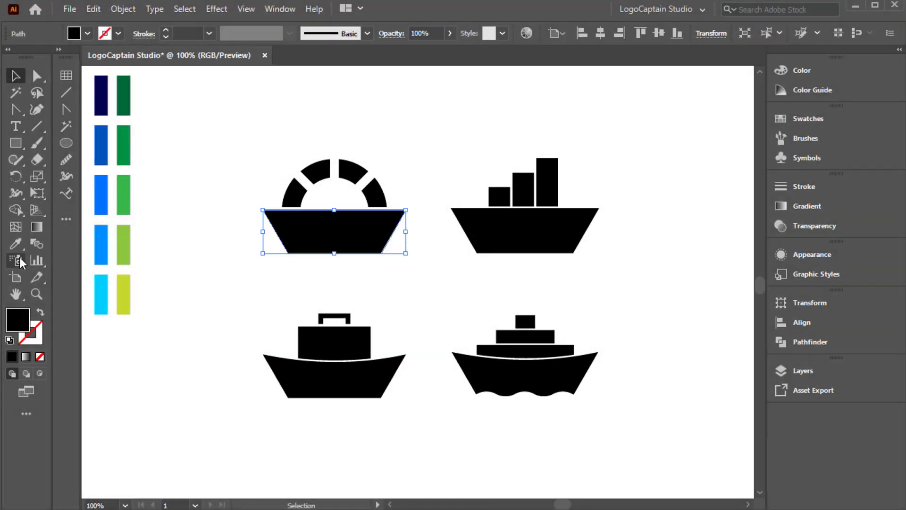
click(16, 244)
click(102, 94)
key(v)
click(190, 183)
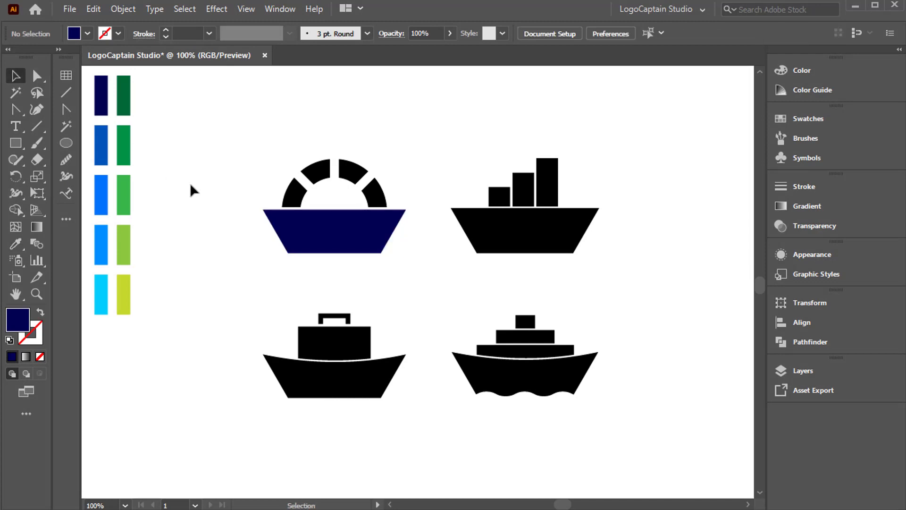
Colour the ring's two left segments with the second and third blue swatches, the darker one on the outer segment.
click(293, 193)
key(i)
click(17, 76)
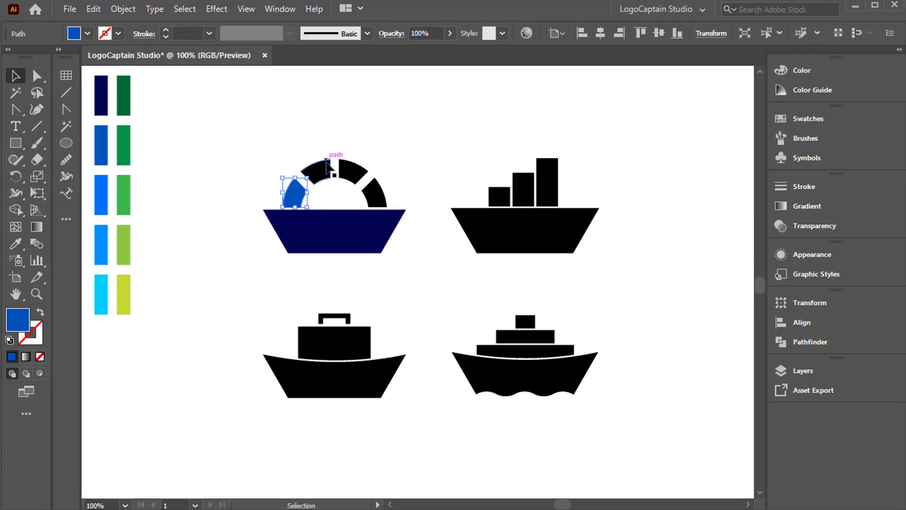
click(325, 169)
click(17, 244)
click(101, 203)
click(20, 77)
Colour the ring's two right segments with the fourth blue and cyan swatches, cyan on the outer segment.
click(348, 171)
click(17, 245)
click(101, 244)
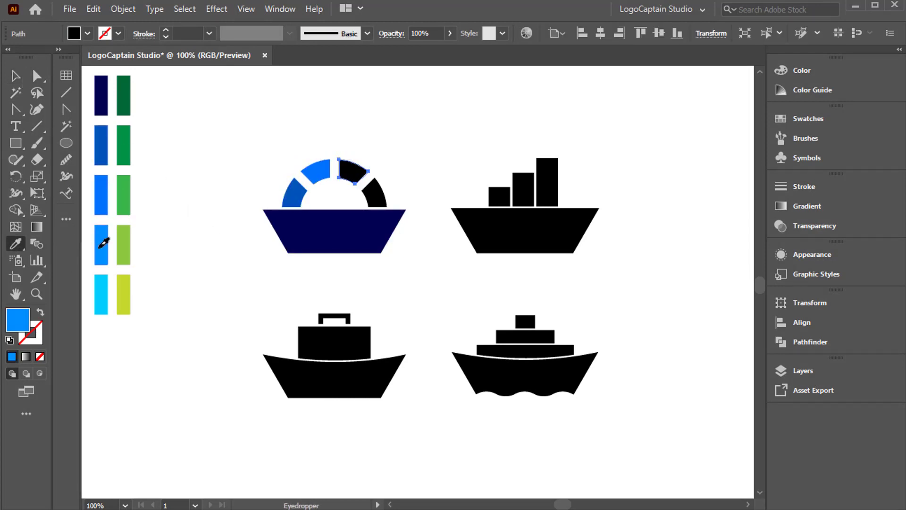
click(18, 77)
click(376, 194)
click(17, 245)
click(101, 295)
click(18, 77)
Colour the wavy boat's three stacked boxes from top to bottom with the cyan, fourth blue and second blue swatches.
click(525, 322)
click(17, 245)
click(100, 294)
click(18, 77)
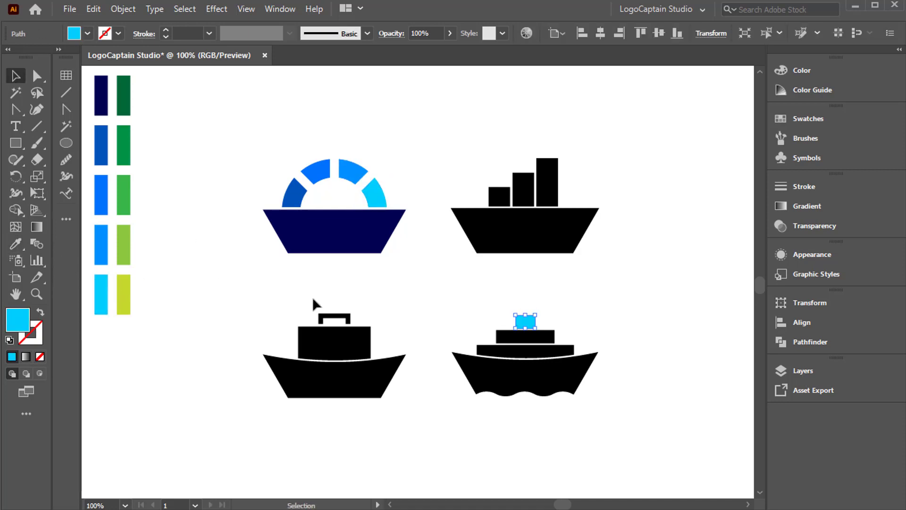
click(525, 336)
click(17, 244)
click(101, 245)
click(18, 76)
click(525, 351)
click(17, 77)
Fill the wavy-bottomed boat's hull with the dark navy swatch.
click(519, 377)
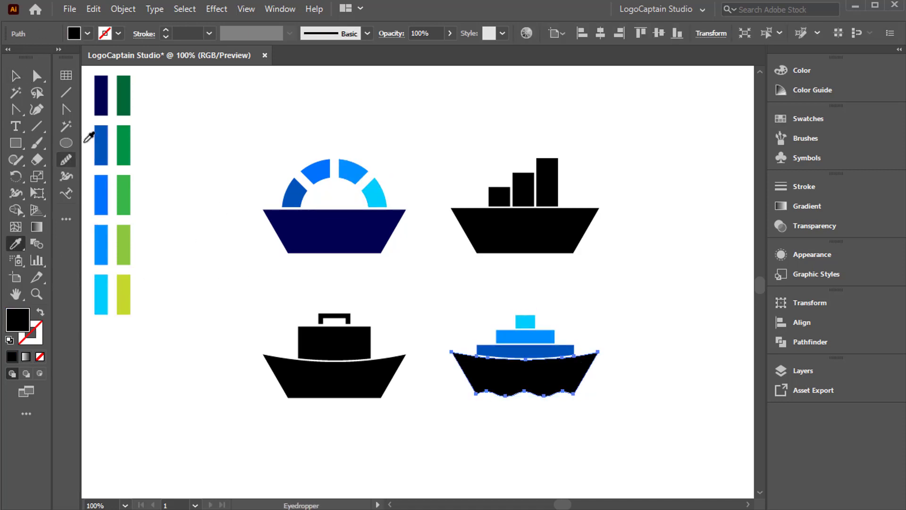
click(17, 244)
click(101, 94)
key(v)
click(242, 348)
Fill the suitcase boat's hull with the dark navy swatch.
click(317, 392)
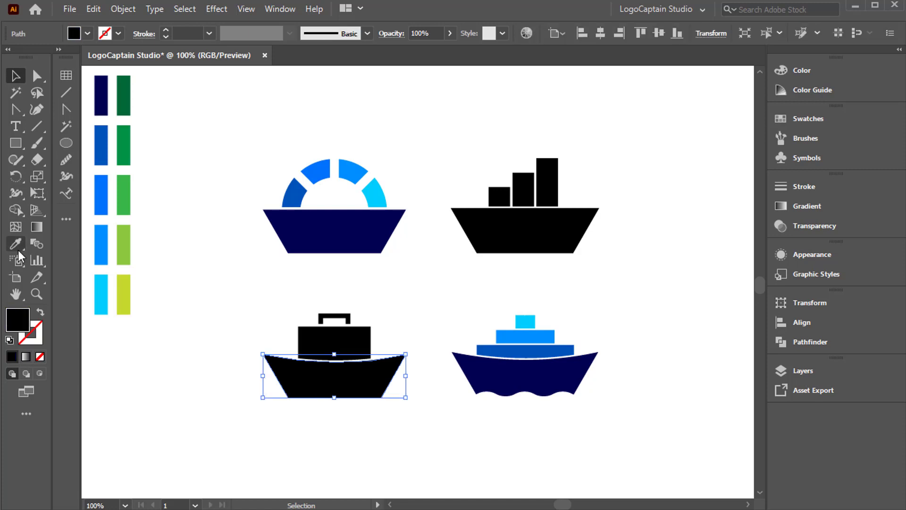
click(17, 244)
click(101, 100)
click(102, 146)
click(101, 192)
click(101, 96)
click(16, 76)
Colour the suitcase body with the second blue swatch and its handle with the third blue swatch.
click(335, 342)
click(16, 244)
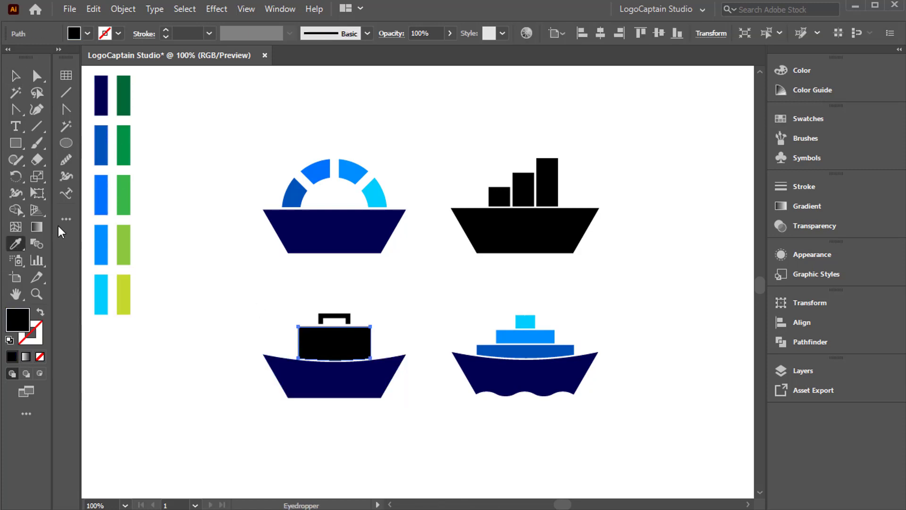
click(101, 146)
click(16, 76)
drag(326, 298, 346, 318)
click(16, 244)
click(102, 195)
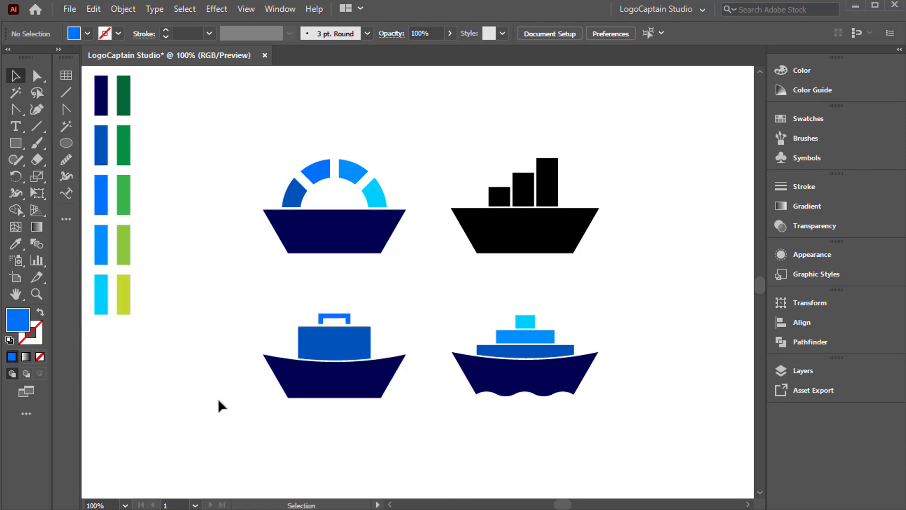
Fill the bar-chart boat's hull with the dark navy swatch.
click(524, 231)
click(16, 244)
click(101, 94)
click(16, 76)
Colour the three chart bars from shortest to tallest with the second, third and fourth blue swatches.
click(499, 195)
click(16, 244)
click(101, 146)
click(16, 77)
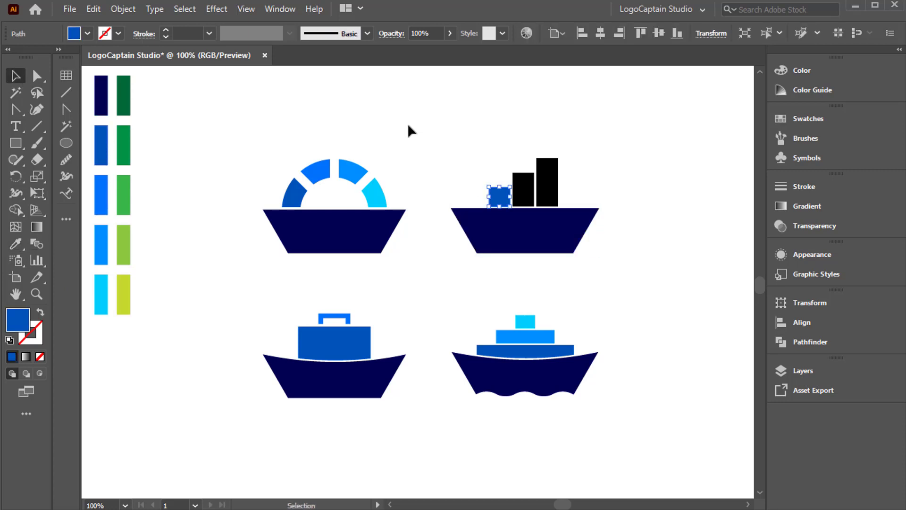
click(523, 189)
click(17, 245)
click(102, 193)
click(16, 76)
click(547, 184)
click(16, 244)
click(101, 245)
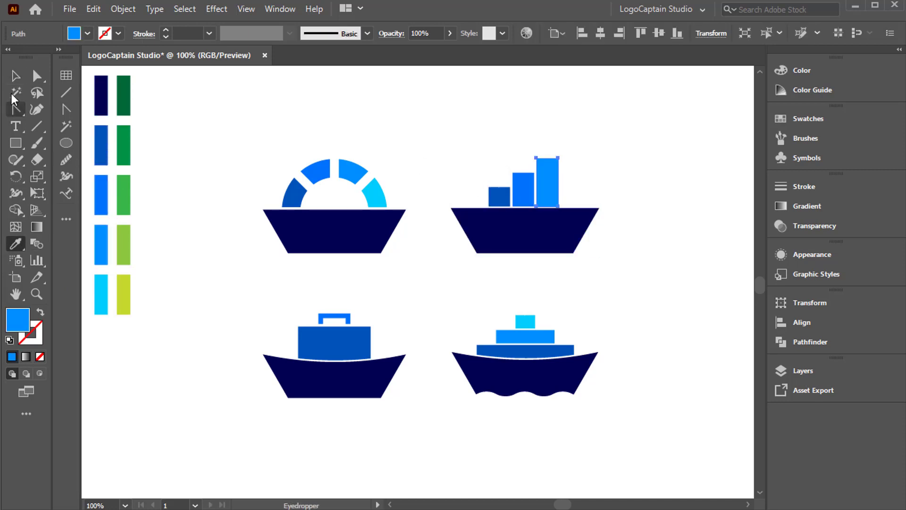
click(16, 77)
click(216, 165)
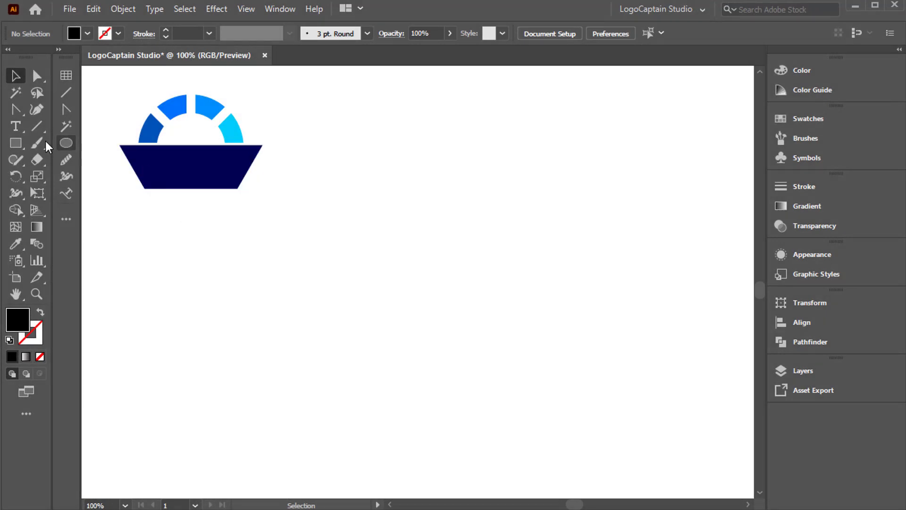
Add the text "BoltWave" in the empty area below the ring boat.
key(t)
click(248, 263)
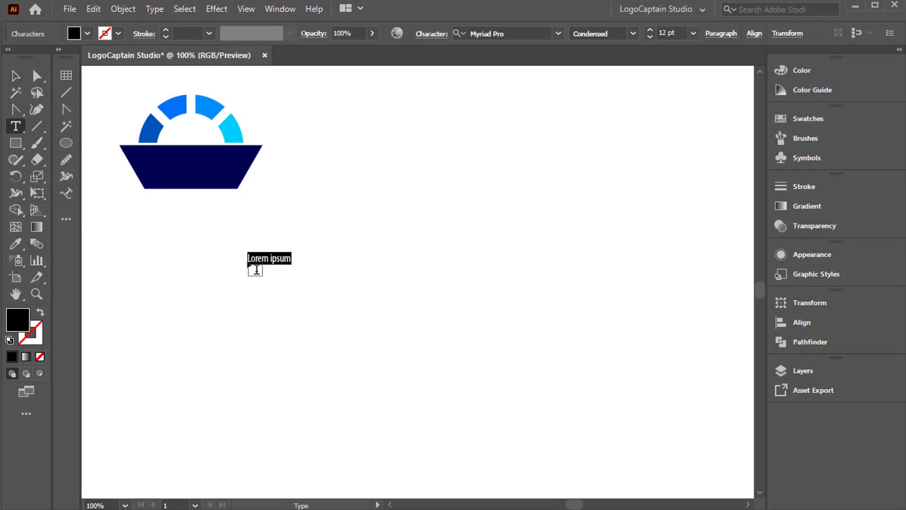
text(Bolt)
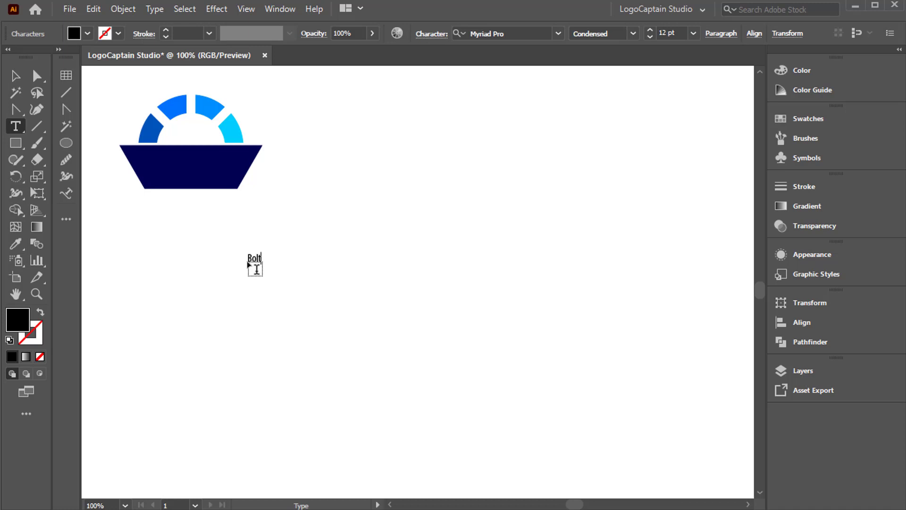
text(Wave)
Scale the BoltWave text up to about 74 pt and move it closer beneath the ring boat.
click(16, 75)
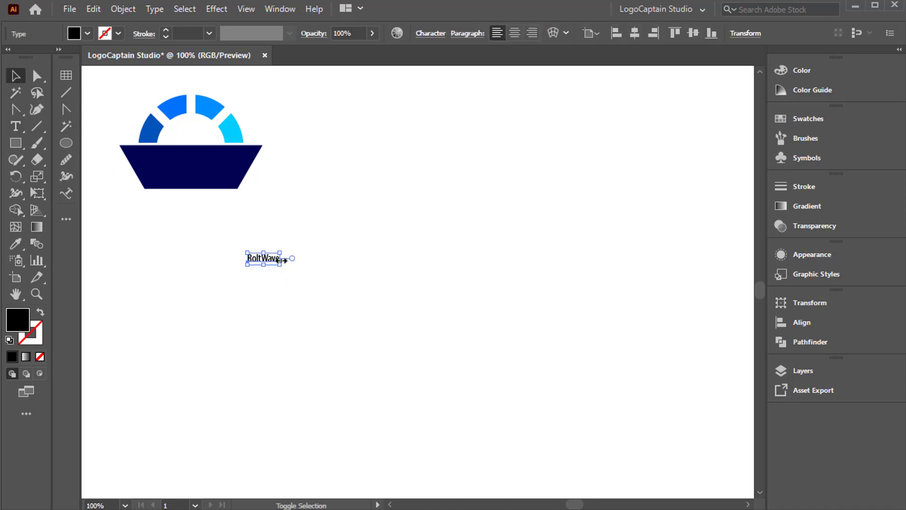
drag(282, 260, 445, 295)
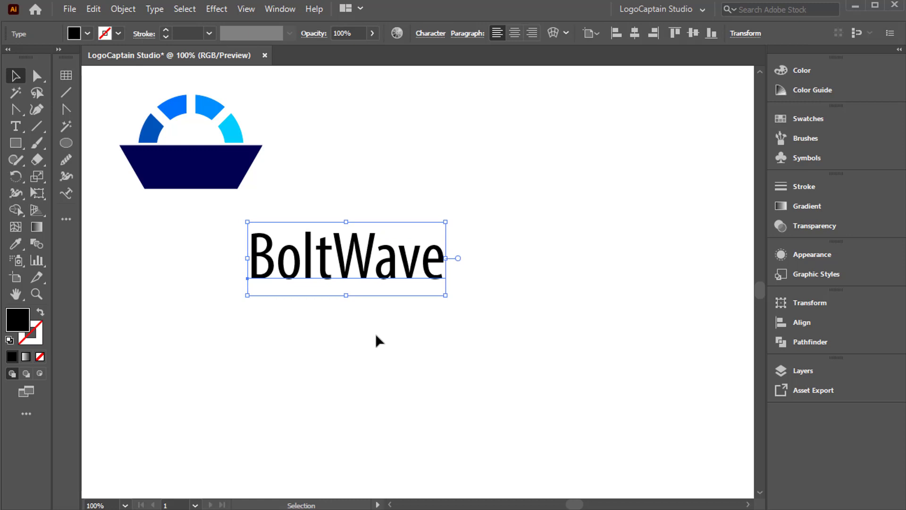
drag(320, 262, 272, 254)
Set the BoltWave text to the Poppins font in the SemiBold style.
click(441, 35)
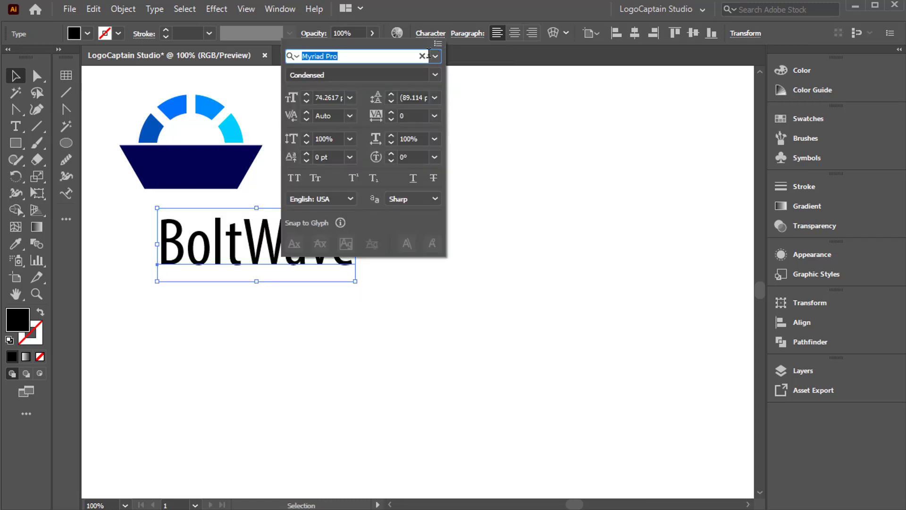
click(435, 56)
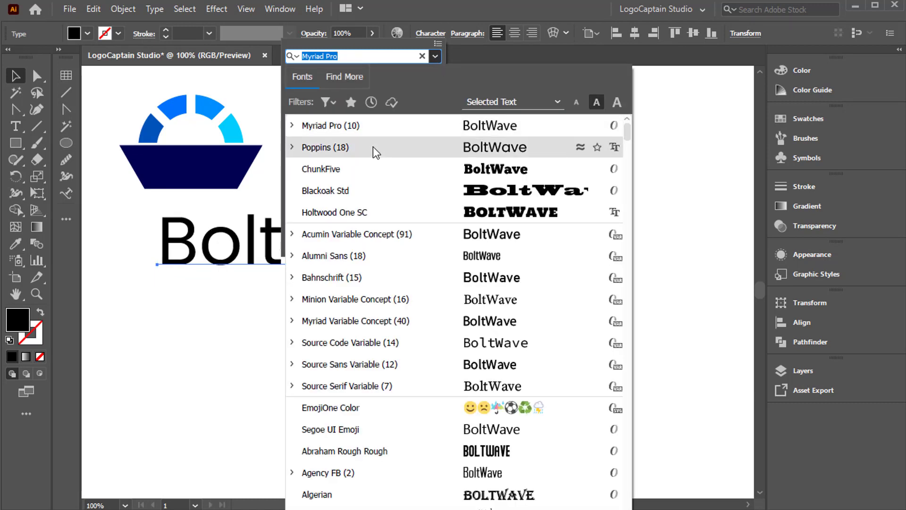
click(372, 146)
click(434, 74)
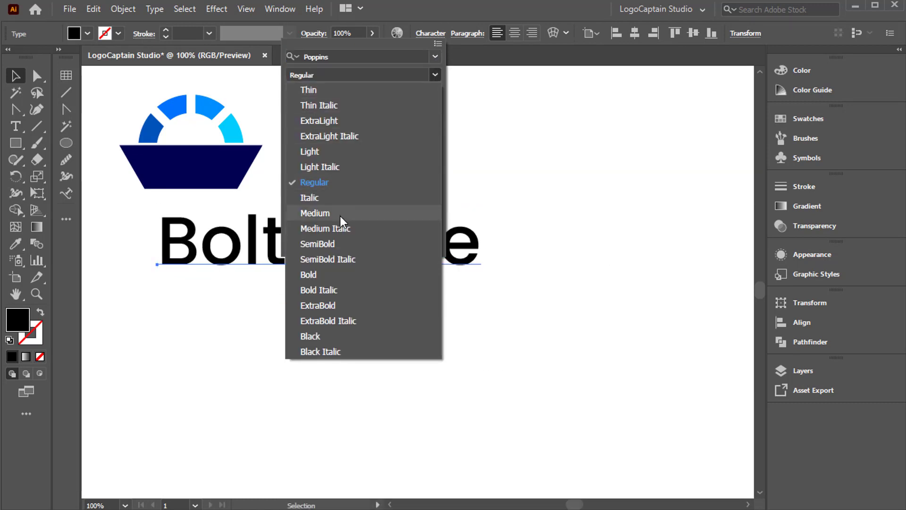
click(338, 243)
click(478, 191)
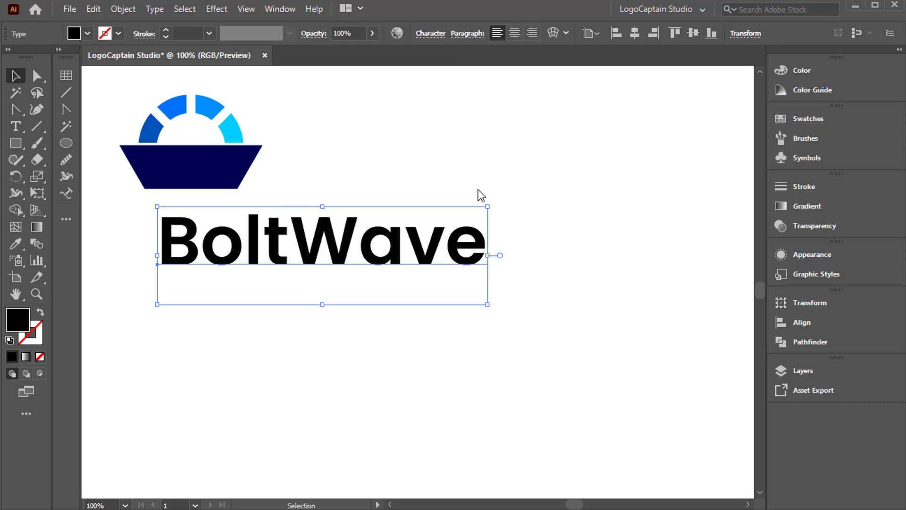
Add a second text line reading "Consulting" below the BoltWave name.
click(14, 128)
click(236, 338)
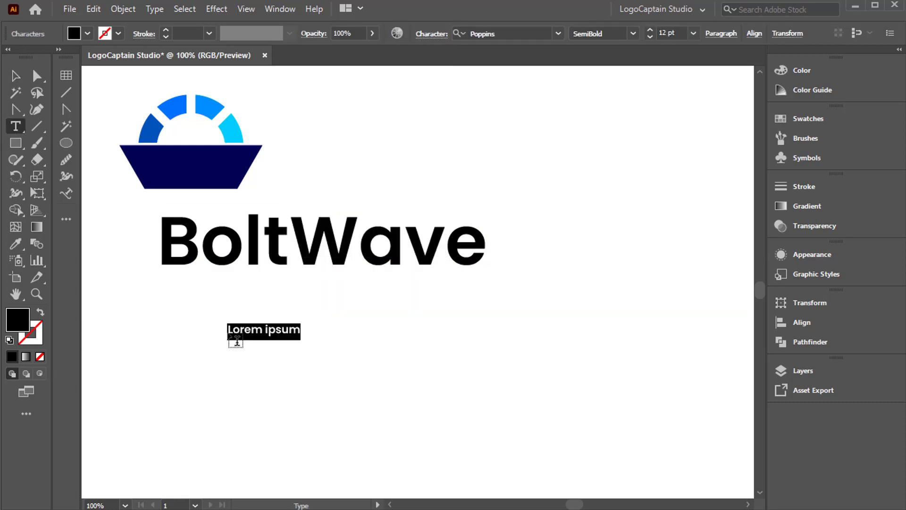
text(Consulting)
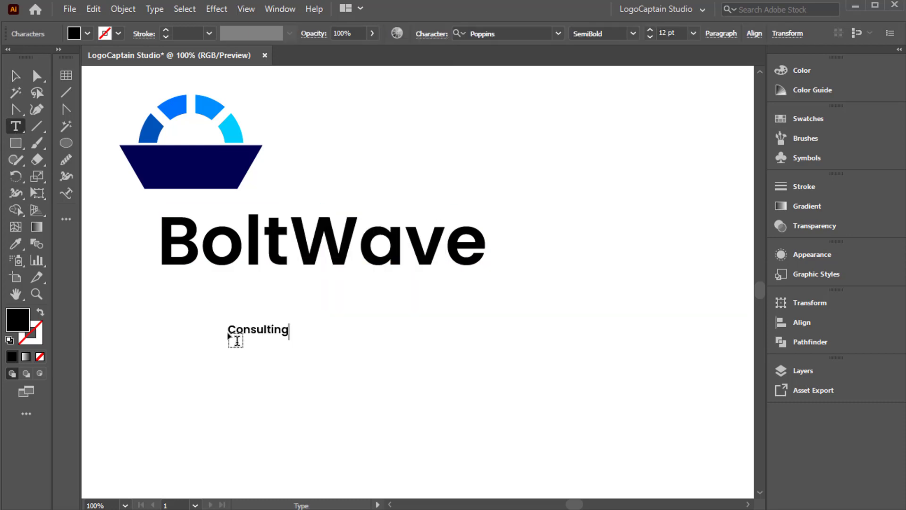
click(15, 76)
Set the Consulting text to all caps with a tracking of 50.
click(429, 35)
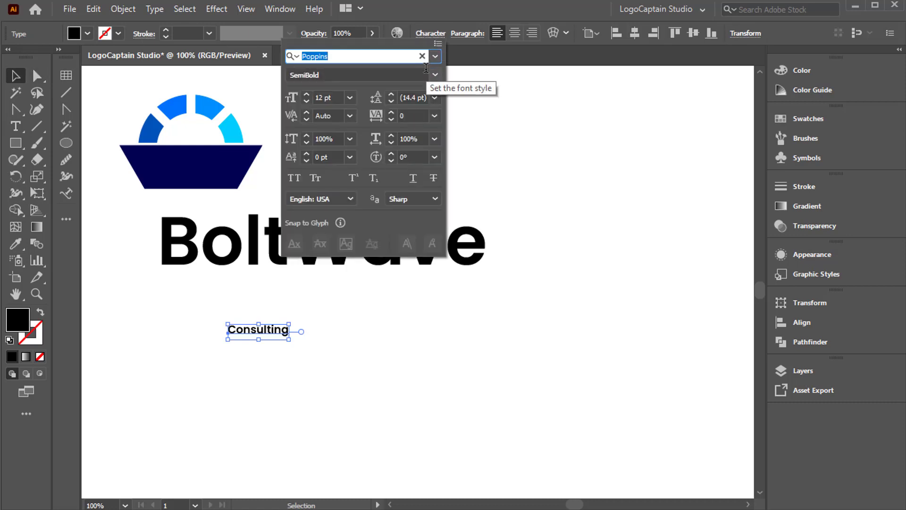
click(294, 179)
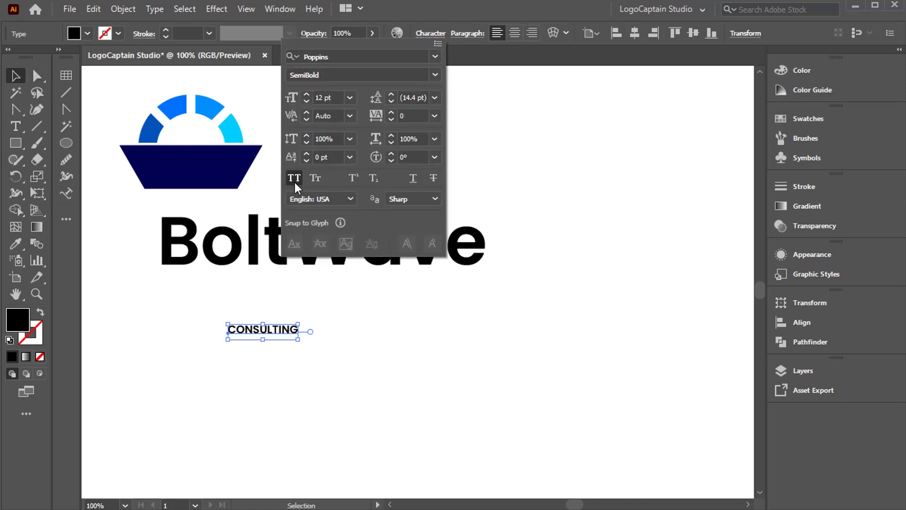
click(394, 116)
text(50)
key(Return)
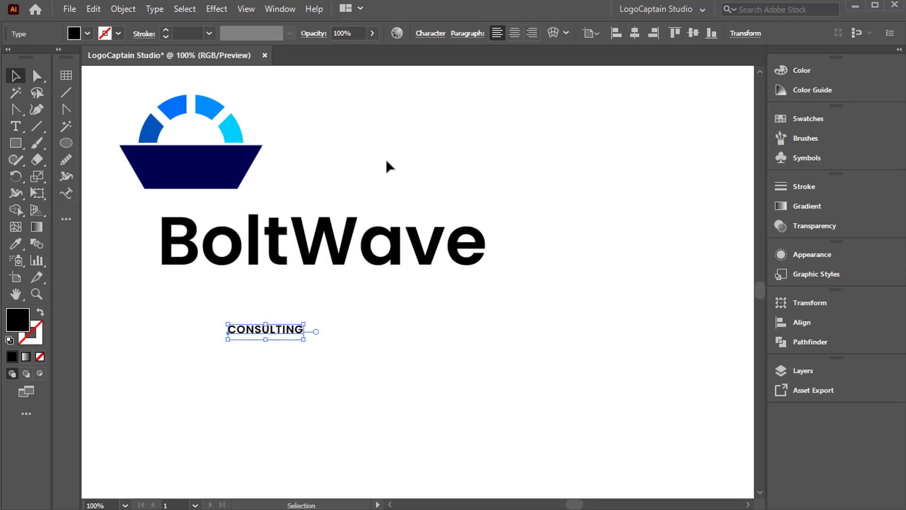
Move BoltWave down and right, clear of the boat, and shift CONSULTING down to the left of it.
click(357, 265)
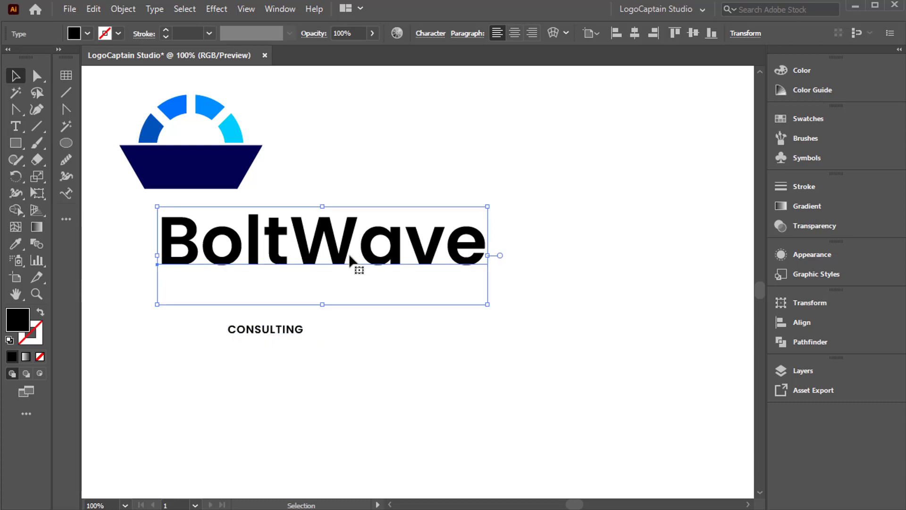
drag(348, 254, 477, 357)
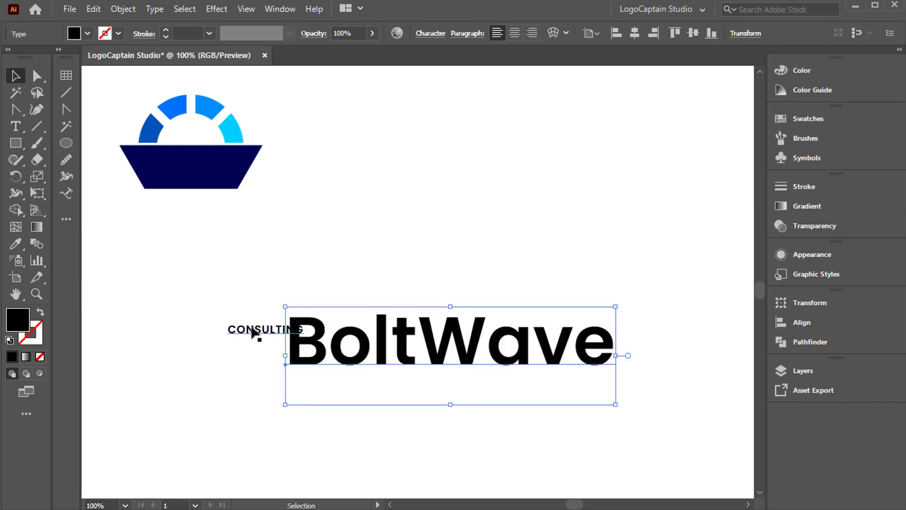
drag(254, 331, 166, 375)
drag(349, 365, 336, 357)
Convert the BoltWave text to outlines.
right_click(335, 356)
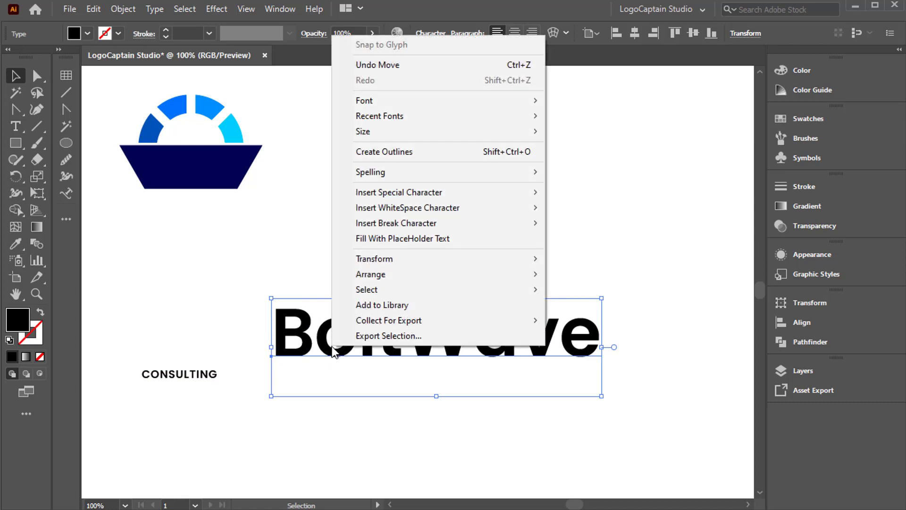
click(391, 151)
click(394, 282)
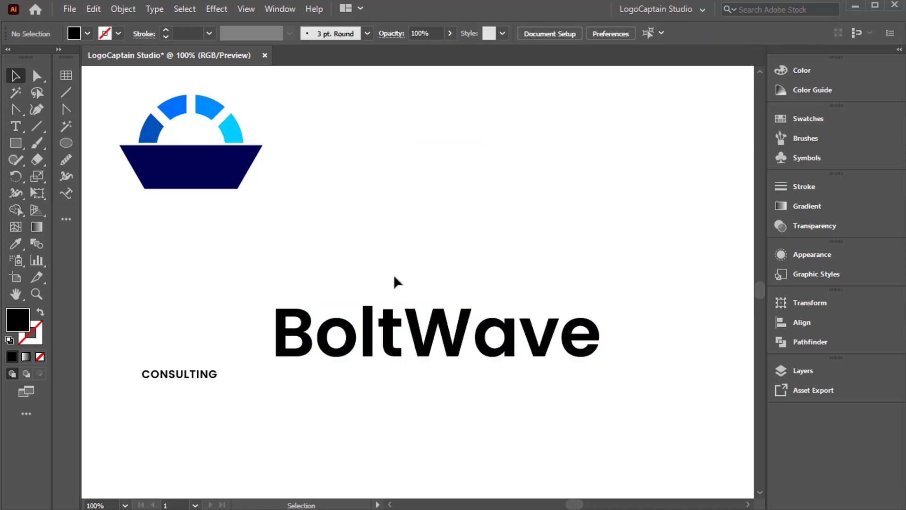
Draw a horizontal line level with the top of the B, running across the first letters of BoltWave.
click(45, 125)
mouse_move(451, 309)
mouse_down()
mouse_move(251, 318)
mouse_move(244, 309)
mouse_up()
key(v)
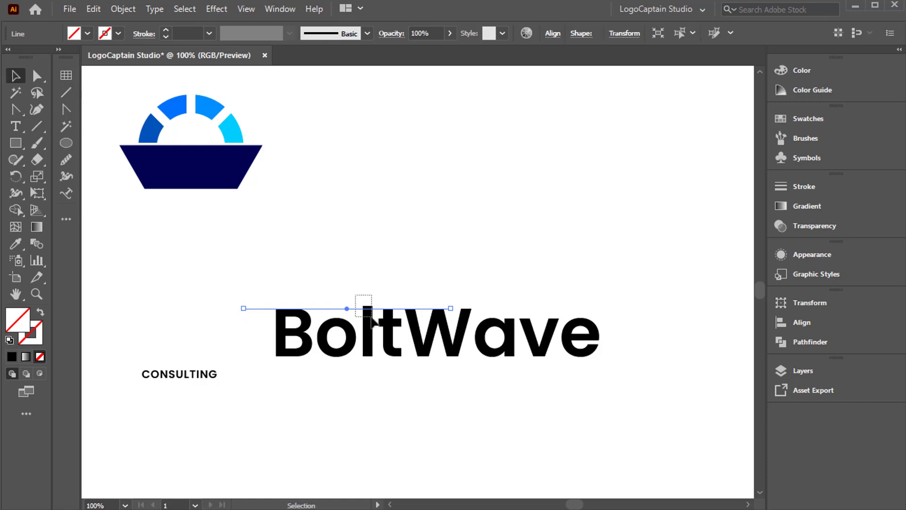
shift+click(371, 316)
click(318, 248)
Ungroup the BoltWave letters and trim the top of the "l" above the horizontal line with Shape Builder.
right_click(370, 339)
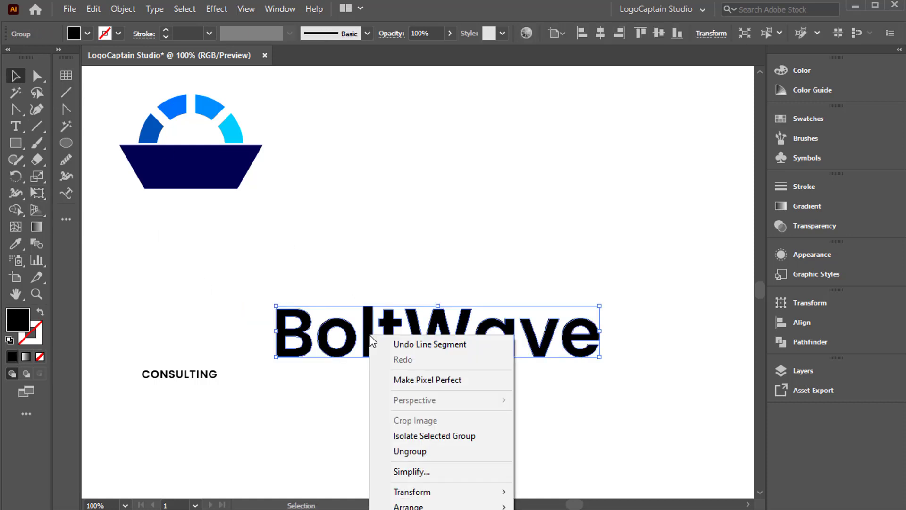
click(415, 452)
click(367, 361)
drag(377, 322, 377, 325)
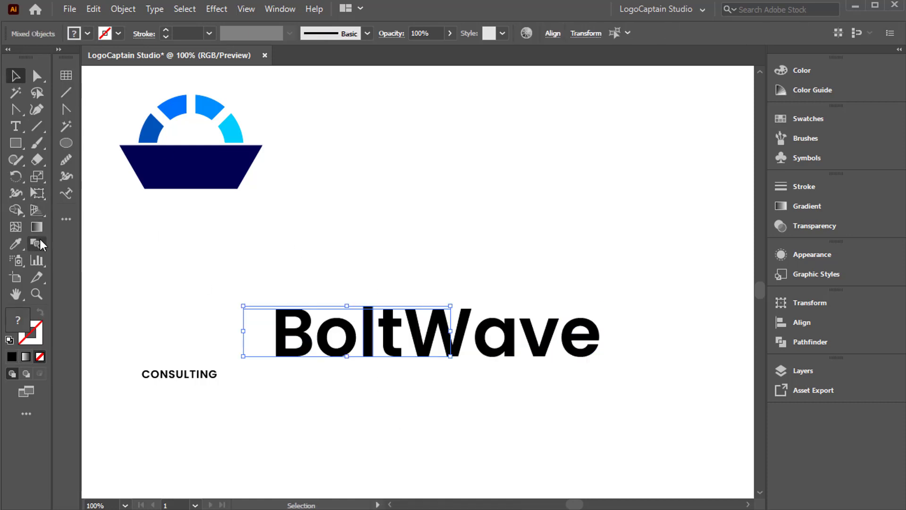
click(15, 210)
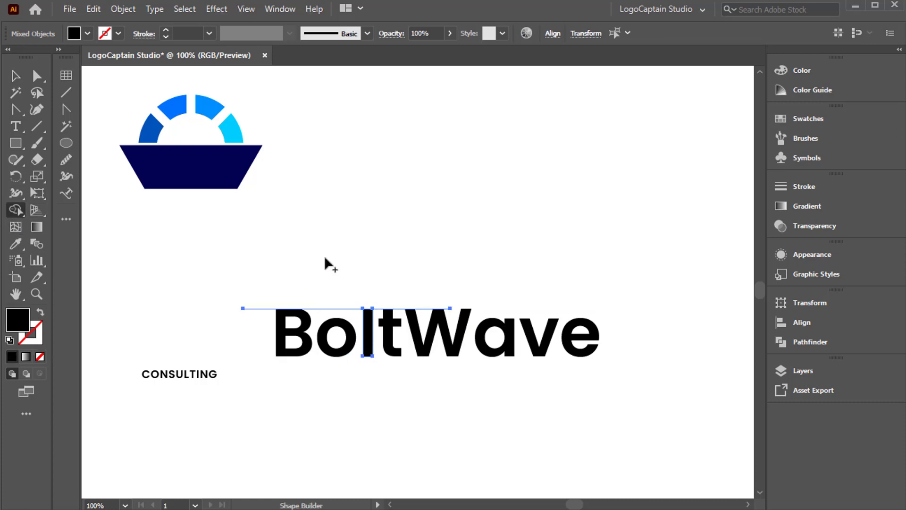
key(v)
Delete the horizontal line and leftover path above the BoltWave letters.
click(341, 290)
click(348, 315)
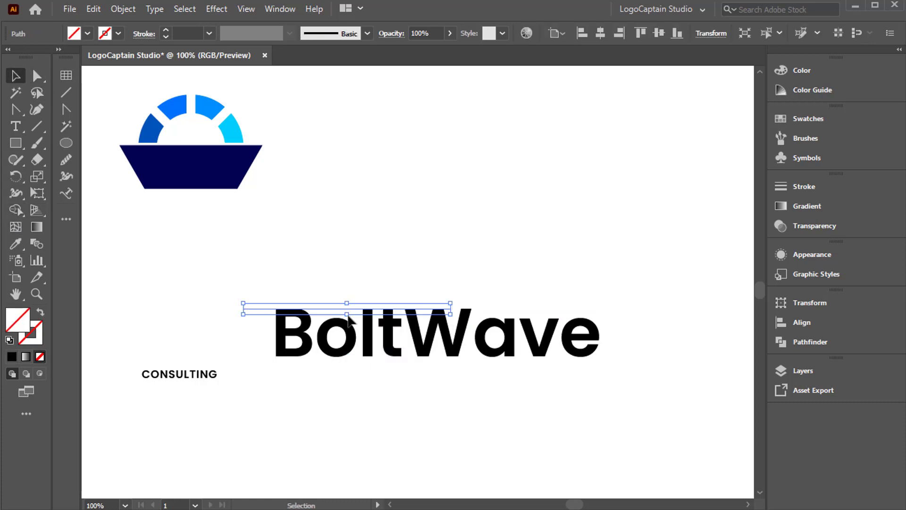
click(347, 288)
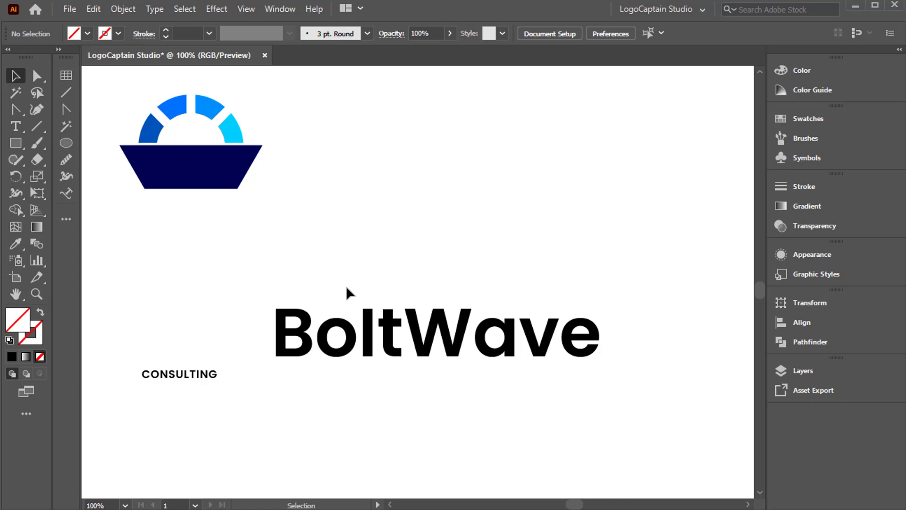
Select the anchor points at the right end of the "t" crossbar in BoltWave.
click(37, 75)
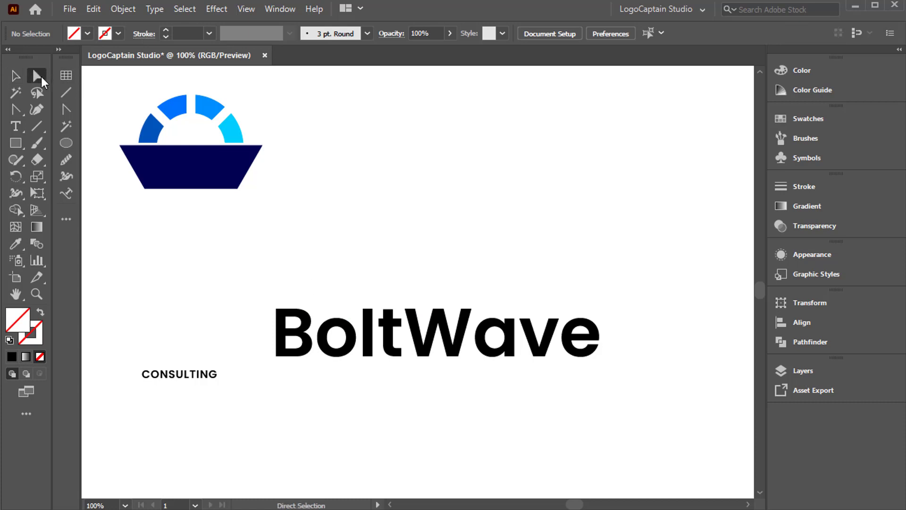
click(404, 336)
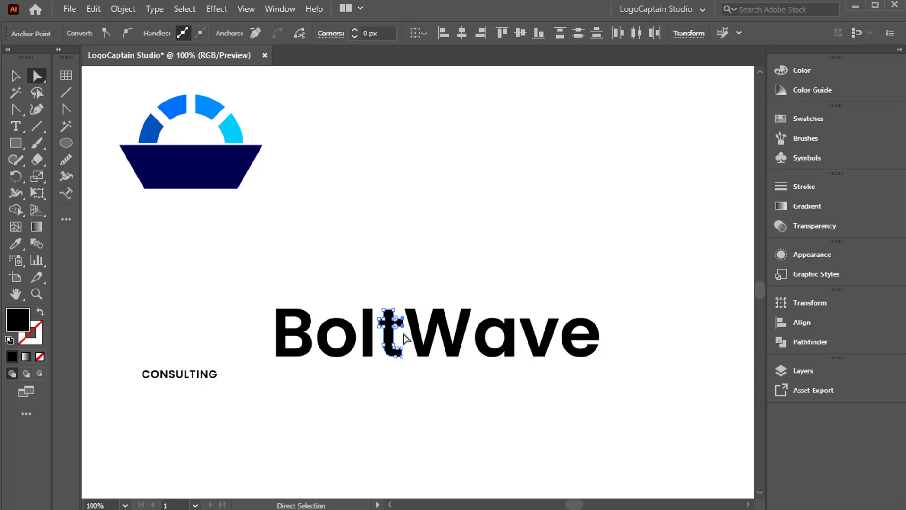
Extend the right end of the "t" crossbar in BoltWave toward the W.
key(Right)
key(Right)
key(Right)
key(Right)
key(v)
click(288, 254)
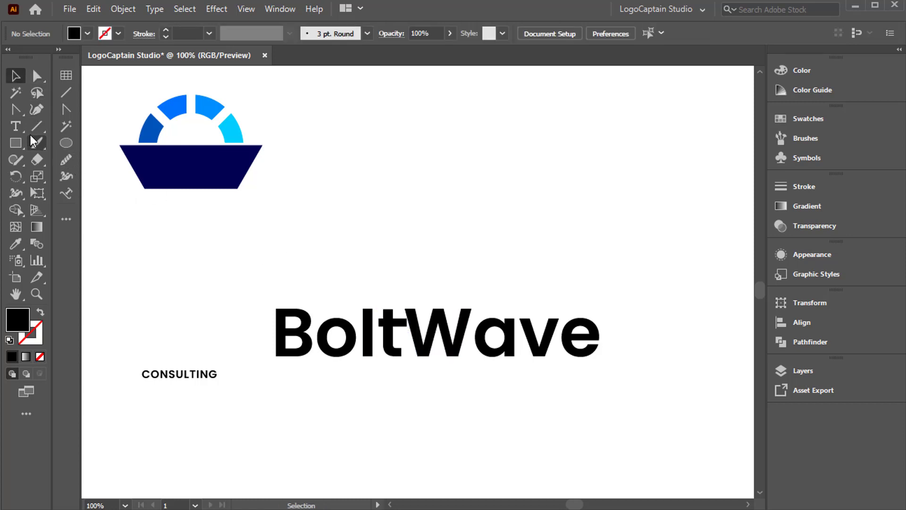
Draw a slanted line along the left edge of the W and nudge it left over the "t" crossbar.
key(backslash)
mouse_move(418, 356)
mouse_down()
mouse_move(415, 304)
mouse_move(405, 307)
mouse_up()
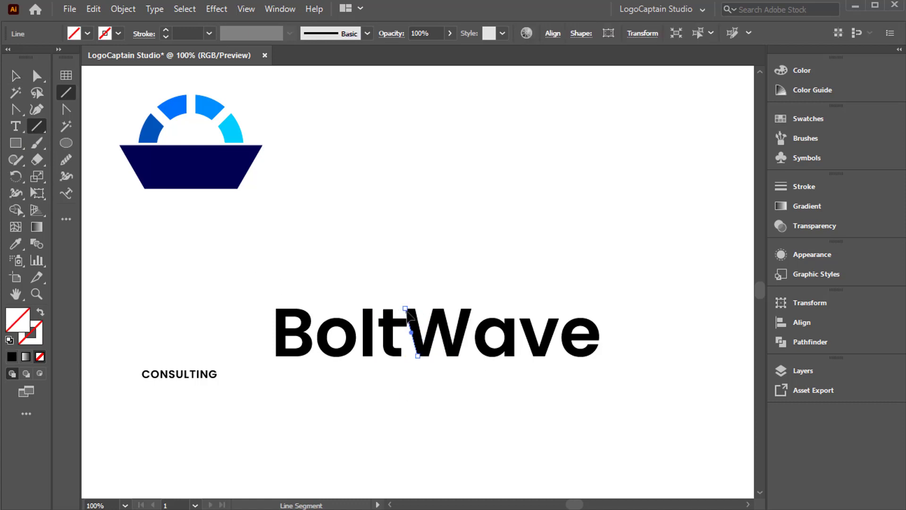
key(v)
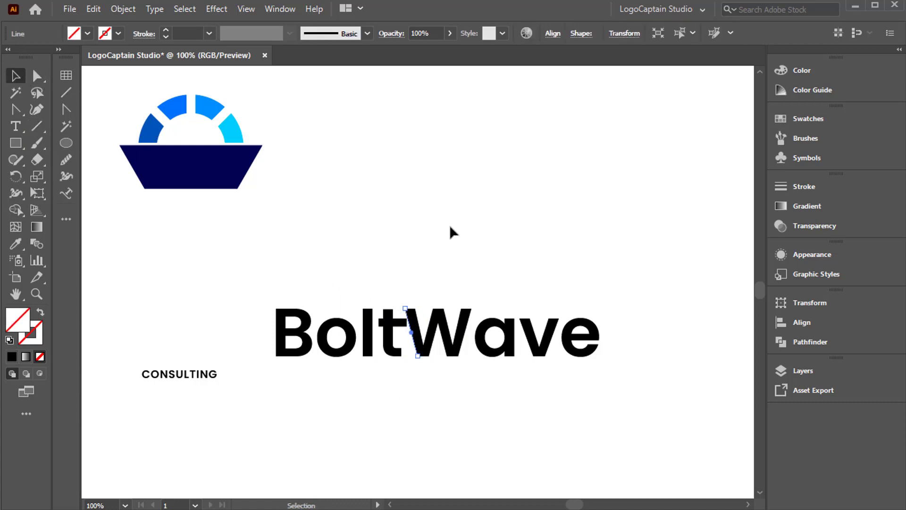
key(Left)
key(Left)
key(Left)
key(Left)
key(Left)
key(Left)
key(Left)
key(Left)
key(Left)
key(Left)
key(Left)
key(Left)
key(Left)
Trim the end of the "t" crossbar along the slanted line with Shape Builder and delete the line.
shift+click(395, 349)
key(shift+m)
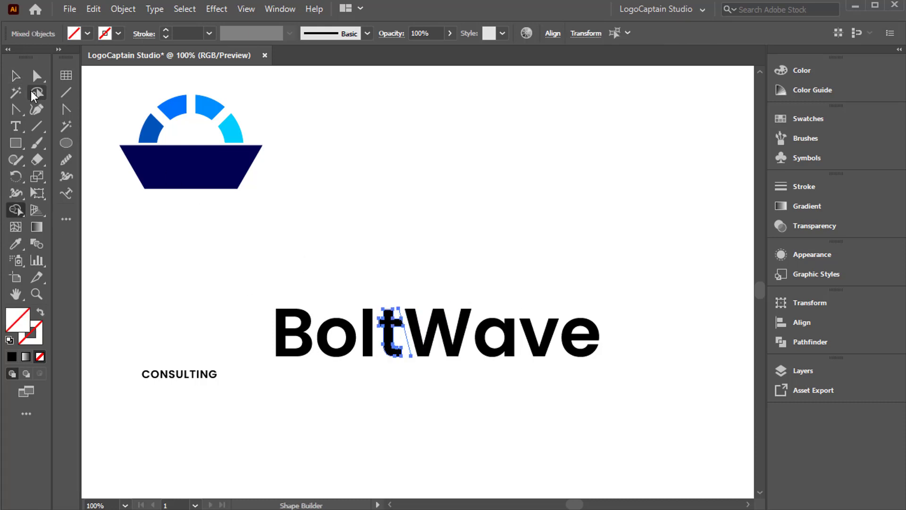
click(15, 75)
click(406, 268)
click(409, 348)
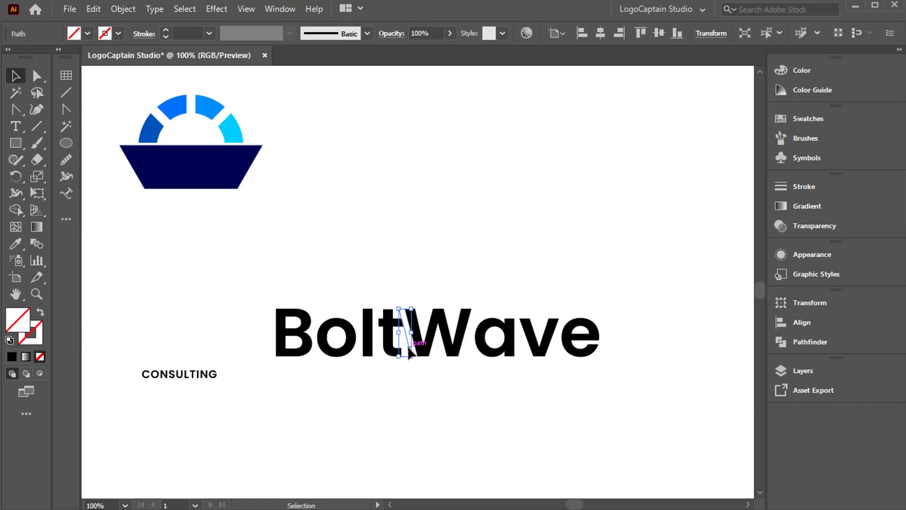
key(Delete)
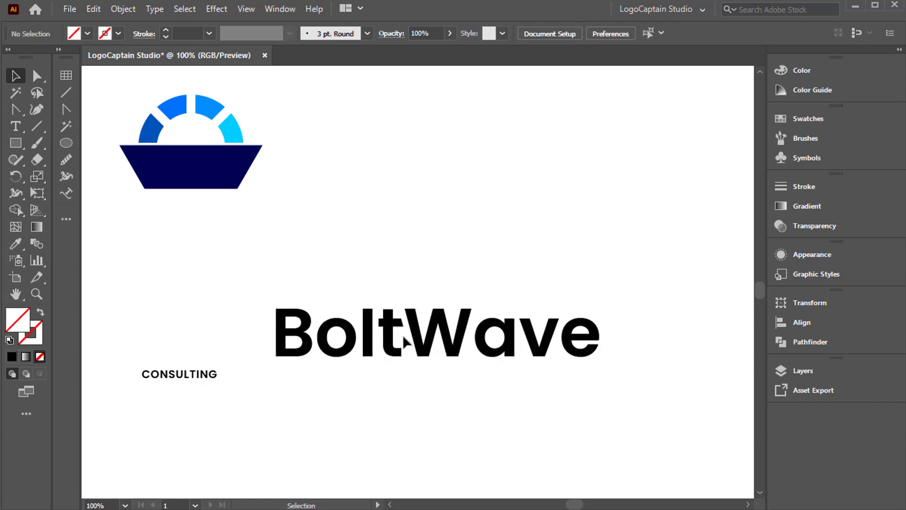
Enlarge the CONSULTING text and place it directly beneath BoltWave, aligned with the left edge of the B.
drag(283, 267, 400, 354)
click(367, 395)
click(204, 379)
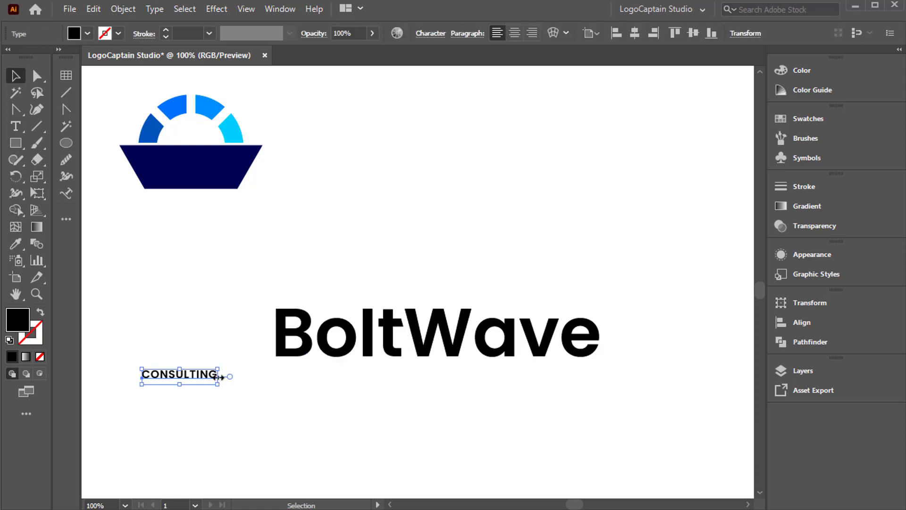
drag(218, 377, 309, 401)
drag(300, 373, 393, 376)
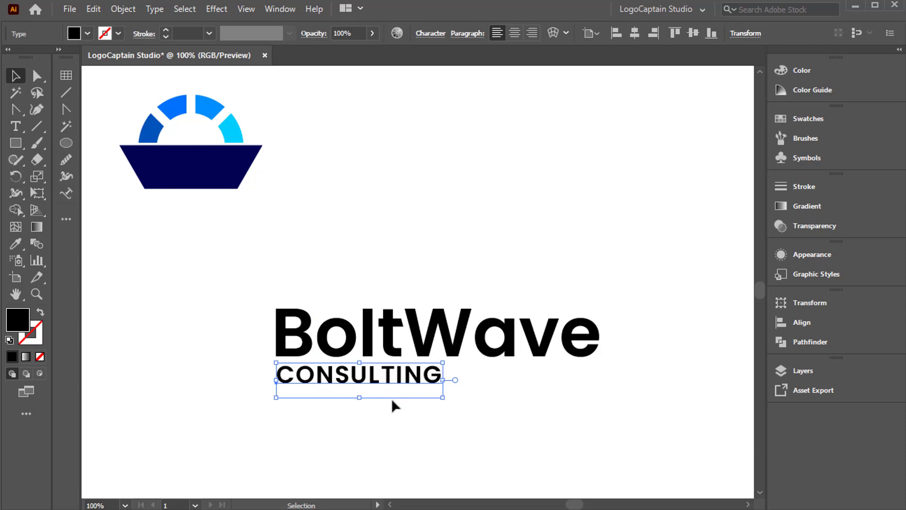
Set the tracking of the CONSULTING text to 300.
click(429, 34)
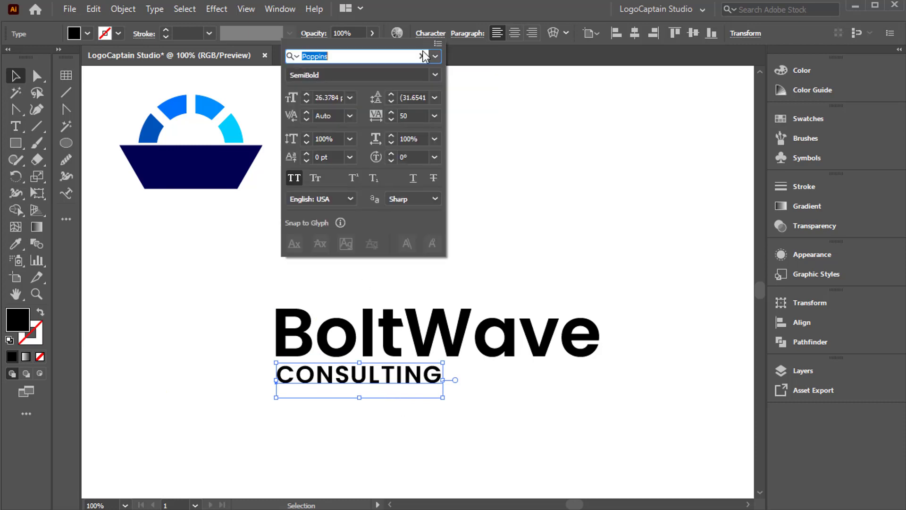
click(409, 115)
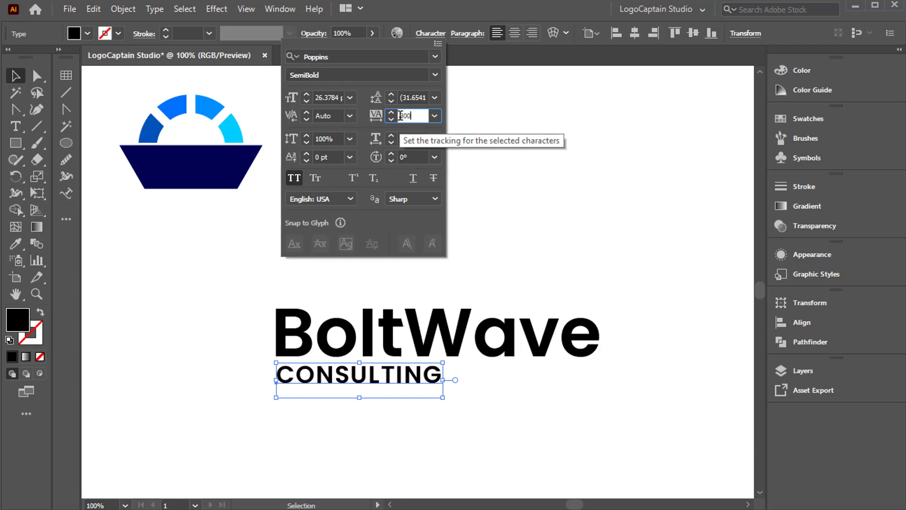
text(300)
key(Return)
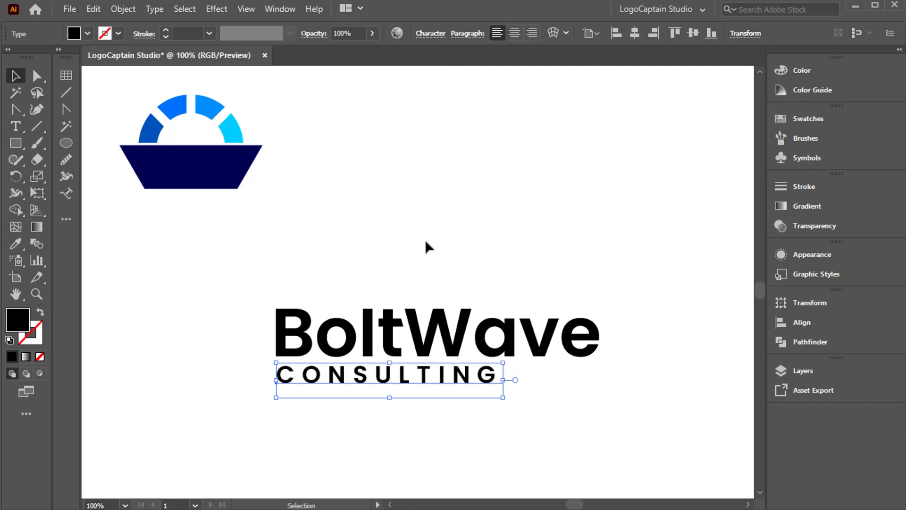
Move CONSULTING toward the middle beneath BoltWave and widen its letter tracking further.
drag(466, 379, 490, 382)
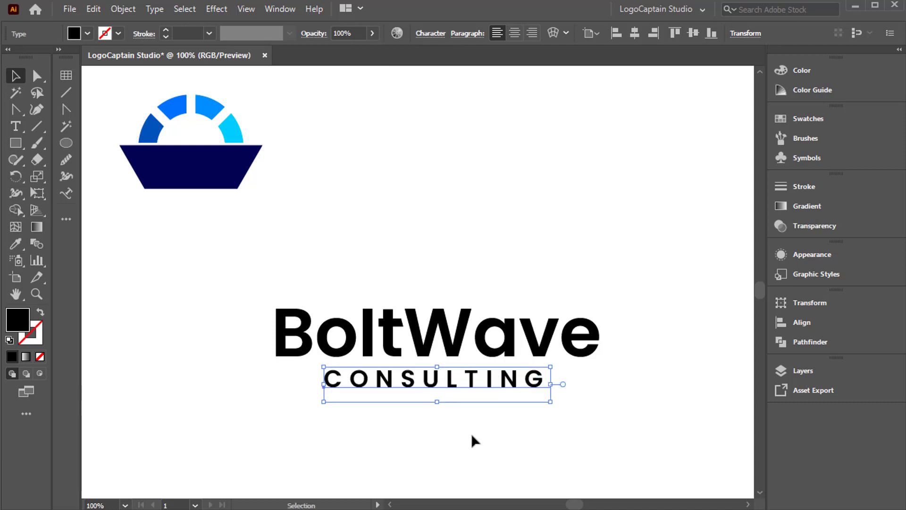
click(431, 34)
drag(395, 114, 394, 114)
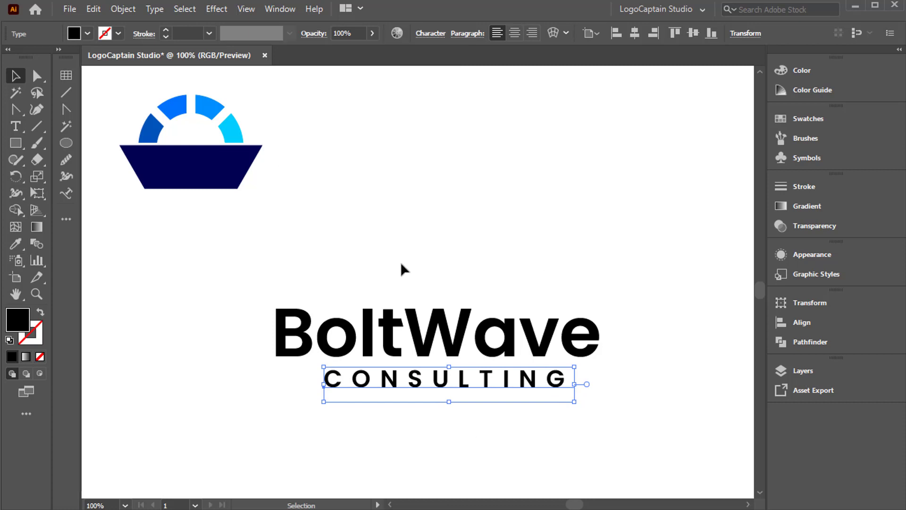
Convert the CONSULTING text to outlines.
right_click(400, 262)
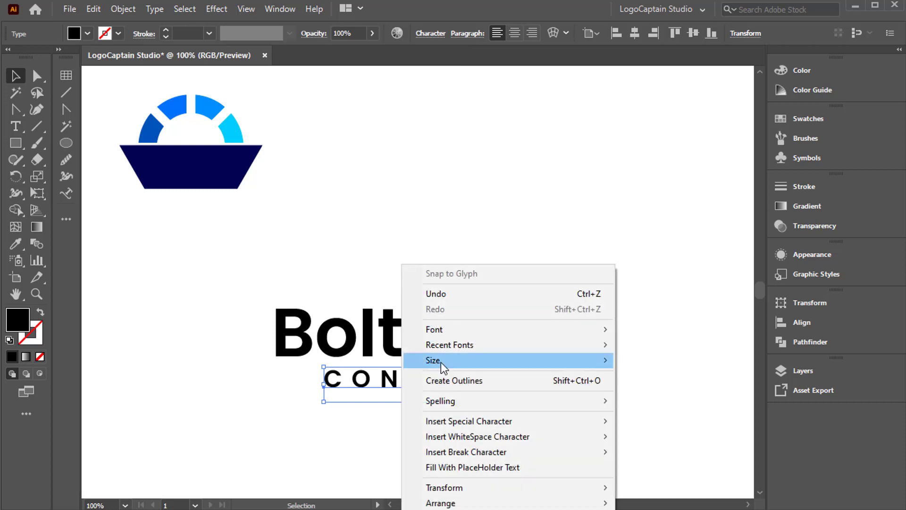
click(461, 380)
click(423, 249)
click(441, 319)
click(435, 282)
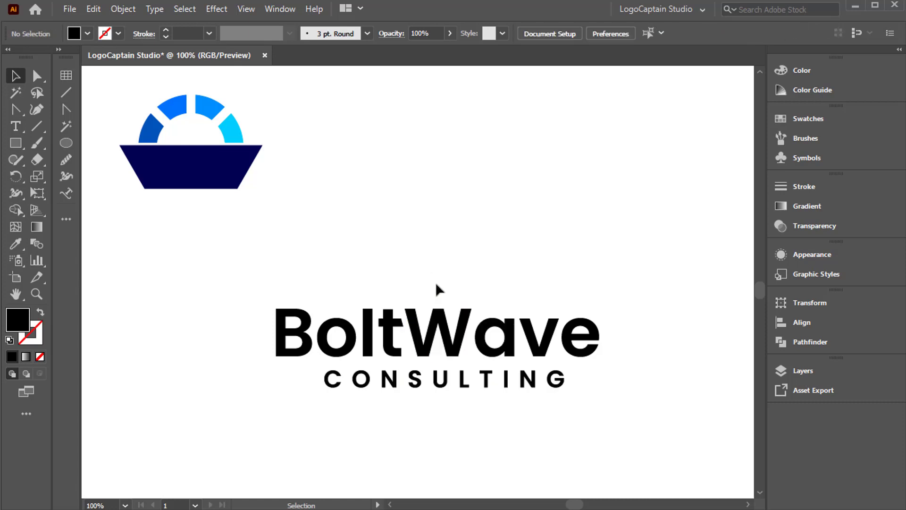
Recolour the letters of "Wave" with the medium blue of the ring's leftmost segment using the Eyedropper.
drag(434, 282, 614, 335)
key(i)
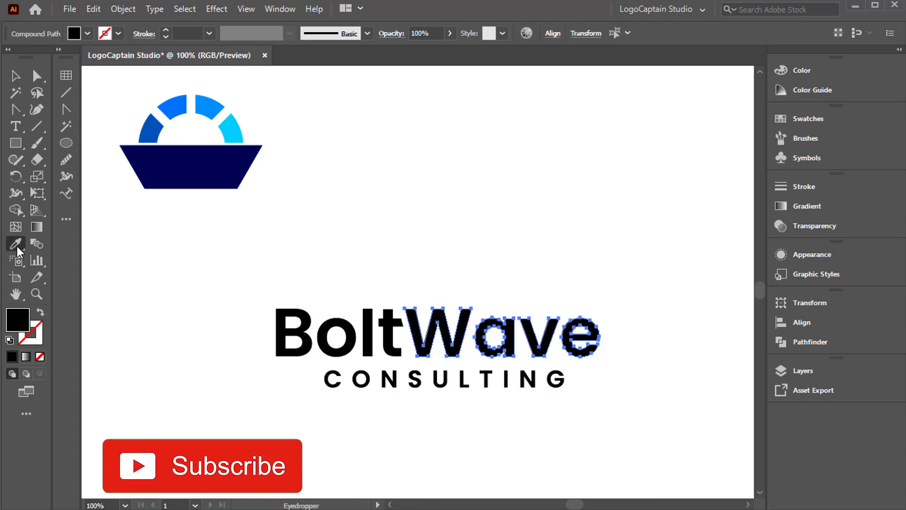
click(158, 136)
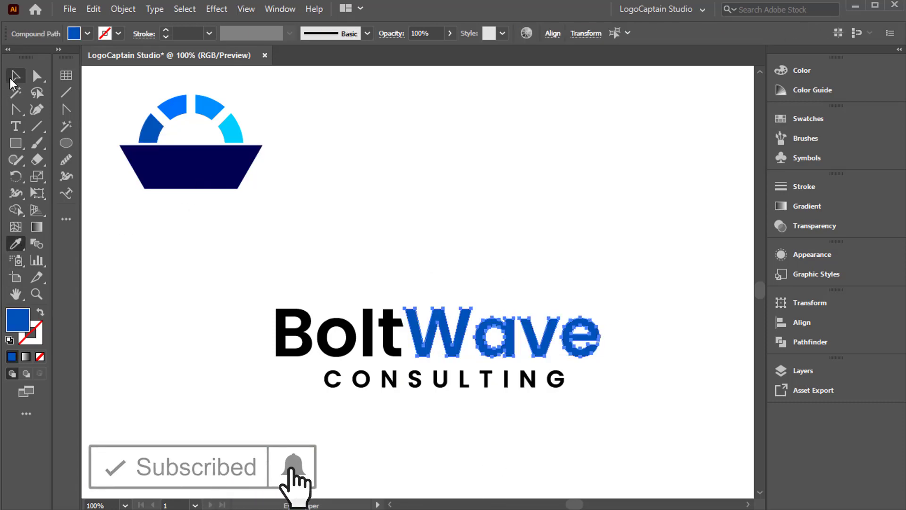
Recolour the letters of "Bolt" with the dark navy of the boat hull using the Eyedropper.
key(v)
drag(224, 291, 399, 347)
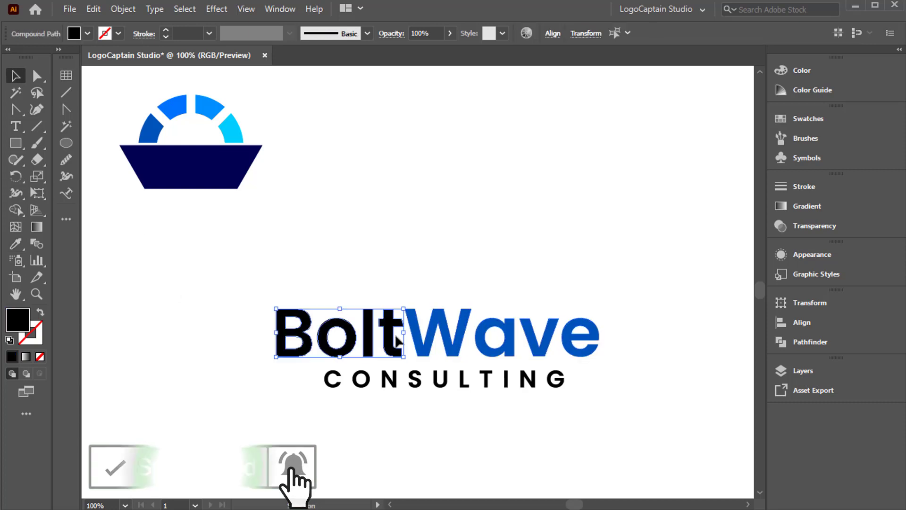
click(14, 248)
click(189, 166)
key(v)
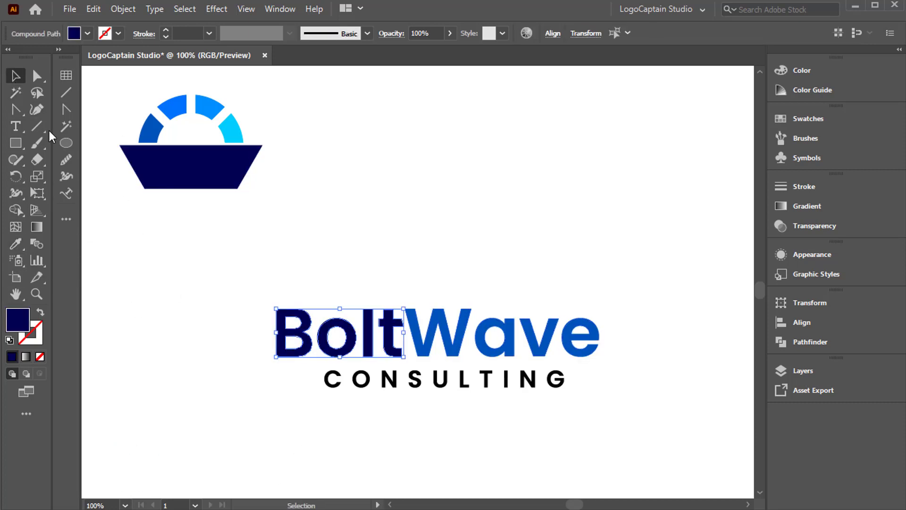
Fill the CONSULTING lettering with a dark grey swatch.
click(355, 383)
click(87, 33)
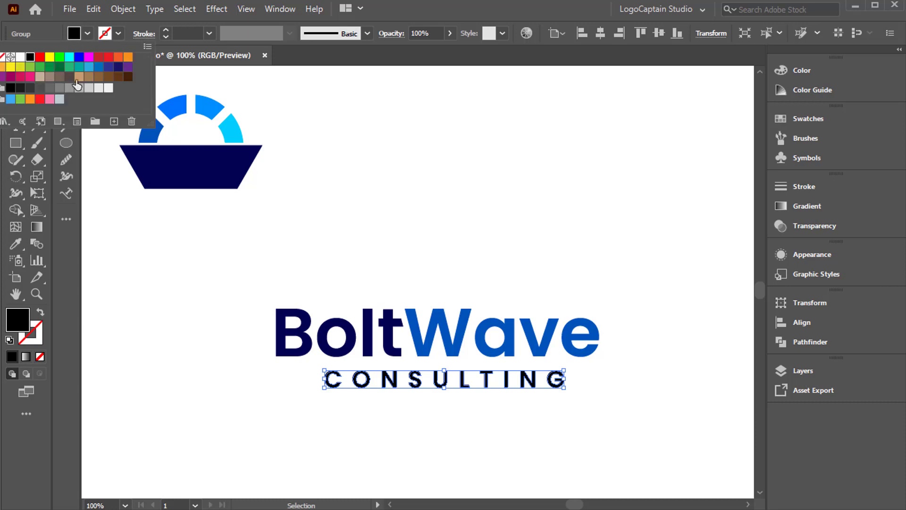
click(38, 89)
click(30, 88)
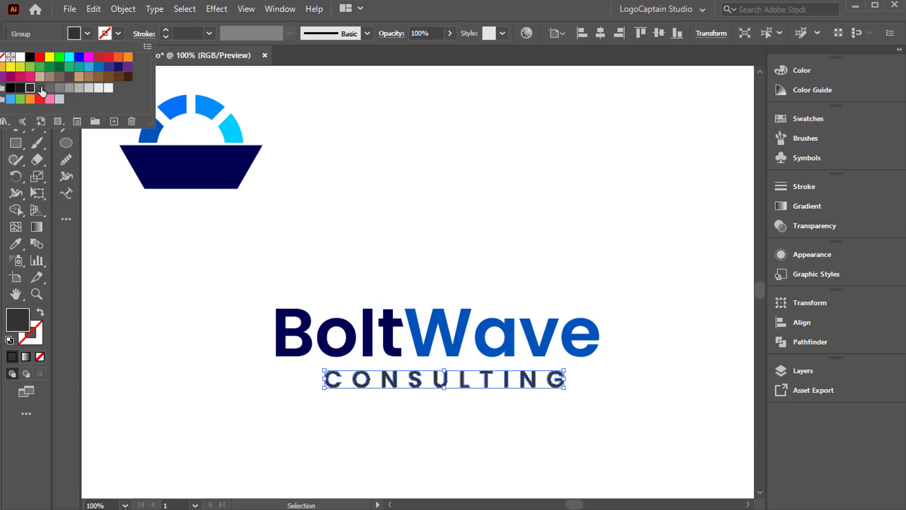
click(234, 422)
click(234, 422)
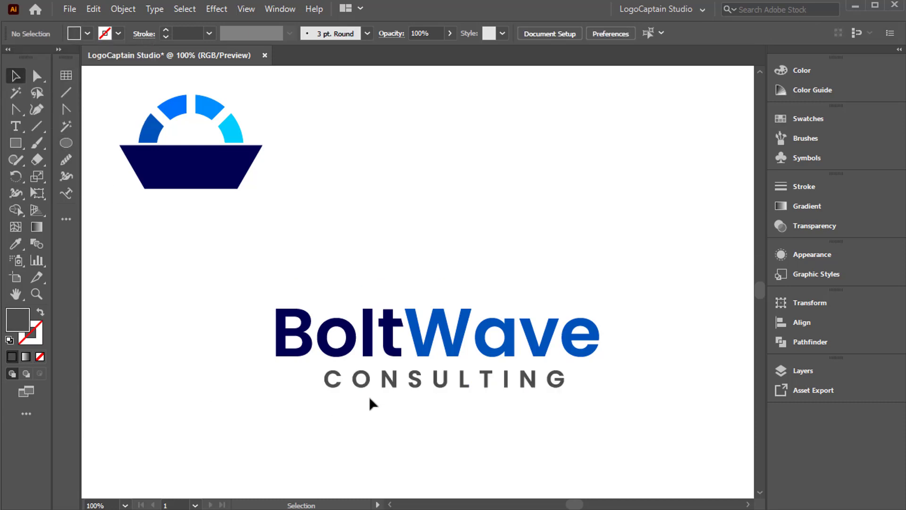
Move CONSULTING slightly closer beneath BoltWave and group the BoltWave letters.
drag(387, 383, 382, 378)
drag(253, 283, 633, 335)
right_click(389, 259)
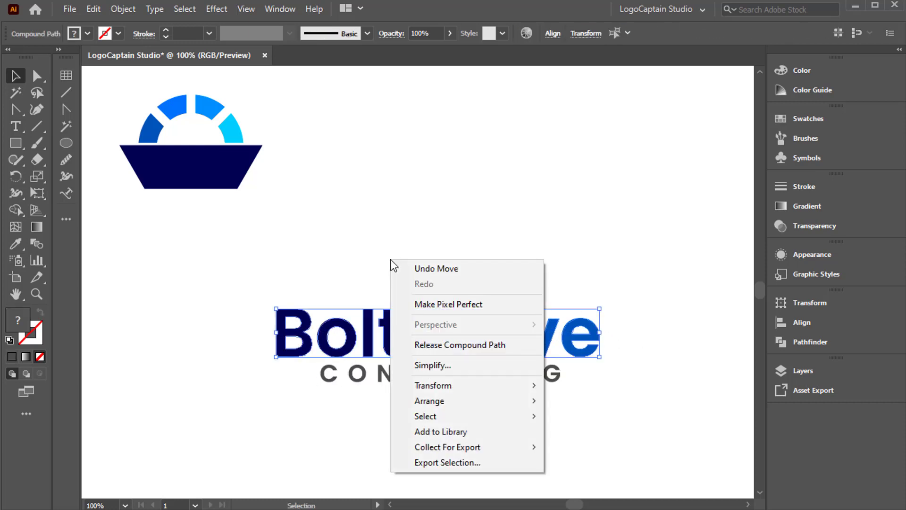
click(101, 6)
mouse_move(111, 7)
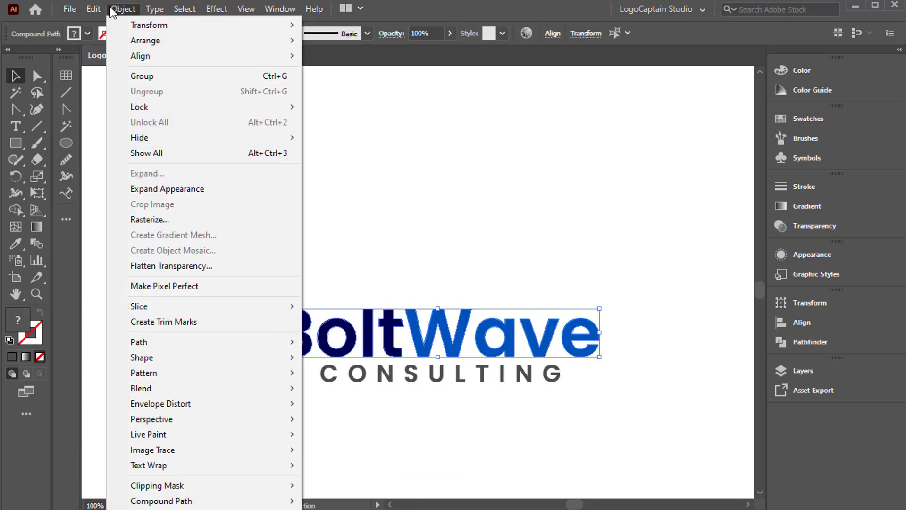
click(149, 77)
click(312, 267)
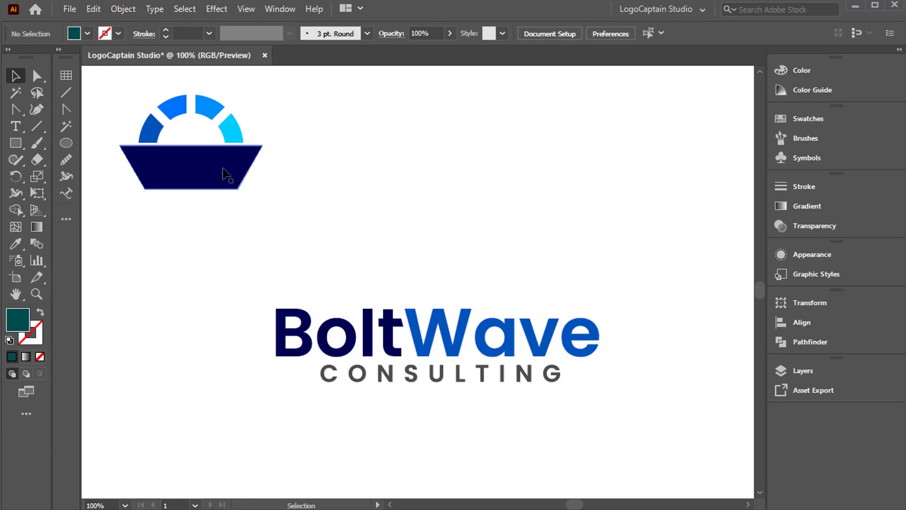
Group the ring segments and hull of the boat and place the symbol centrally above BoltWave.
click(226, 171)
drag(126, 77, 479, 262)
right_click(283, 177)
click(316, 264)
click(299, 210)
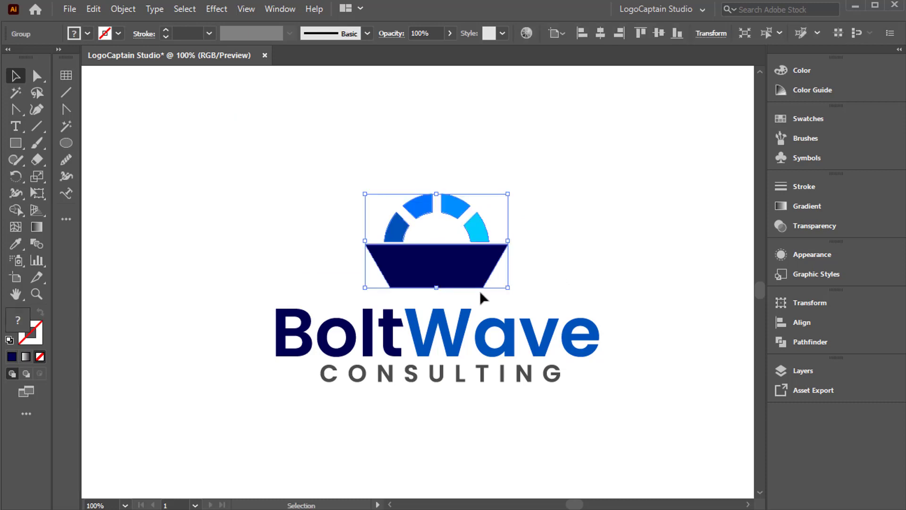
click(255, 281)
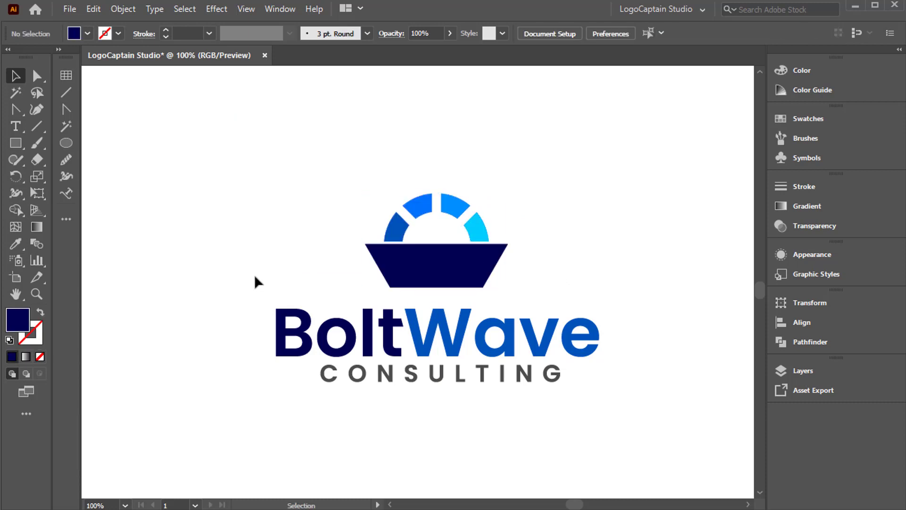
Enlarge the boat symbol proportionally above the wordmark and shift BoltWave slightly to the right.
click(457, 276)
drag(437, 192, 448, 158)
click(290, 255)
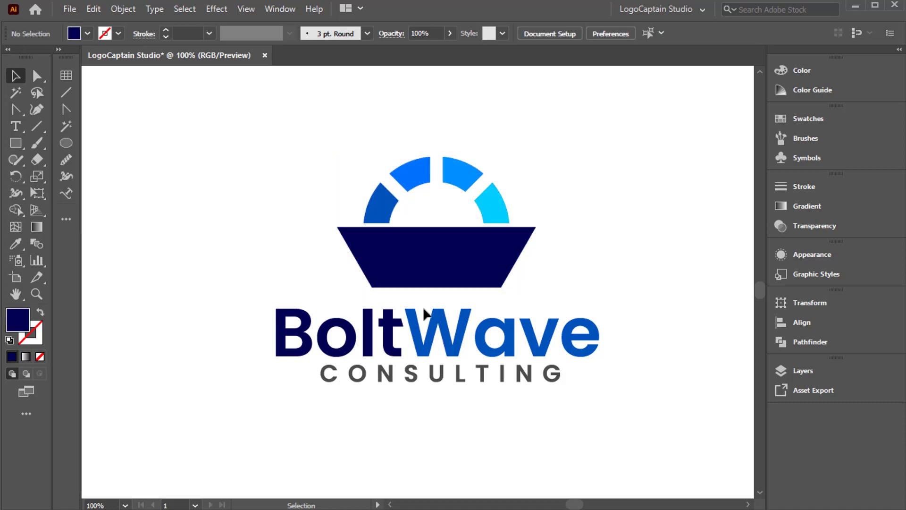
drag(417, 324, 417, 328)
click(300, 280)
Shrink CONSULTING to the width of the hull's top edge and place it back beneath BoltWave.
drag(364, 379, 406, 238)
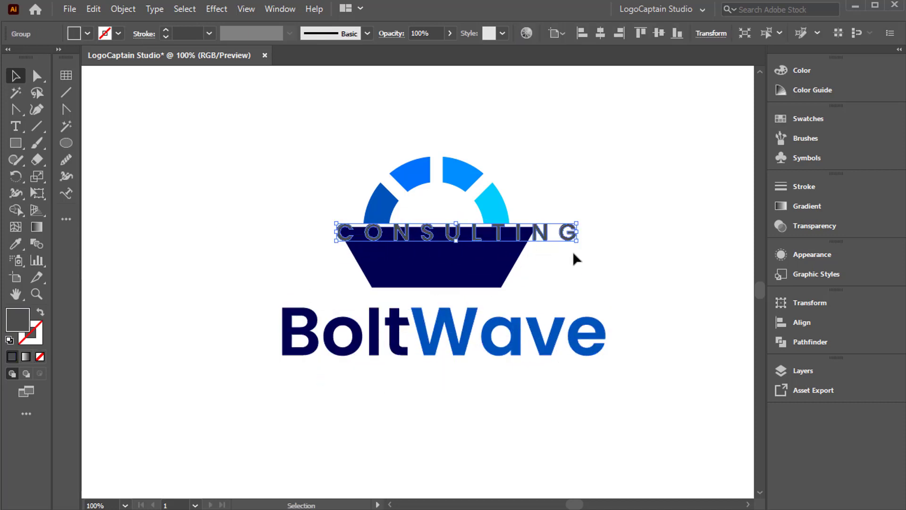
drag(582, 232, 535, 239)
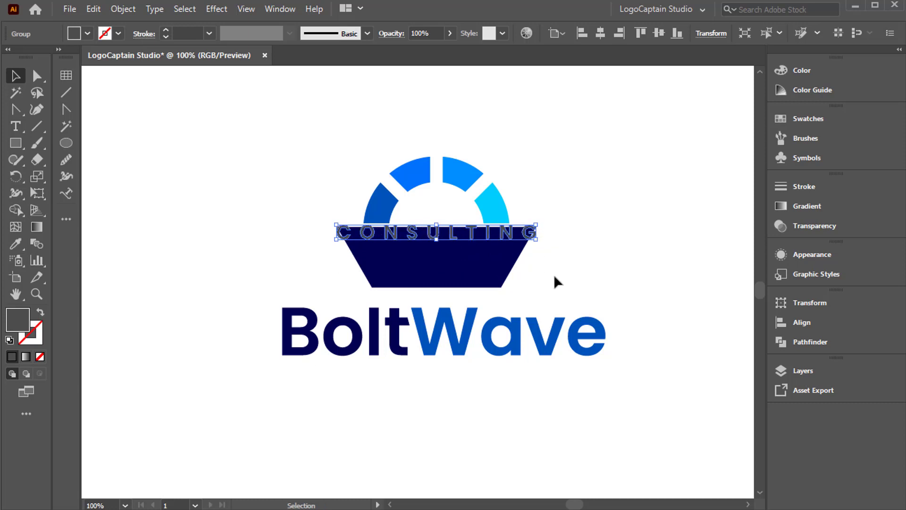
drag(437, 234, 434, 365)
click(441, 423)
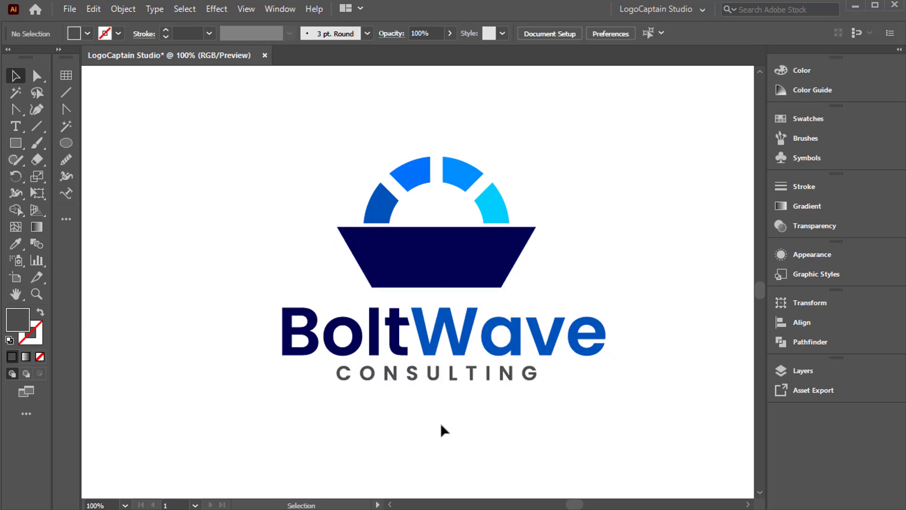
Align the boat symbol, BoltWave and CONSULTING to a common horizontal centre.
drag(222, 329, 408, 399)
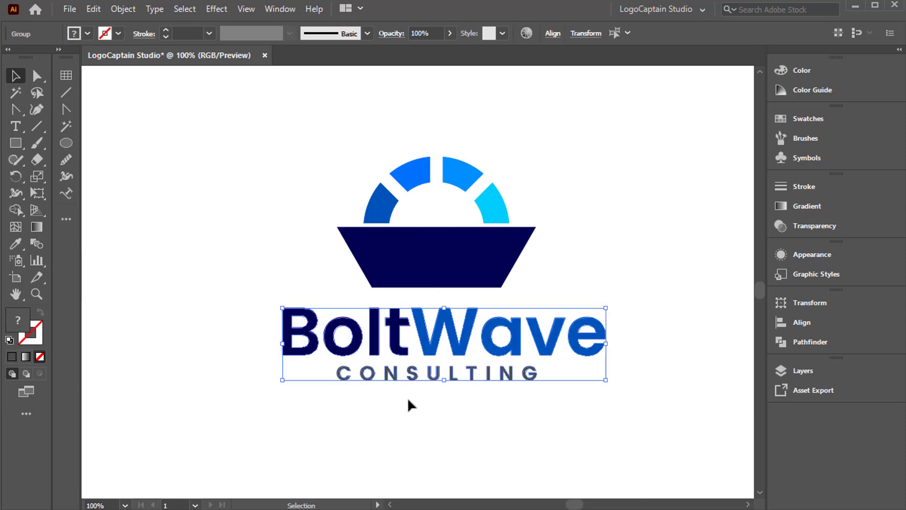
drag(343, 159, 534, 399)
click(553, 33)
click(443, 77)
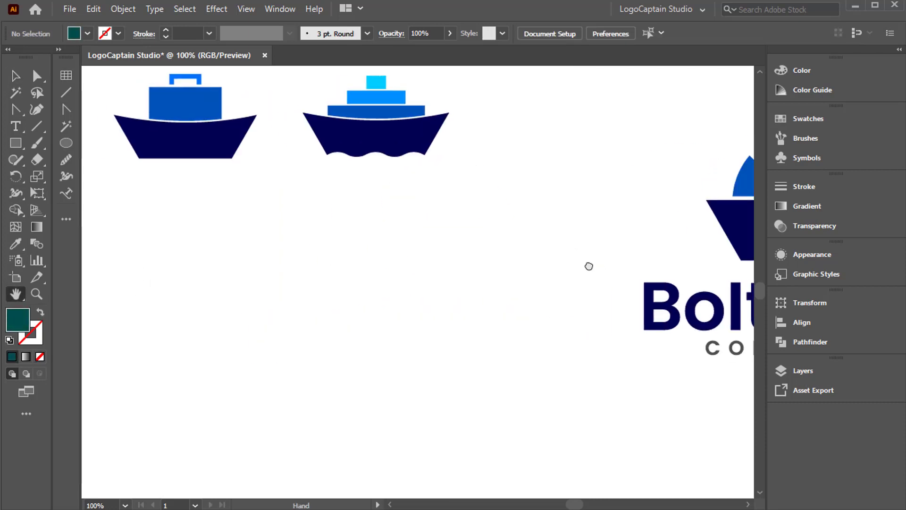
Duplicate the wavy-bottomed hull of the stacked-deck ship and place the copy beside the BoltWave logo.
click(382, 148)
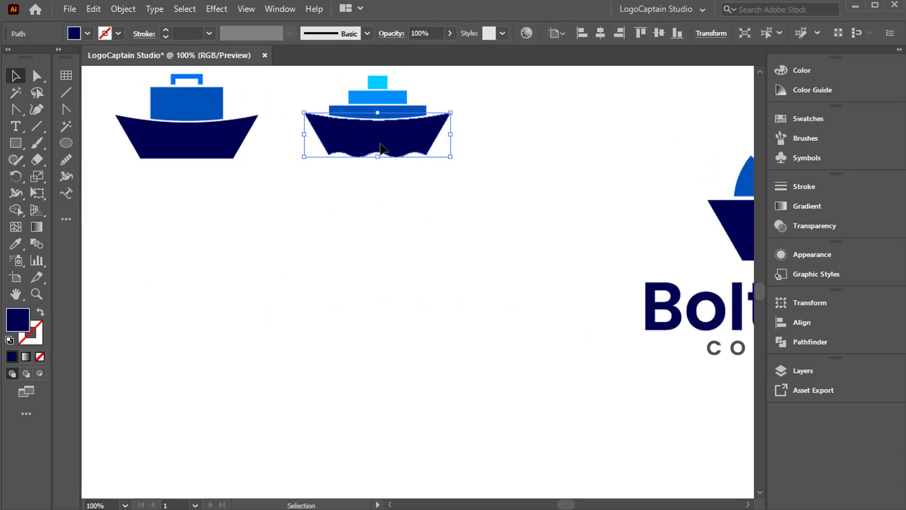
drag(382, 148, 659, 173)
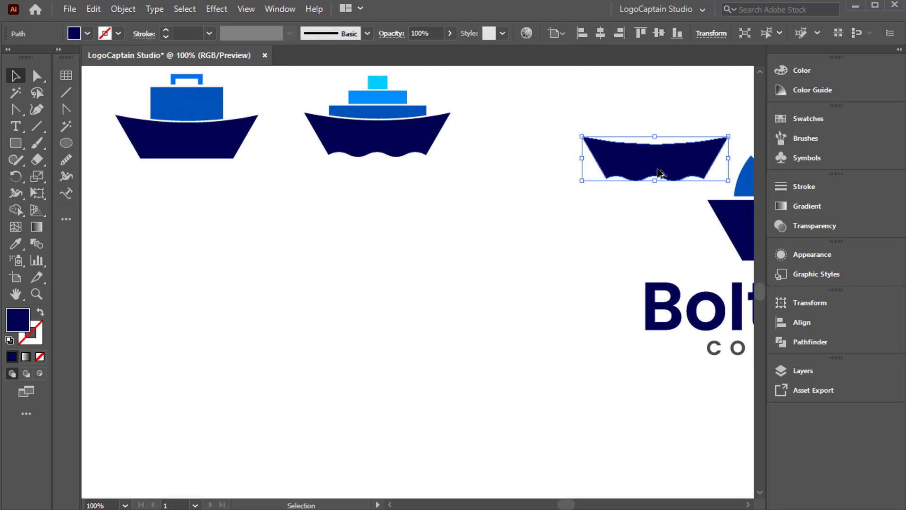
Move the copied wavy hull over the BoltWave symbol's straight hull and enlarge it to match that hull's outline.
click(16, 292)
drag(663, 309, 188, 303)
click(17, 78)
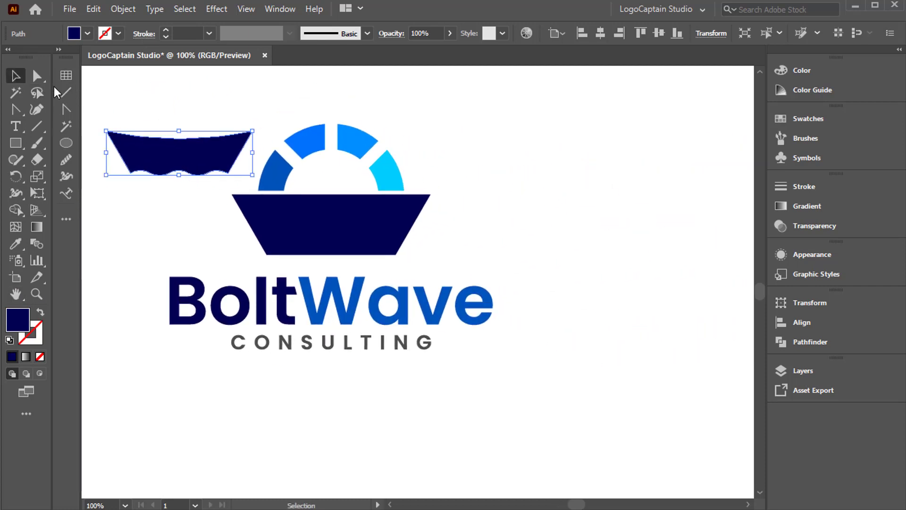
drag(164, 162, 336, 259)
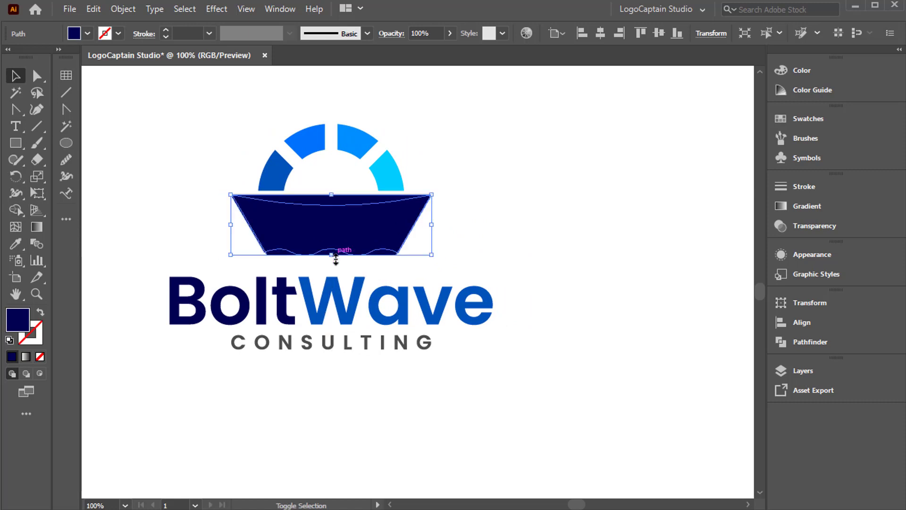
click(441, 267)
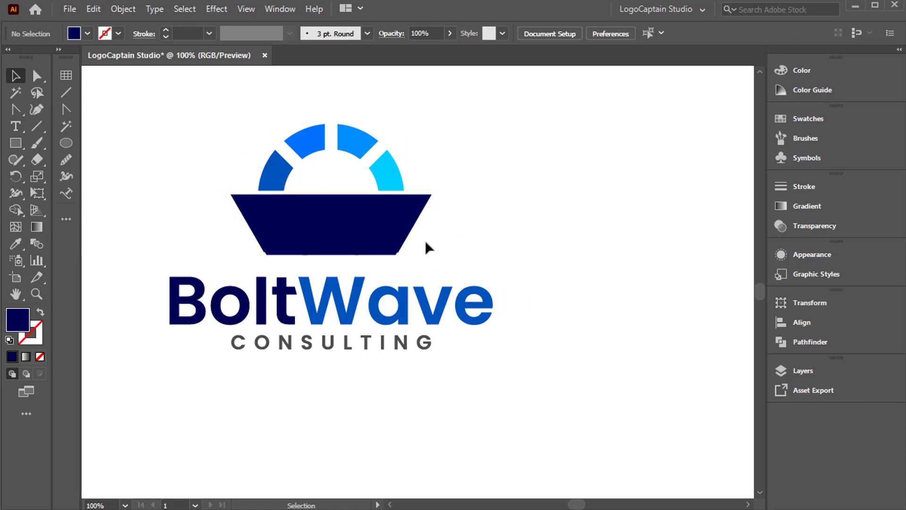
Align the wavy hull copy, the straight hull and the ring segments to a common horizontal centre.
drag(425, 242, 371, 265)
drag(344, 199, 344, 199)
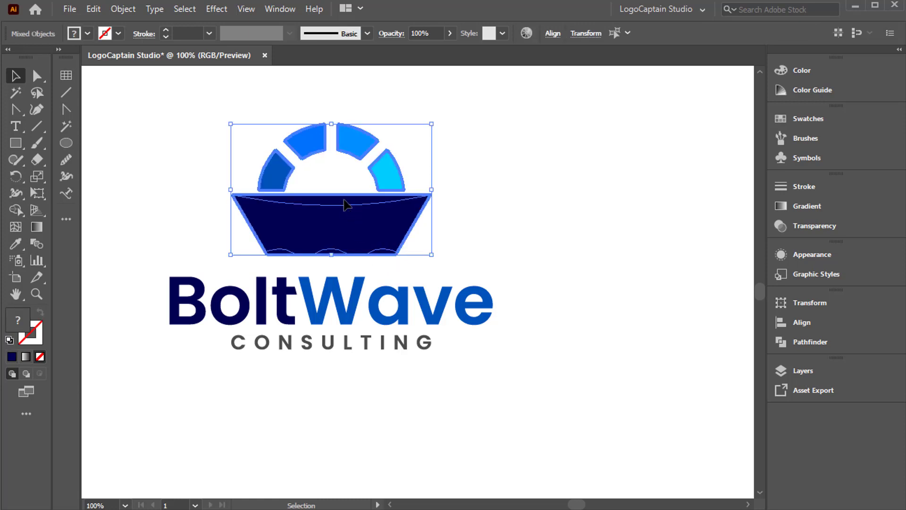
click(552, 34)
click(436, 78)
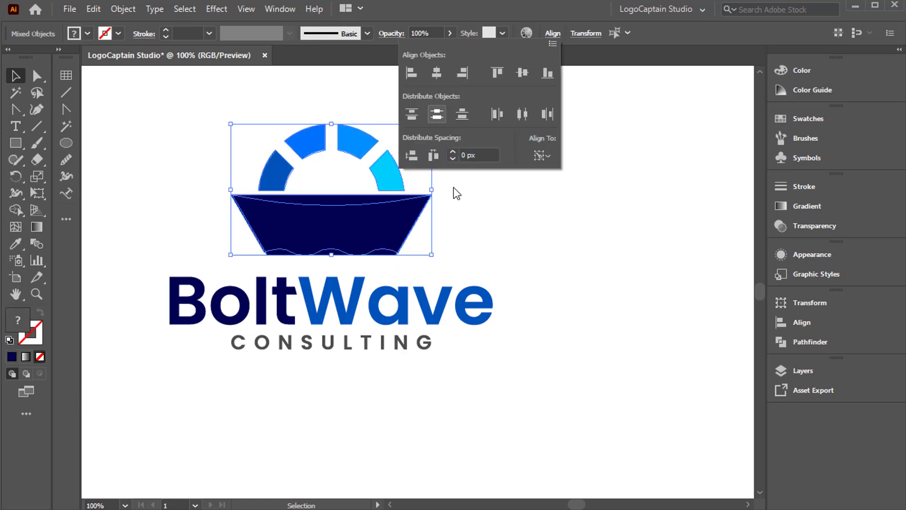
click(460, 221)
click(334, 217)
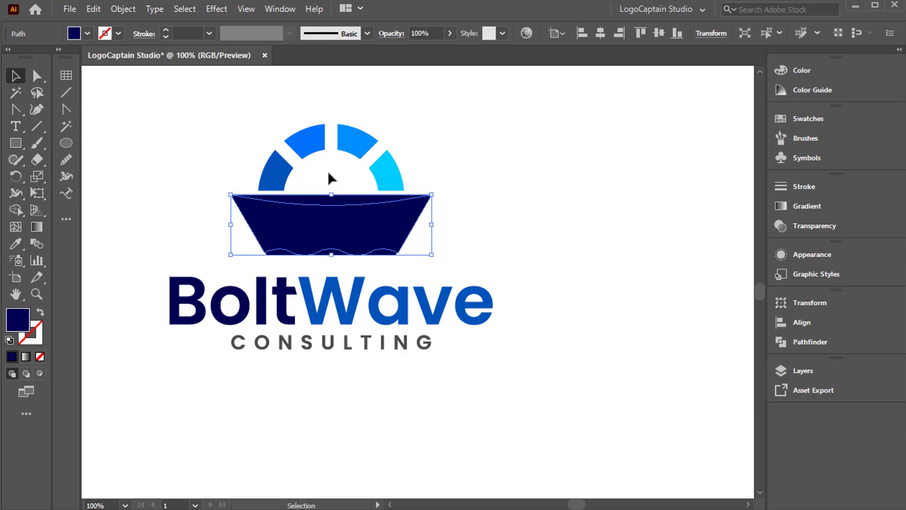
Group the ring segments with both overlapping hull shapes and ungroup them again.
drag(328, 171, 350, 214)
right_click(351, 214)
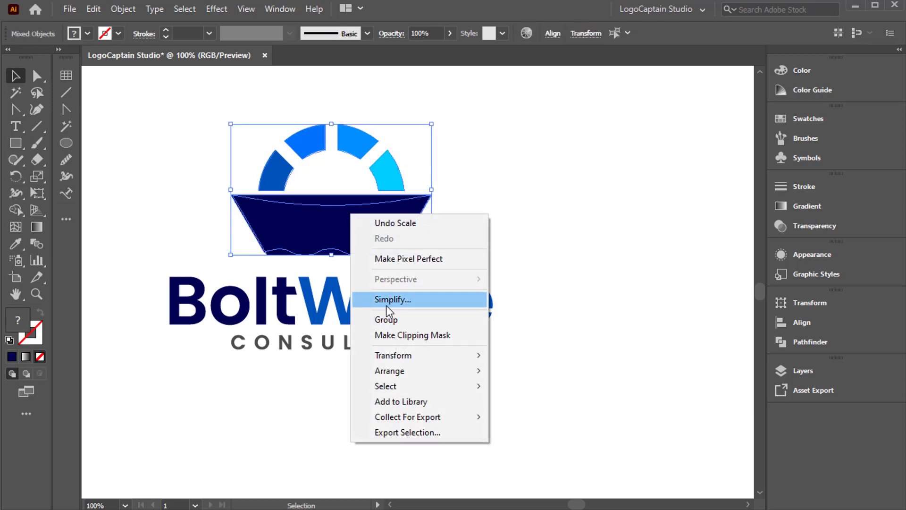
click(381, 320)
right_click(389, 171)
click(427, 292)
click(463, 191)
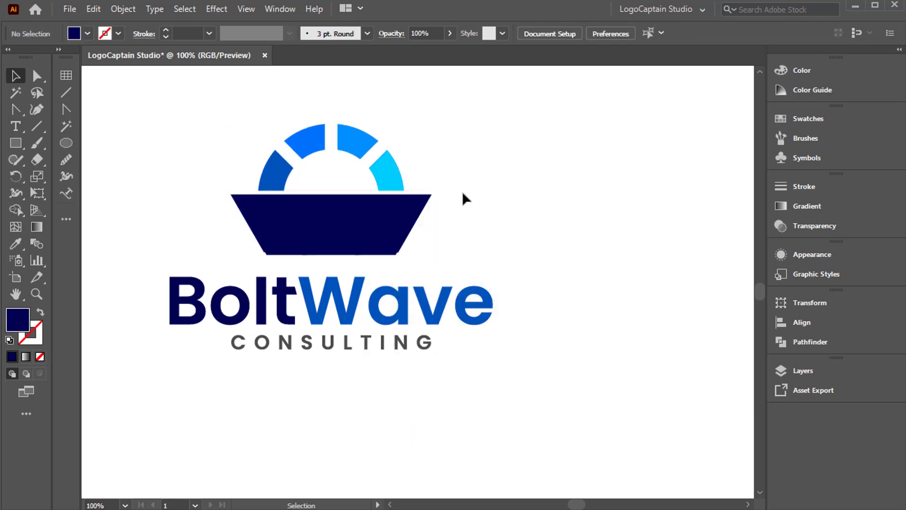
Cut away the parts of the straight hull below the wavy curve with the Shape Builder tool.
click(37, 296)
click(334, 225)
click(400, 279)
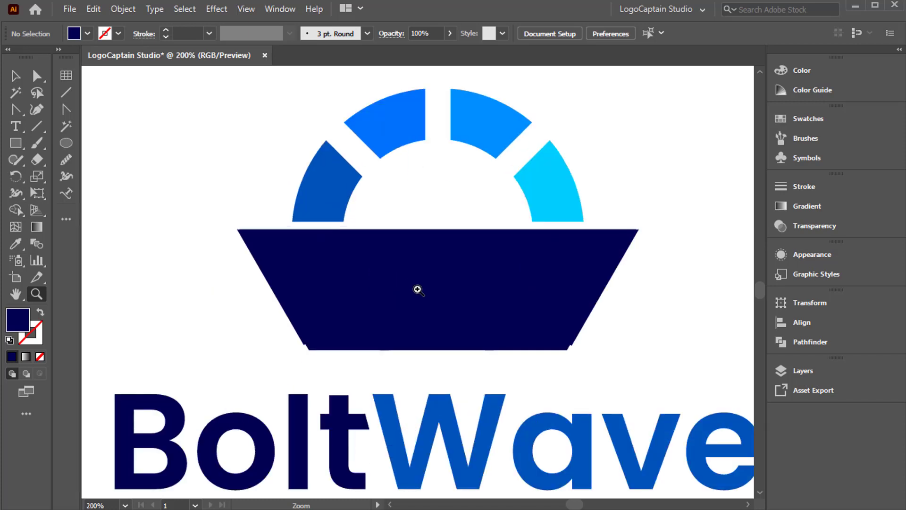
key(v)
drag(265, 356, 366, 344)
click(14, 212)
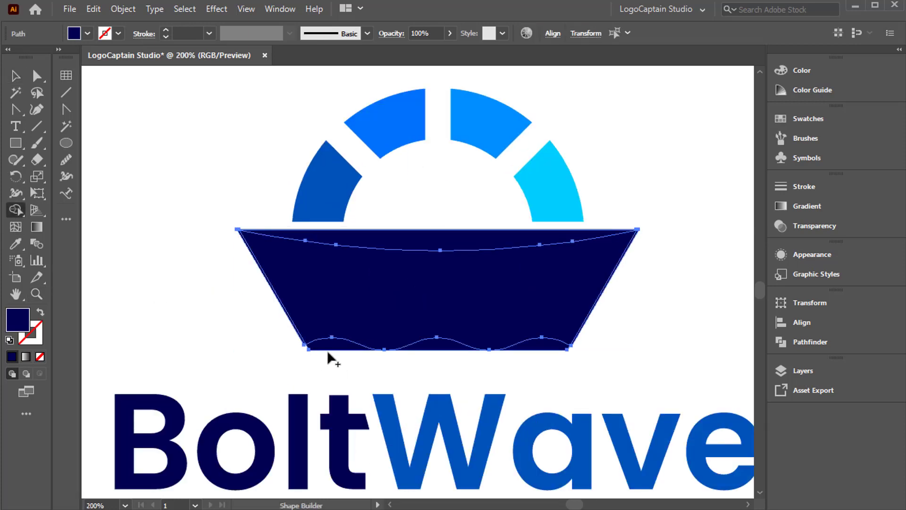
mouse_move(443, 357)
mouse_down()
mouse_move(488, 363)
mouse_move(530, 346)
mouse_up()
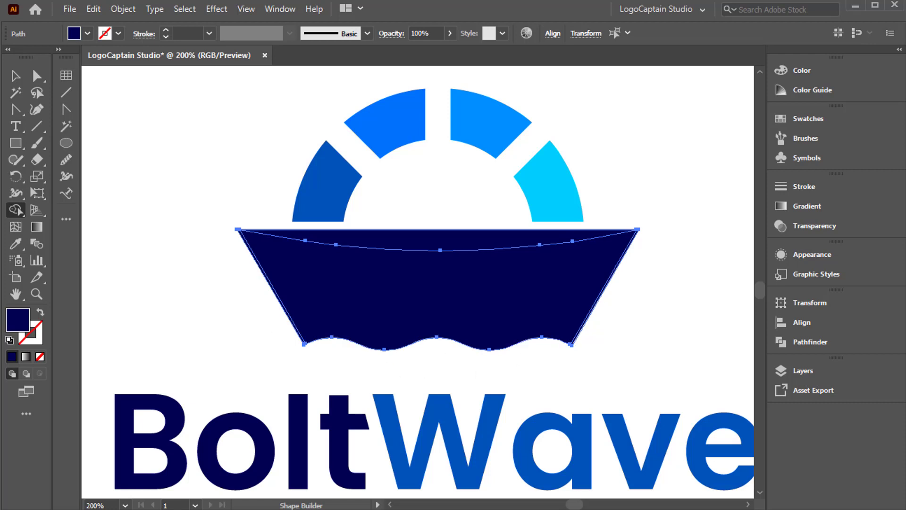
Delete the wavy hull copy that overlays the trimmed BoltWave hull.
click(15, 76)
click(333, 311)
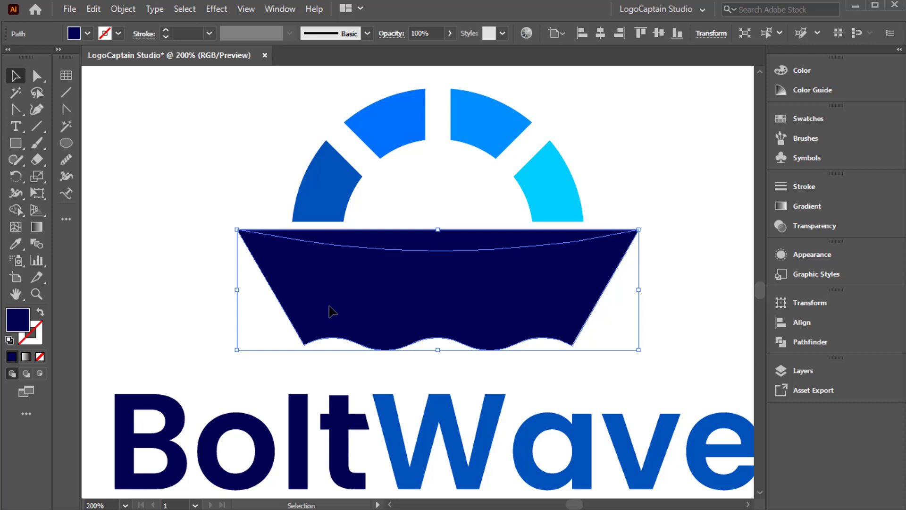
right_click(333, 312)
click(283, 321)
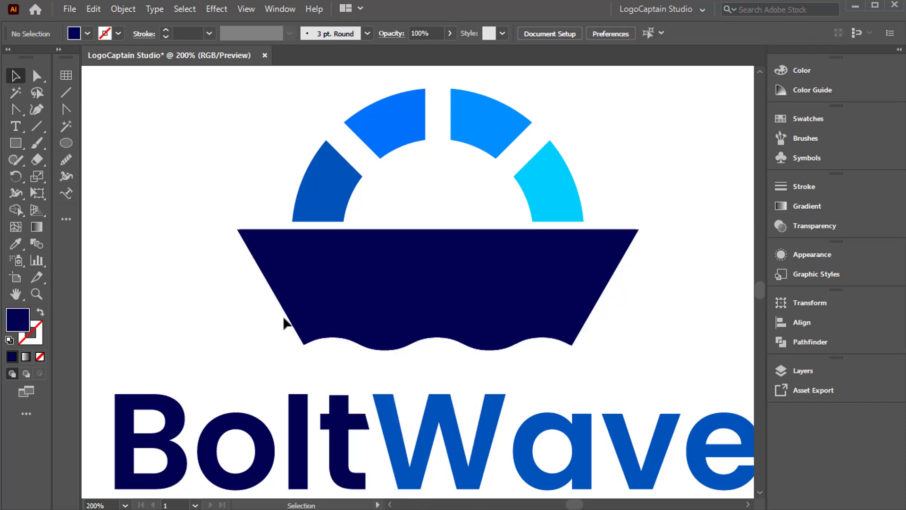
drag(301, 319, 198, 318)
key(Delete)
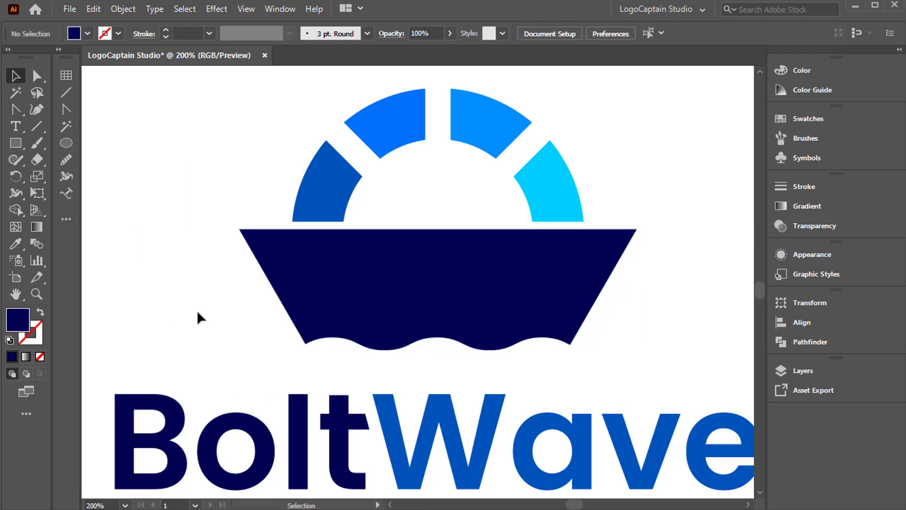
click(35, 295)
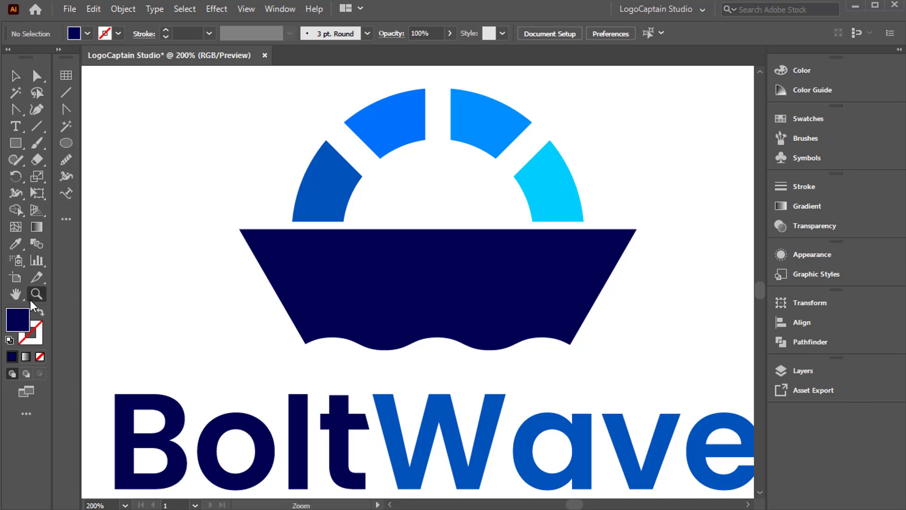
alt+click(456, 325)
alt+click(420, 298)
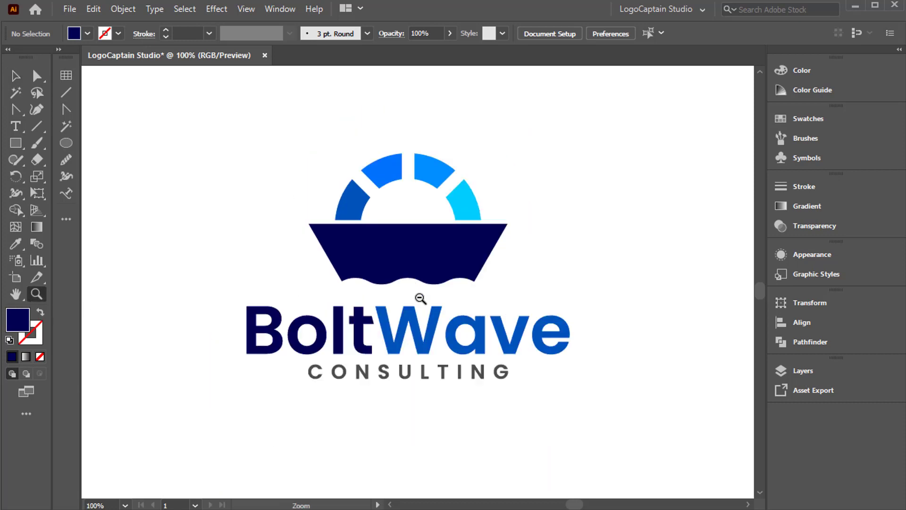
key(v)
click(389, 232)
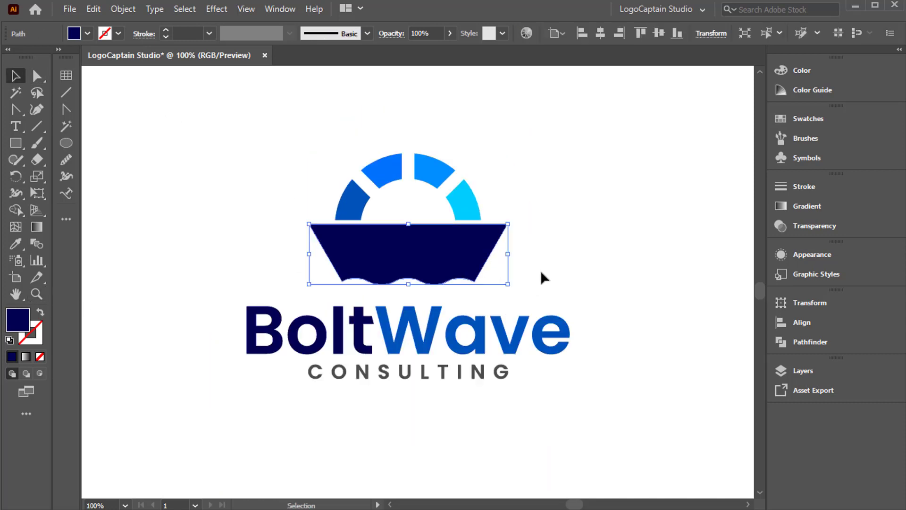
click(554, 257)
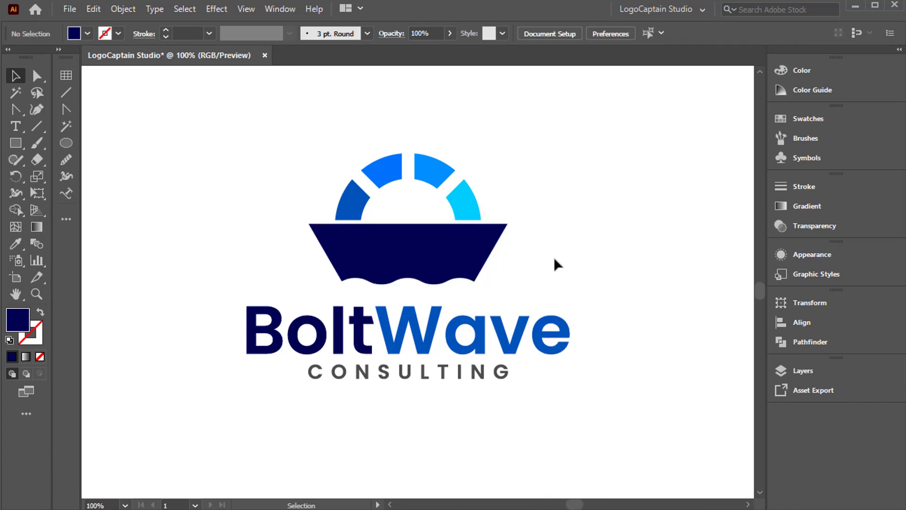